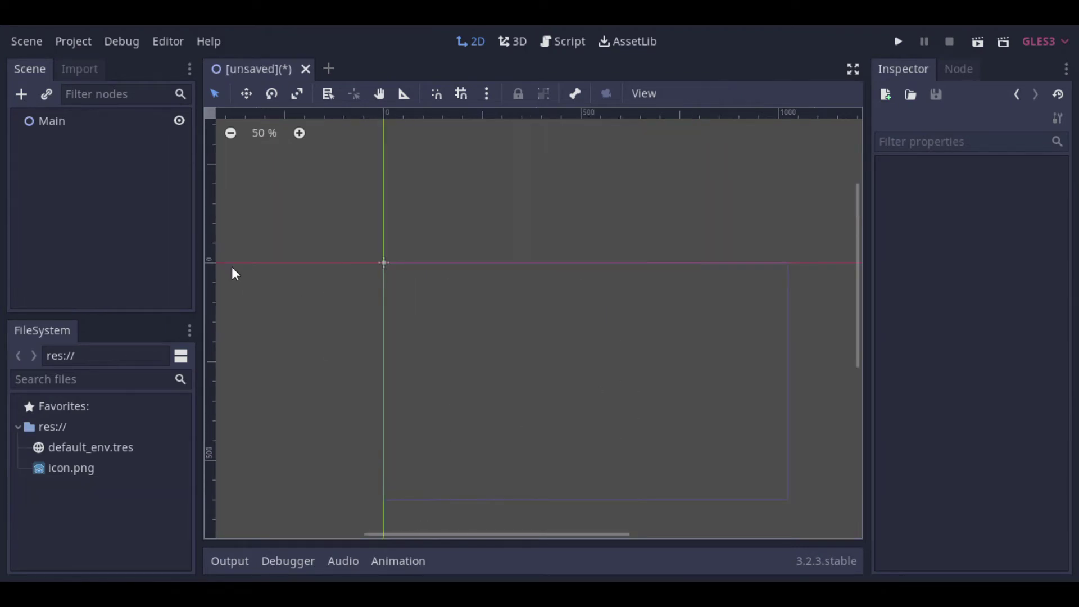
Step: Add a Particles2D child node under Main
right_click(59, 116)
left_click(99, 127)
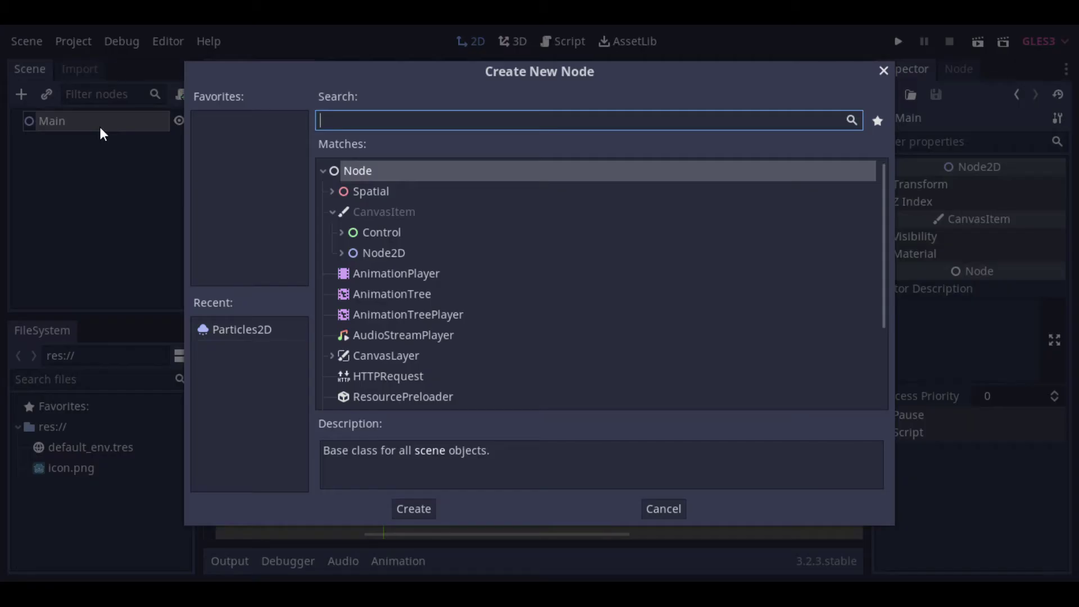
type("part")
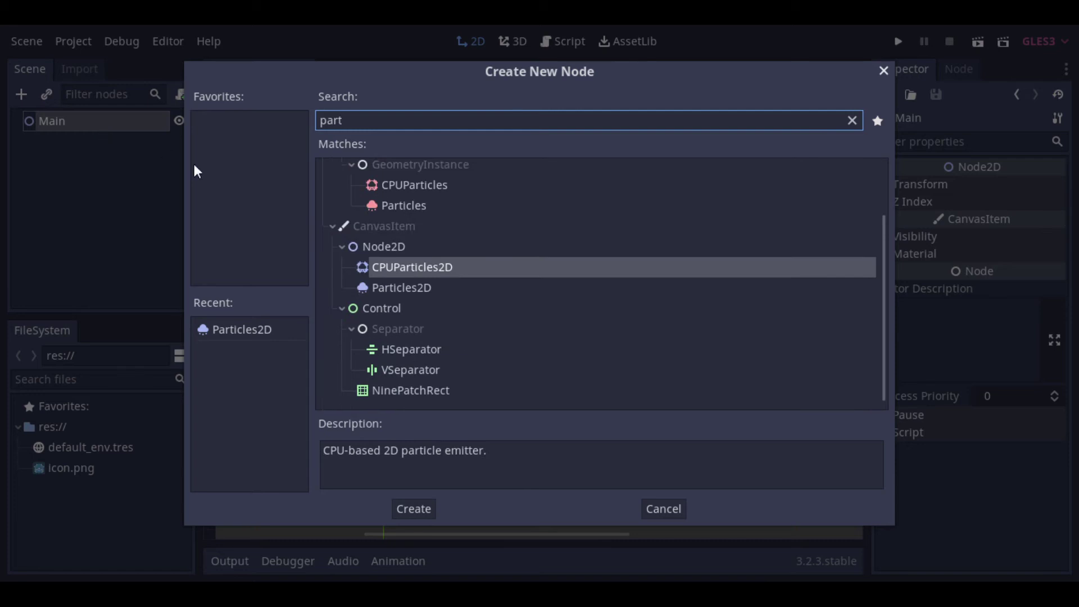
double_click(442, 290)
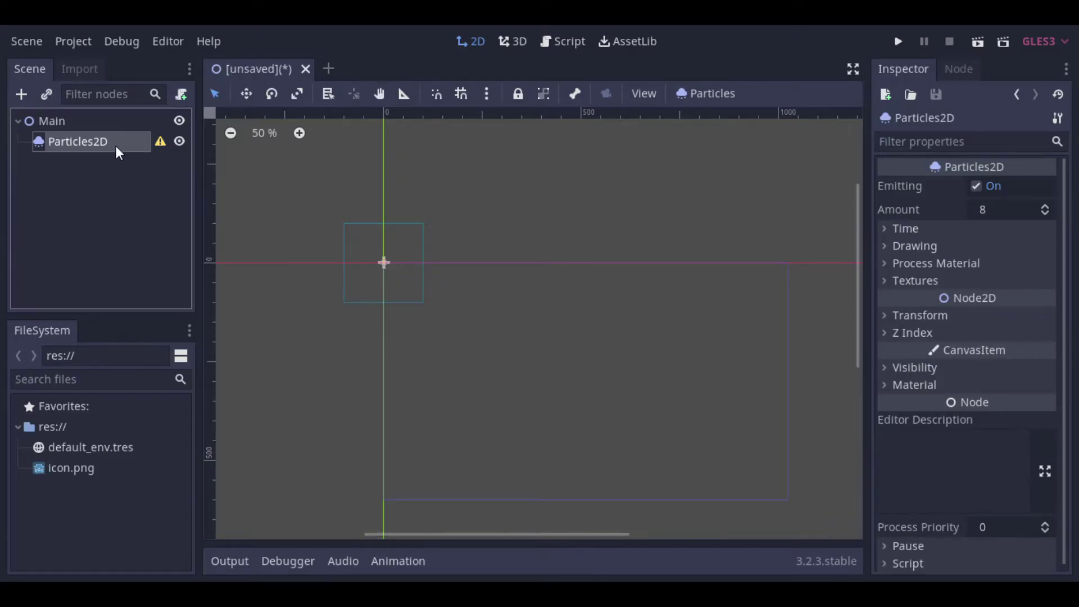
Step: Rename the particles node to 'Water Droping' and save the scene as Main.tscn
double_click(116, 145)
type("Water ")
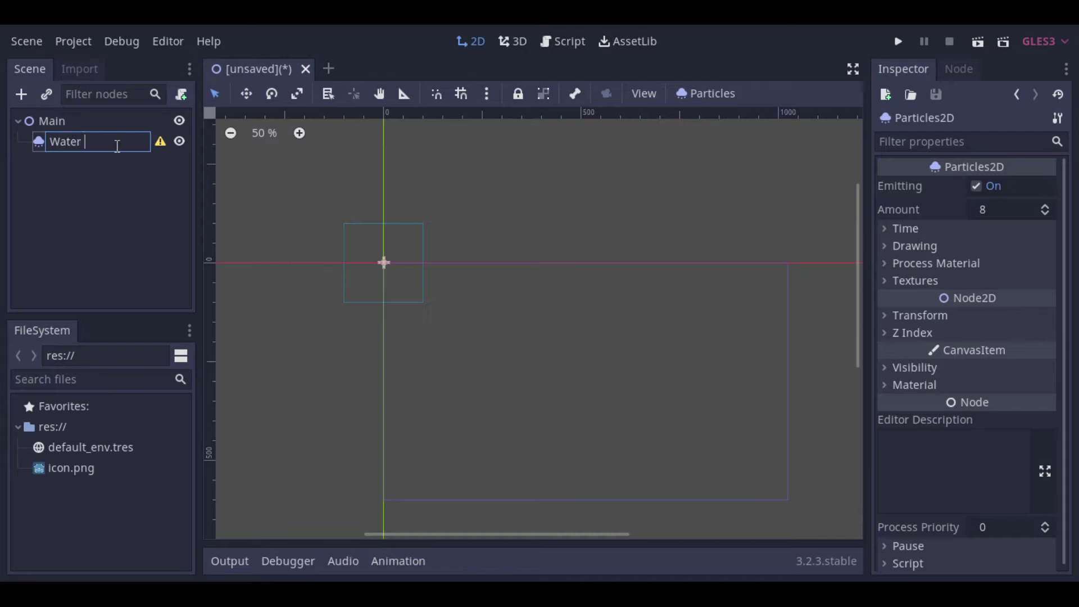
type("Dropling")
left_click(115, 210)
left_click(104, 140)
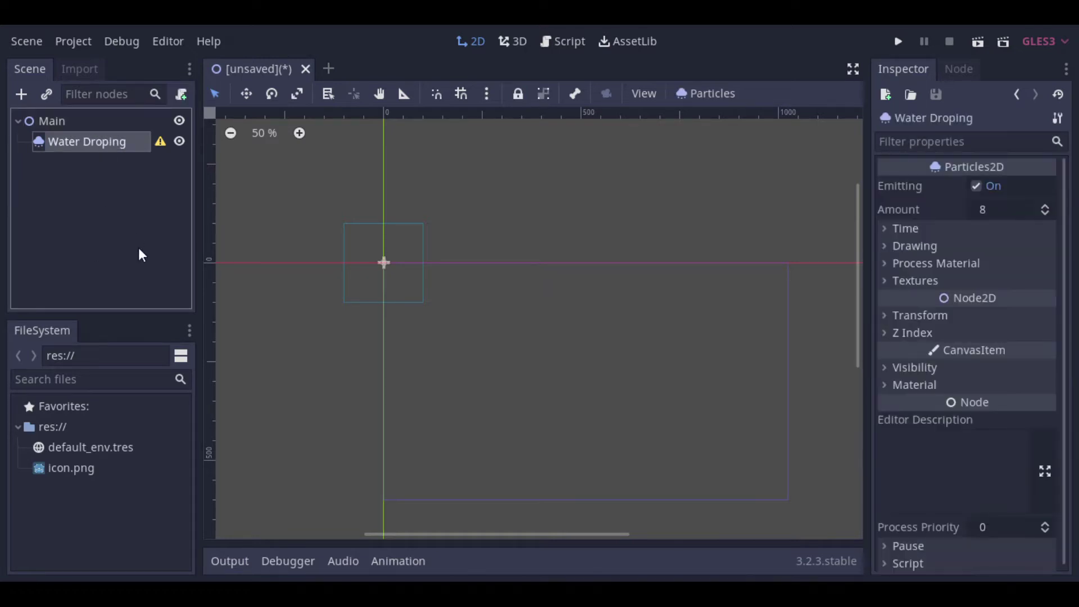
key("ctrl+s")
key("Return")
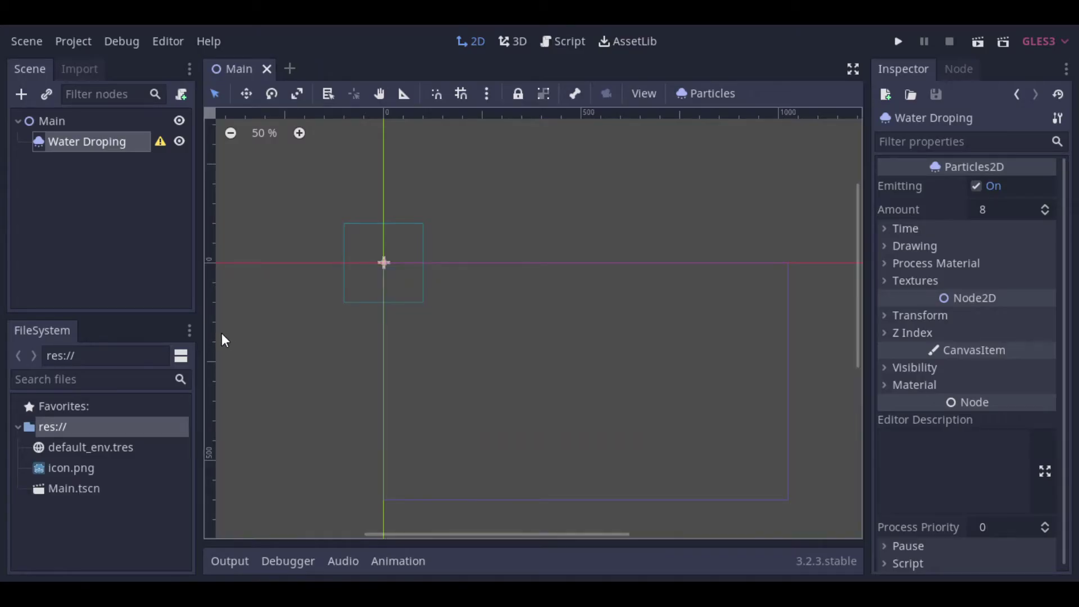
Step: Add a Sprite child node under Water Droping
left_click(89, 206)
right_click(84, 144)
left_click(118, 155)
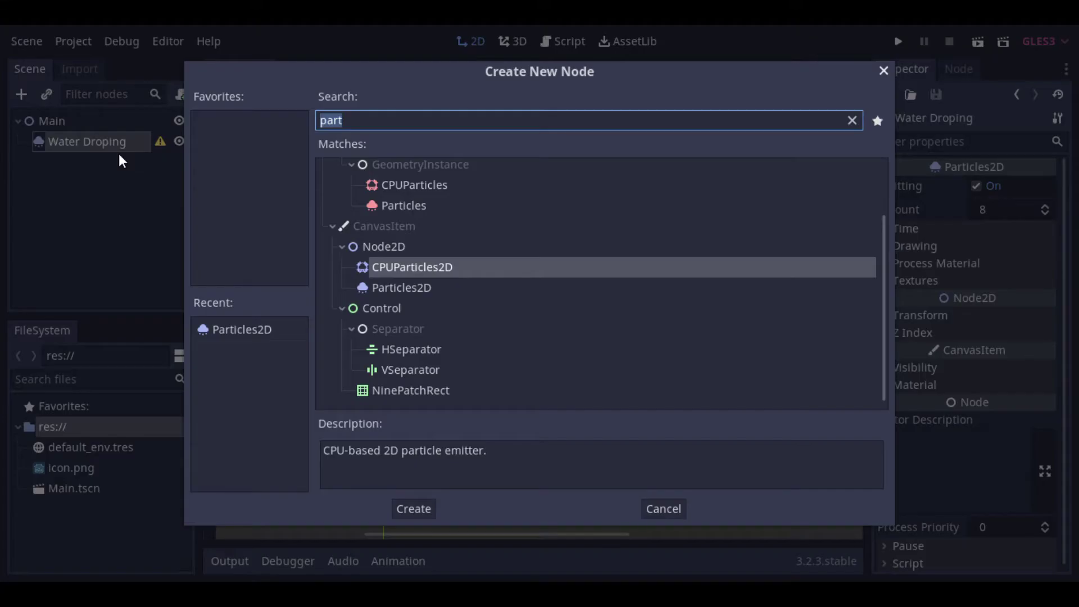
type("sp")
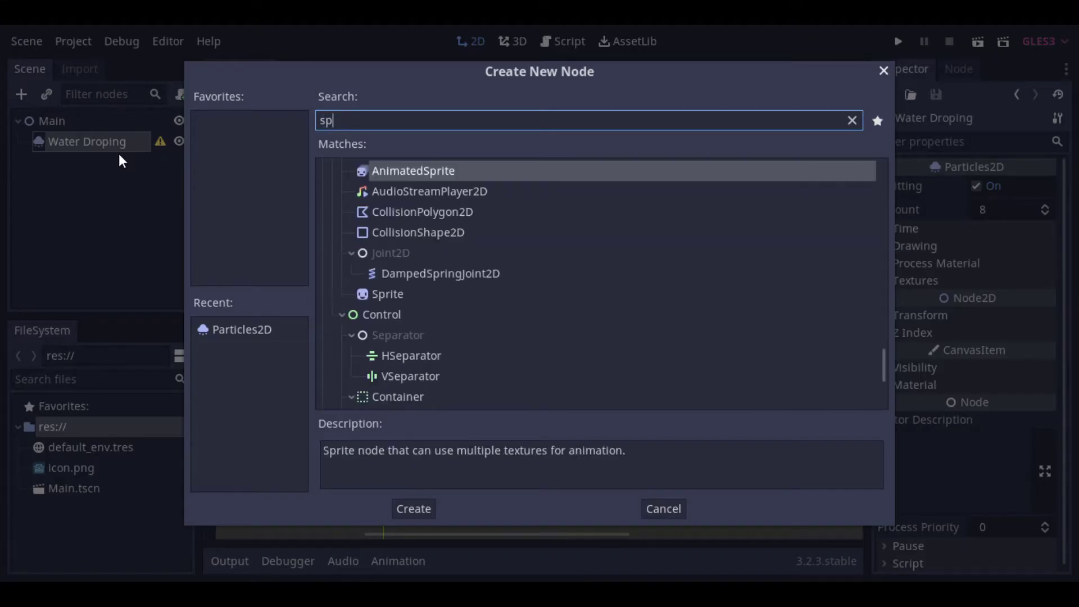
type("rite")
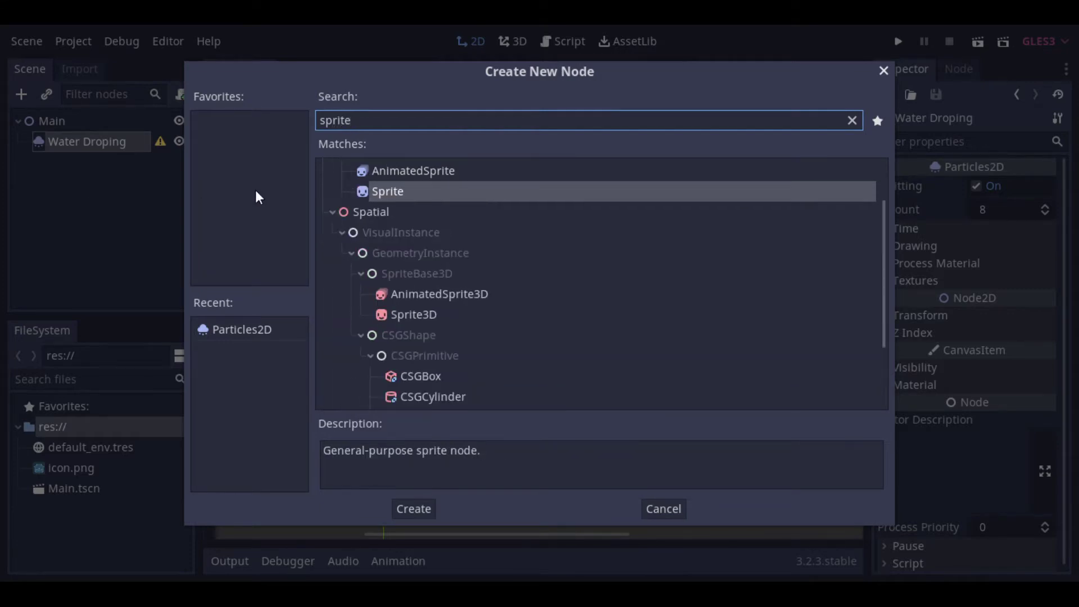
double_click(400, 187)
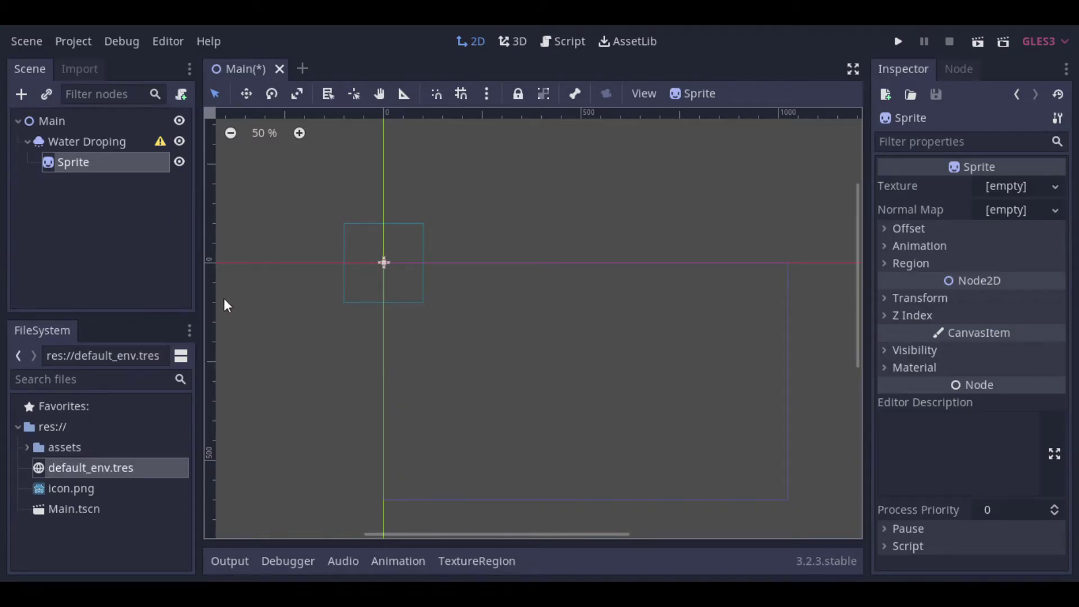
Step: Give the sprite the roof.png texture and turn off Centered
left_click(27, 446)
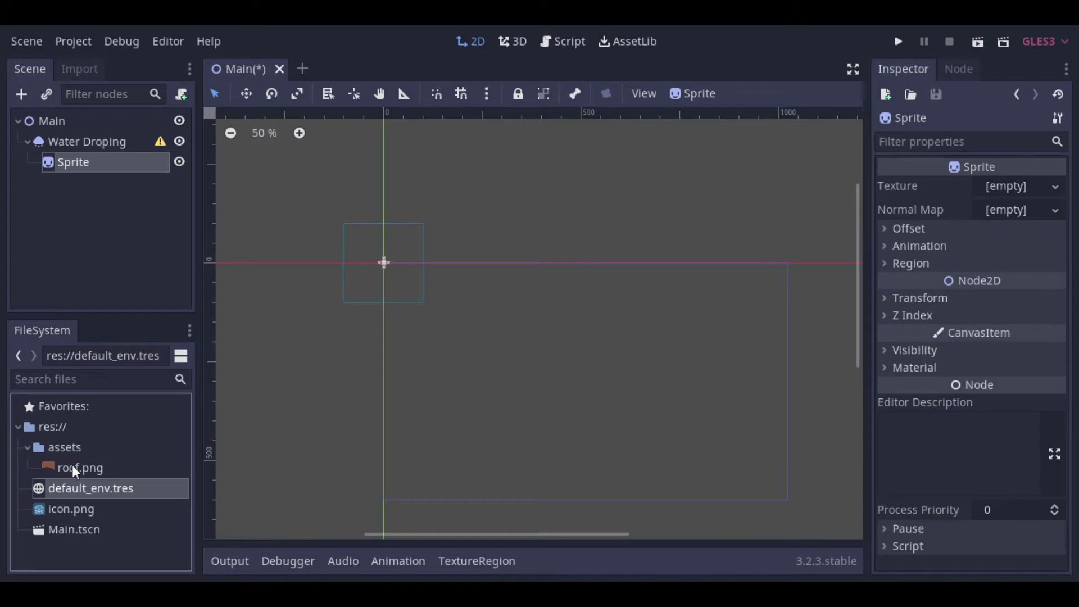
left_click_drag(73, 468, 1007, 187)
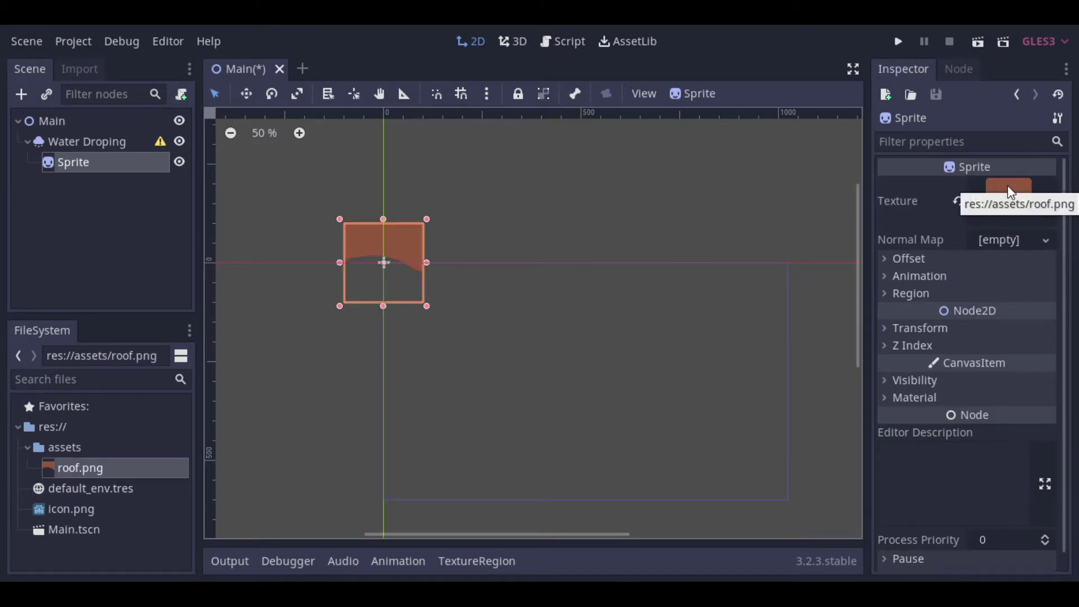
left_click(893, 259)
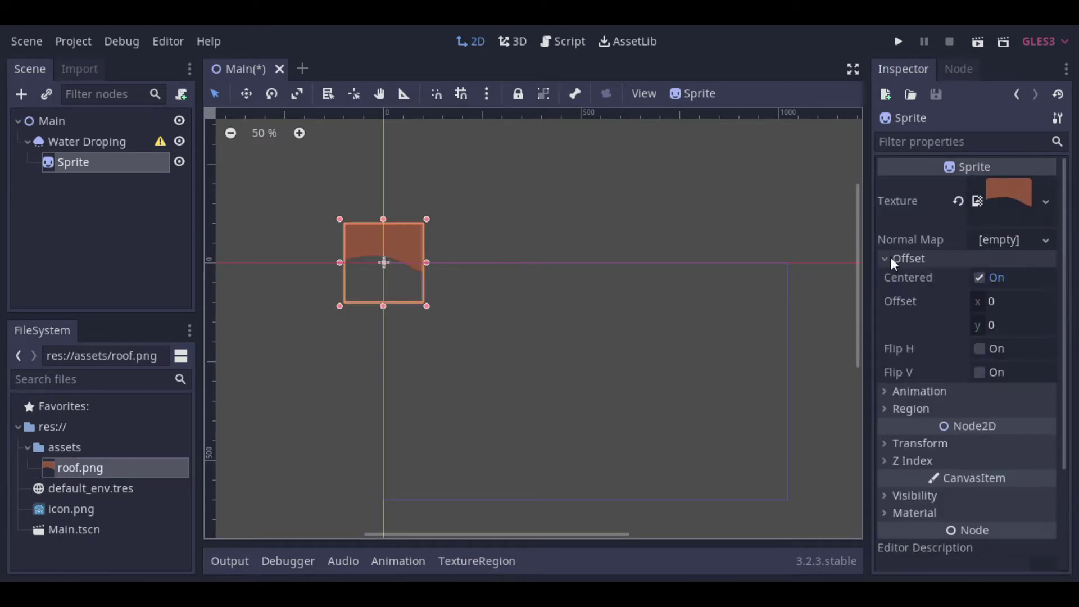
left_click(980, 278)
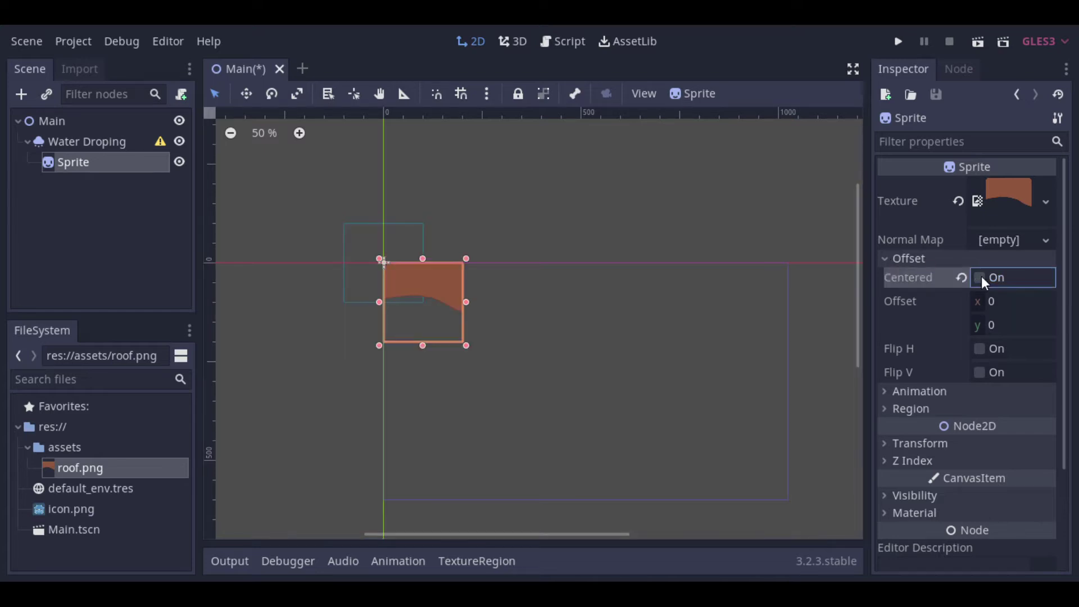
left_click(58, 246)
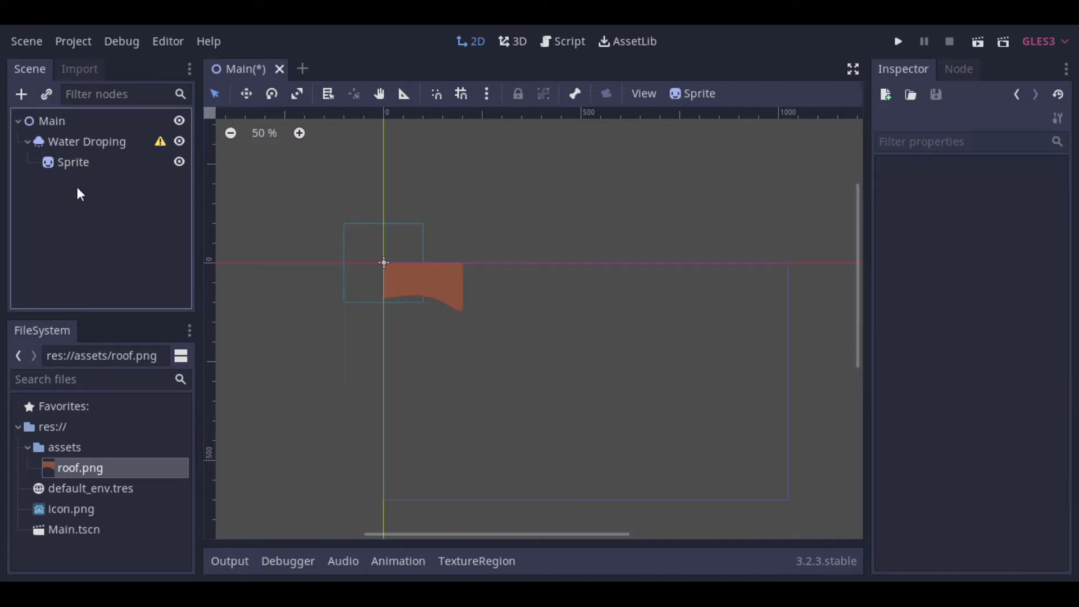
Step: Assign a new ParticlesMaterial as Water Droping's process material
left_click(89, 141)
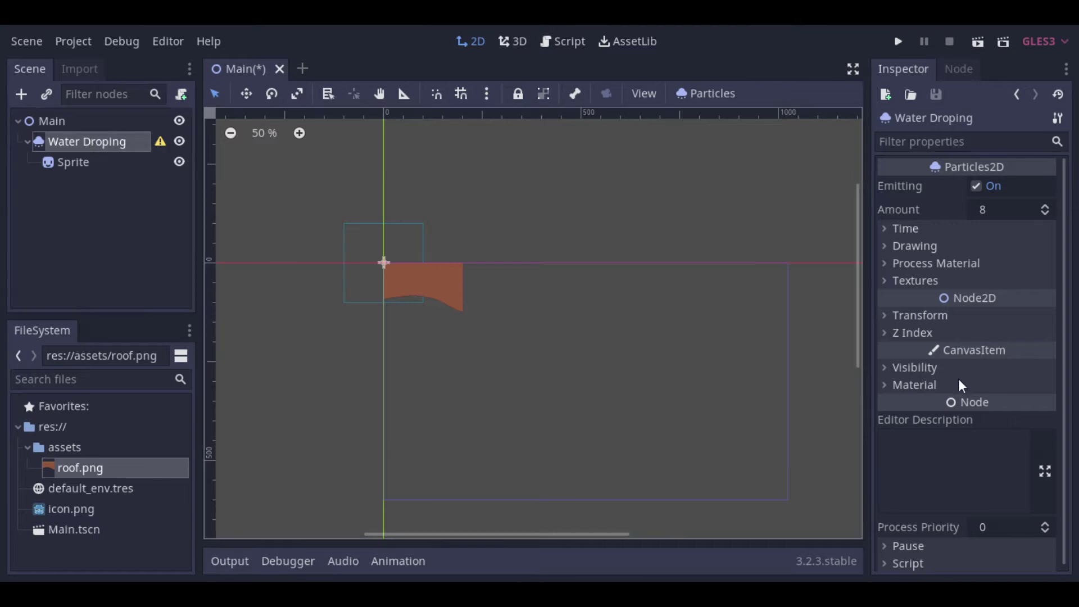
left_click(885, 263)
left_click(1014, 281)
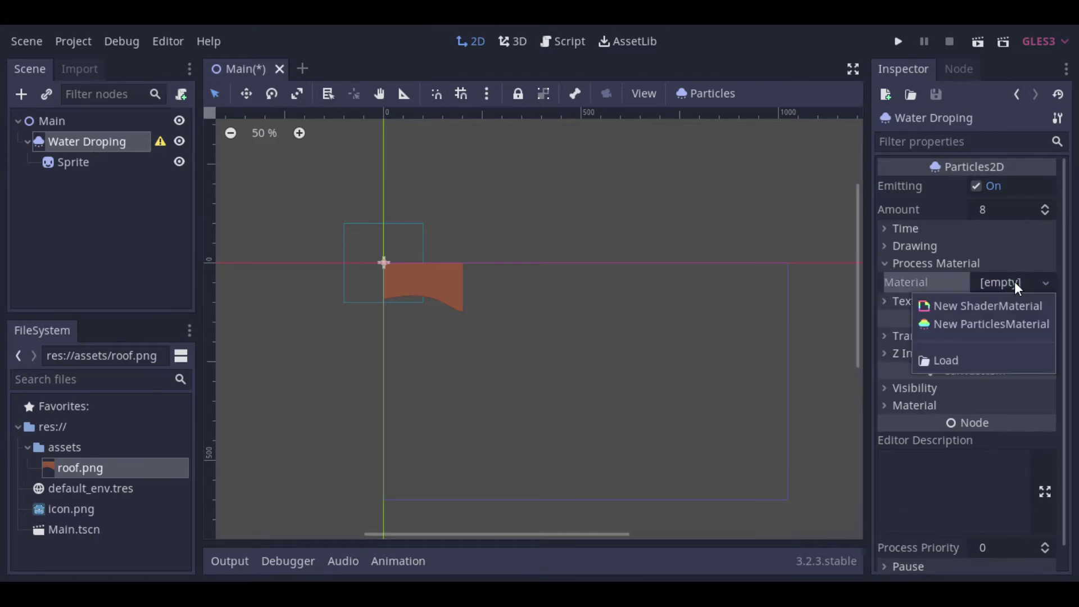
left_click(962, 322)
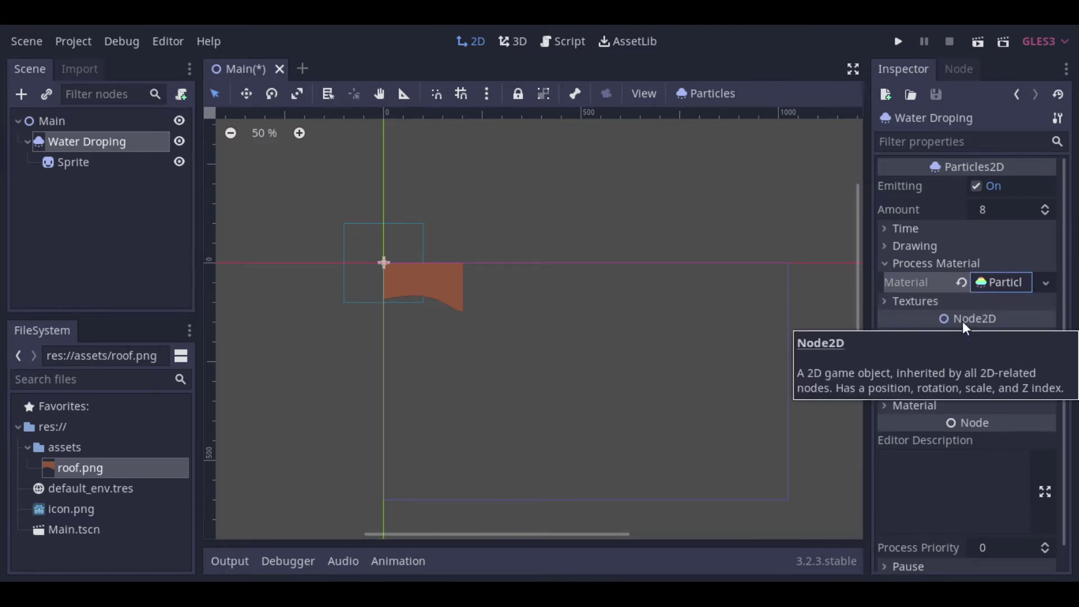
Step: Set the visibility rect position to 0, 0 and save the scene
left_click(896, 246)
left_click(913, 284)
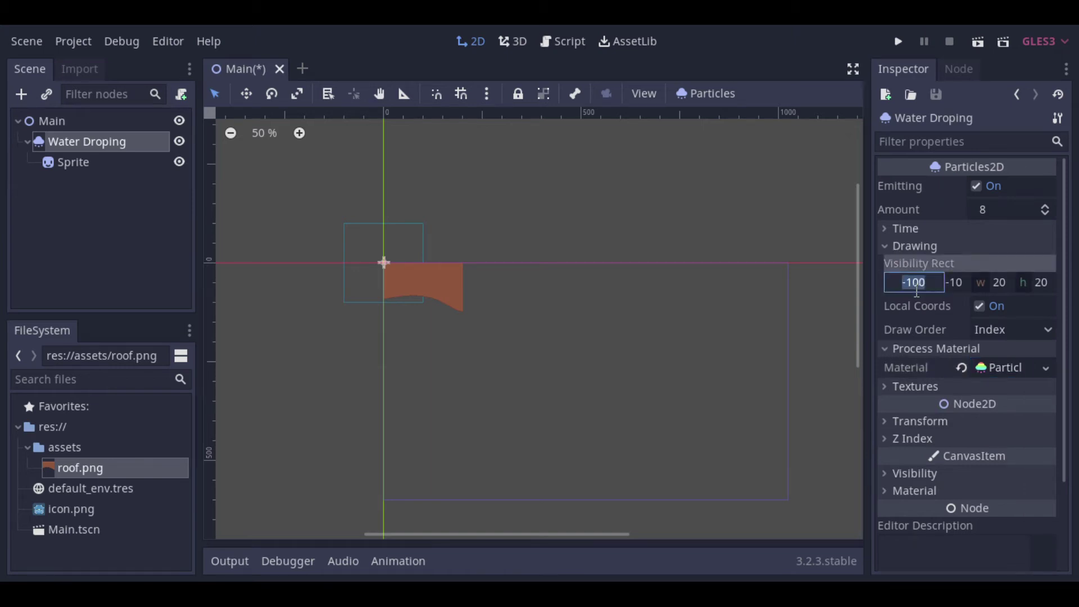
type("0")
key("Tab")
type("0")
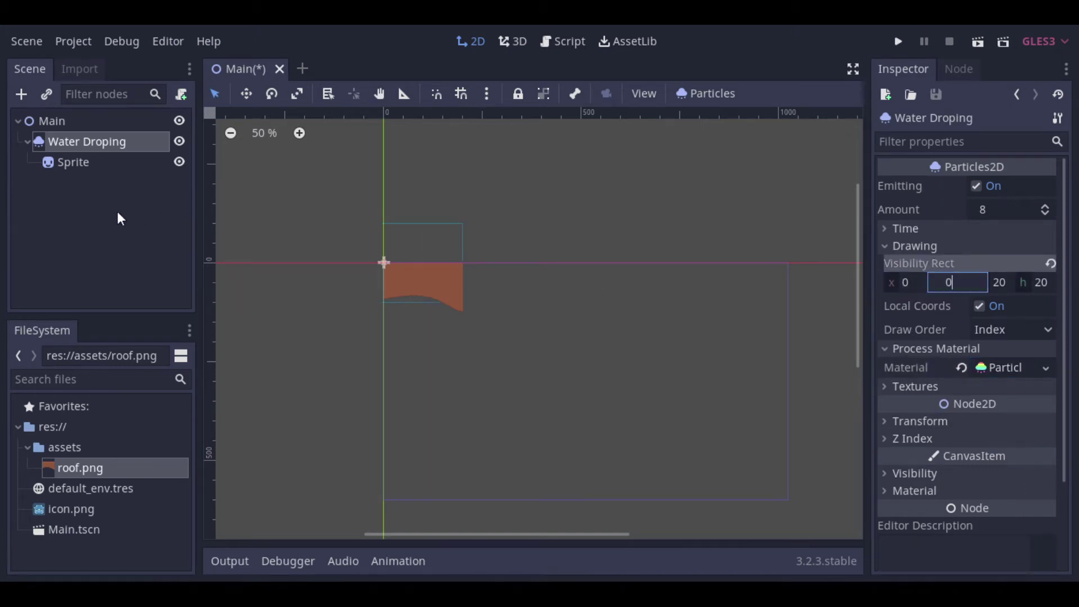
left_click(353, 373)
left_click(123, 254)
key("ctrl+s")
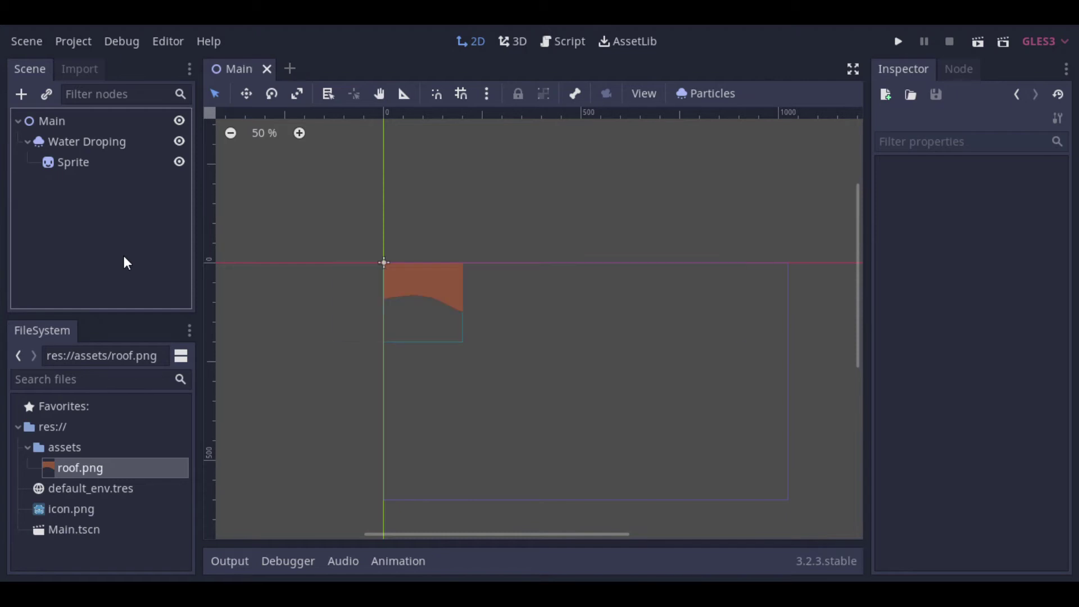
left_click(87, 142)
scroll(421, 343, "up", 3)
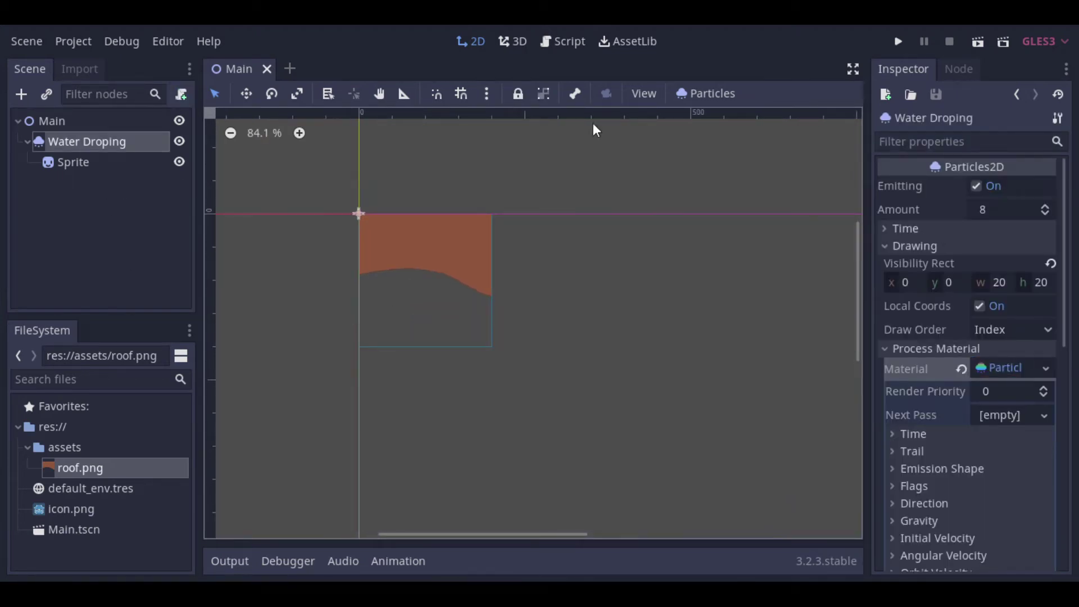
Step: Load assets/roof_border.png as a Border Pixels emission mask for Water Droping
left_click(709, 87)
left_click(726, 155)
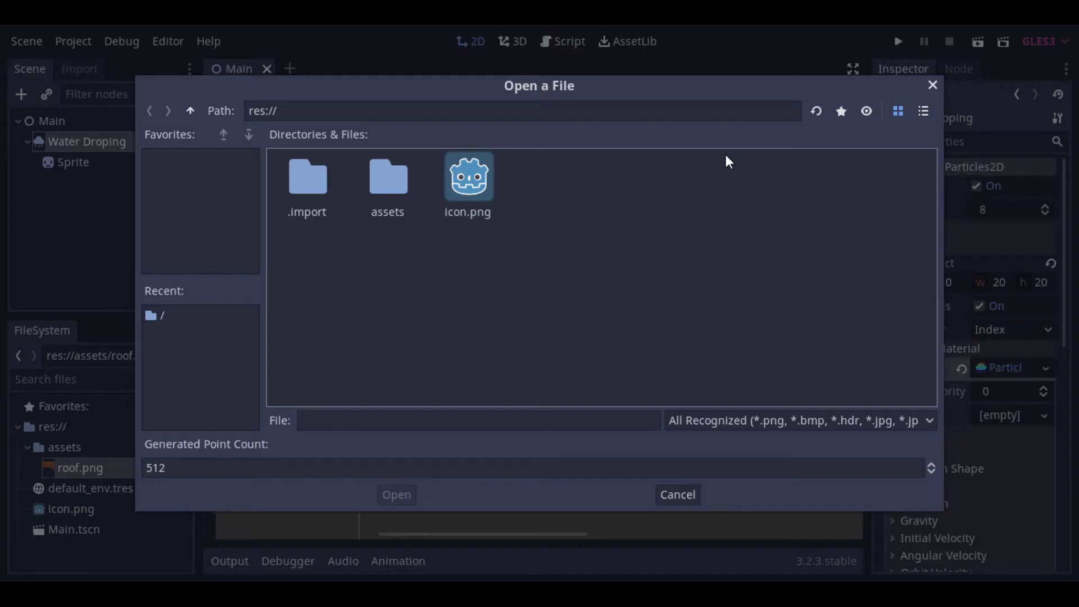
double_click(373, 163)
left_click(393, 192)
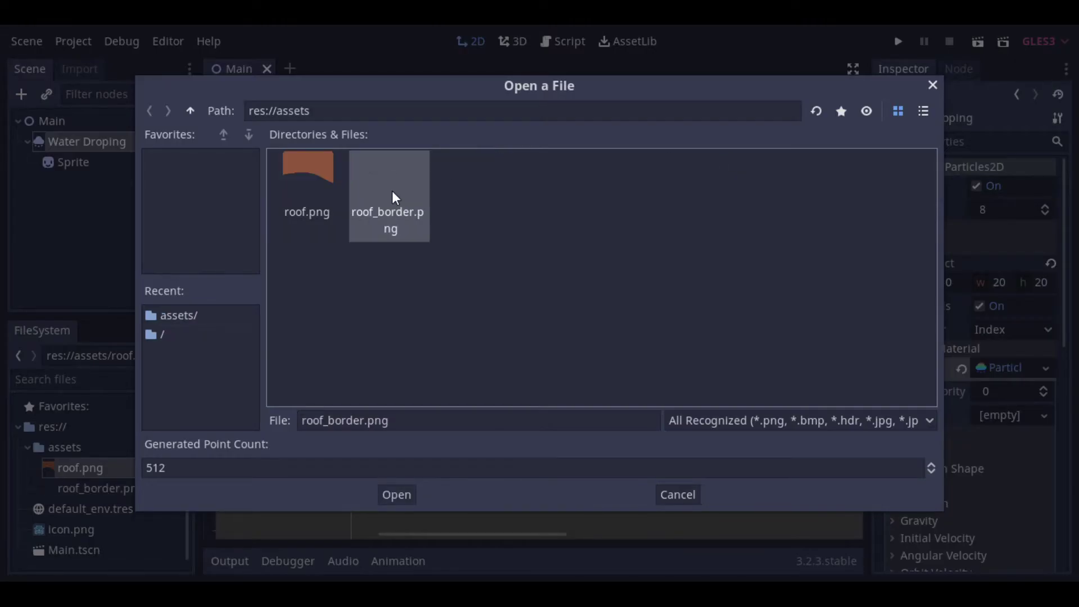
left_click(397, 494)
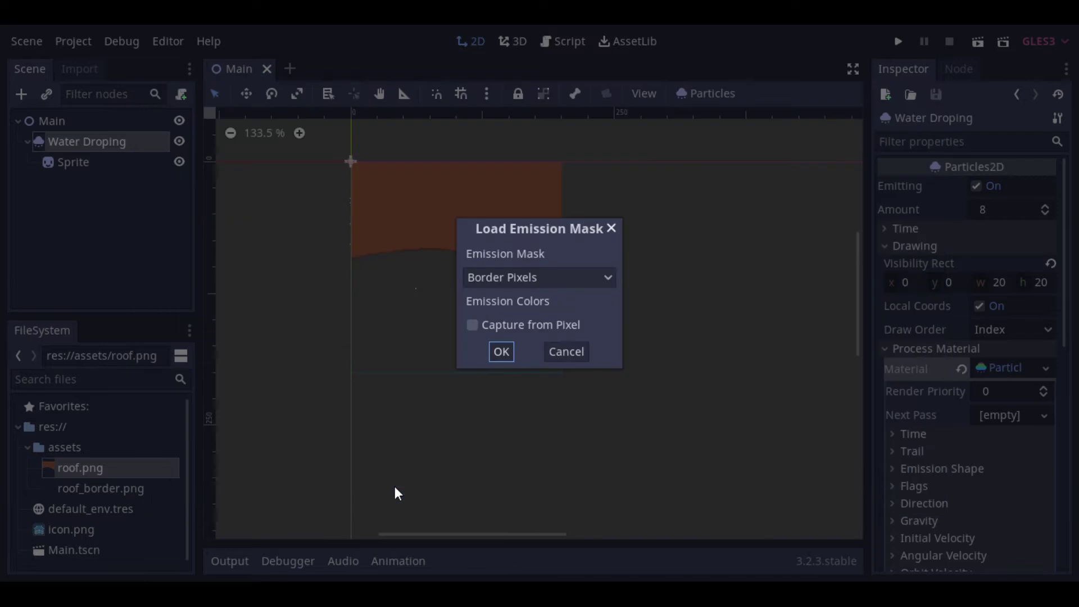
left_click(501, 353)
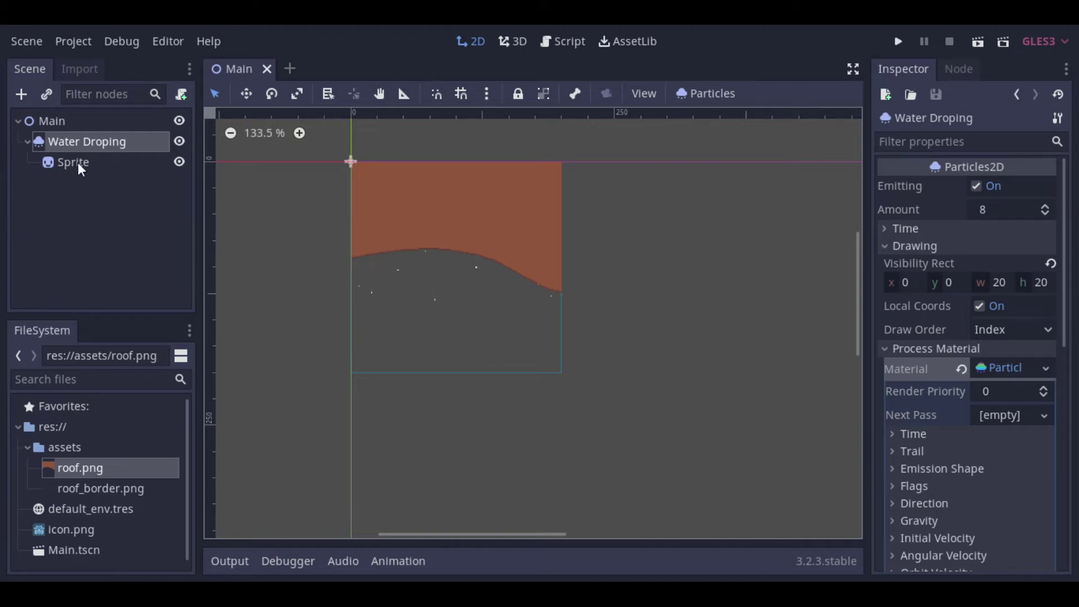
Step: Set Water Droping's particle lifetime to 2 and amount to 15
left_click(927, 229)
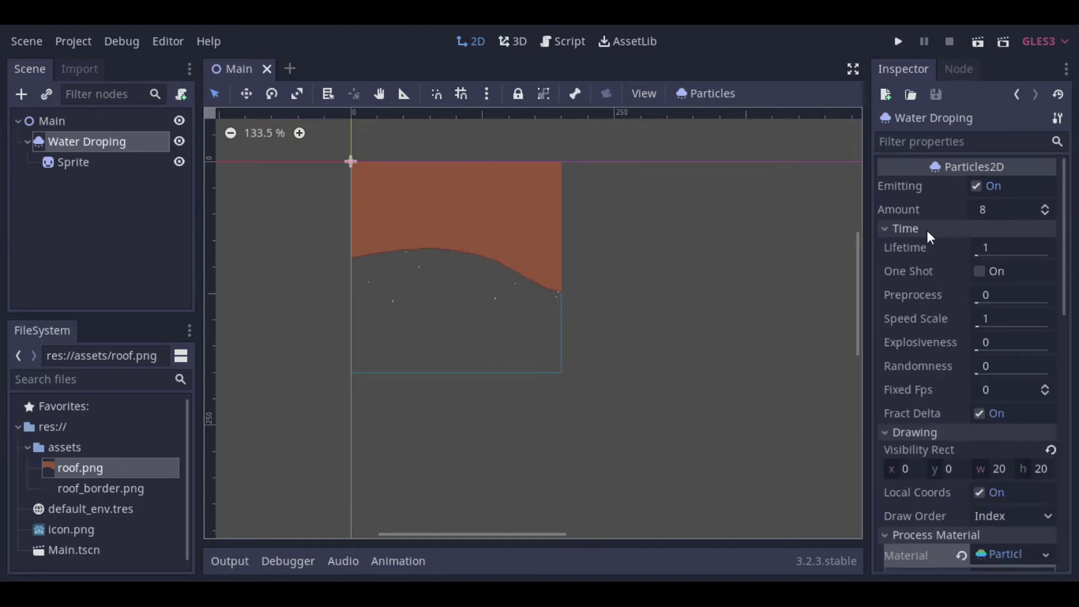
left_click(988, 247)
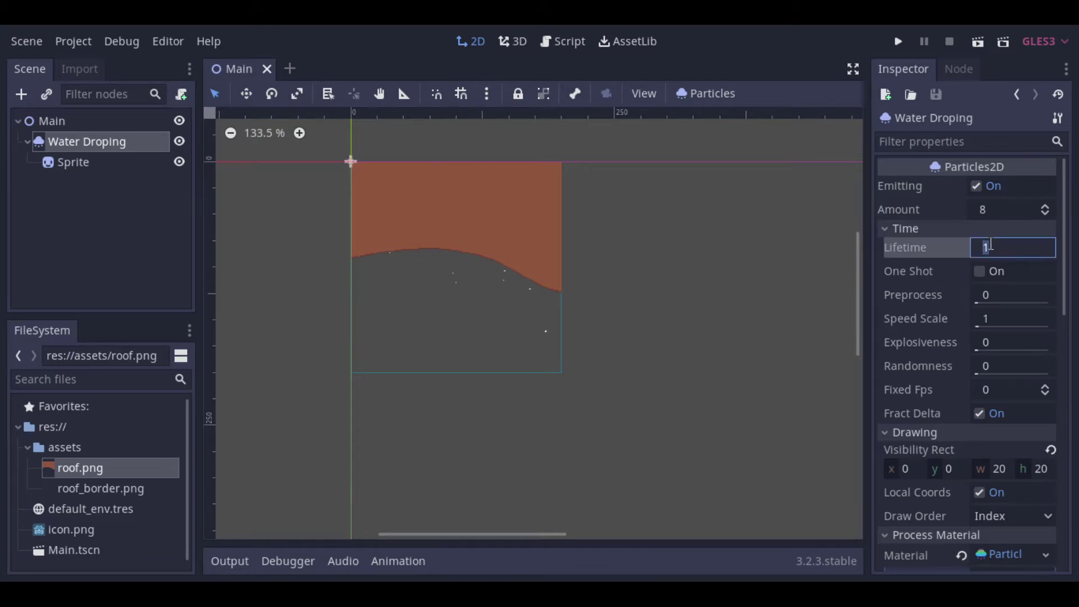
type("2")
key("Return")
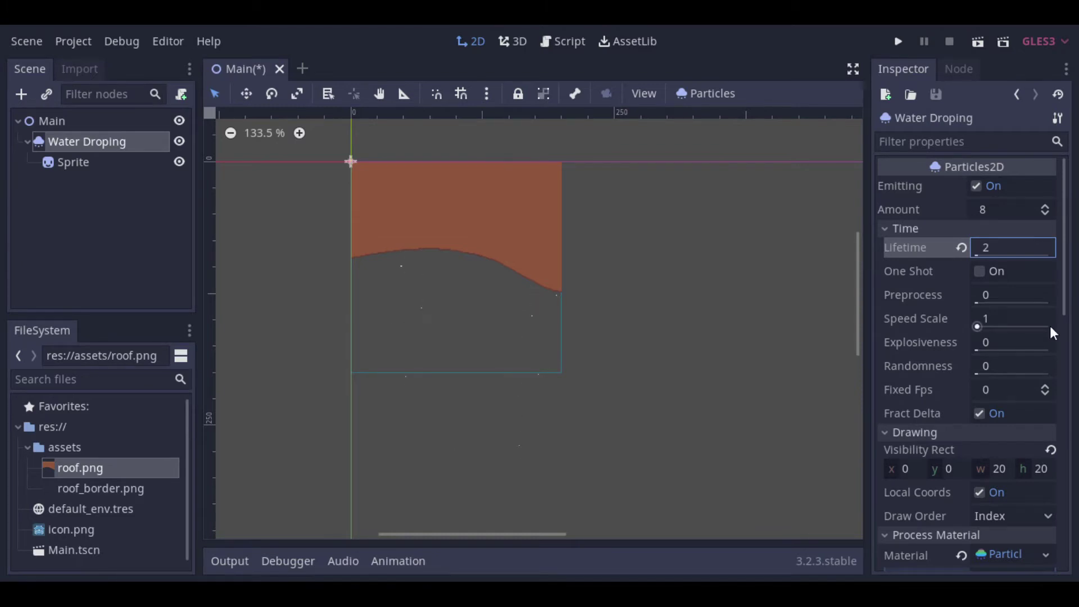
left_click(1009, 209)
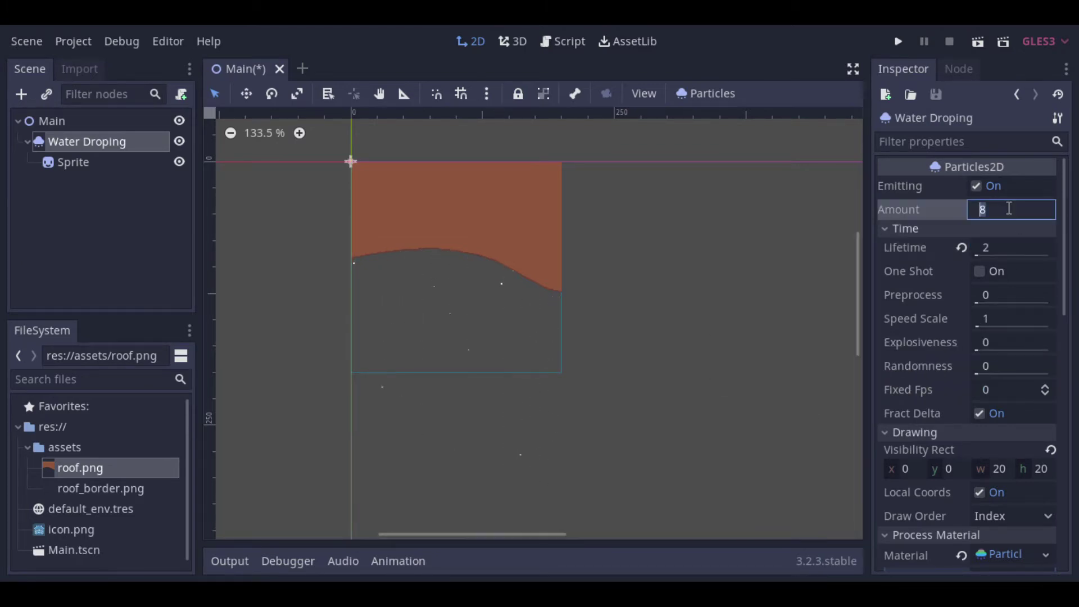
type("15")
key("Return")
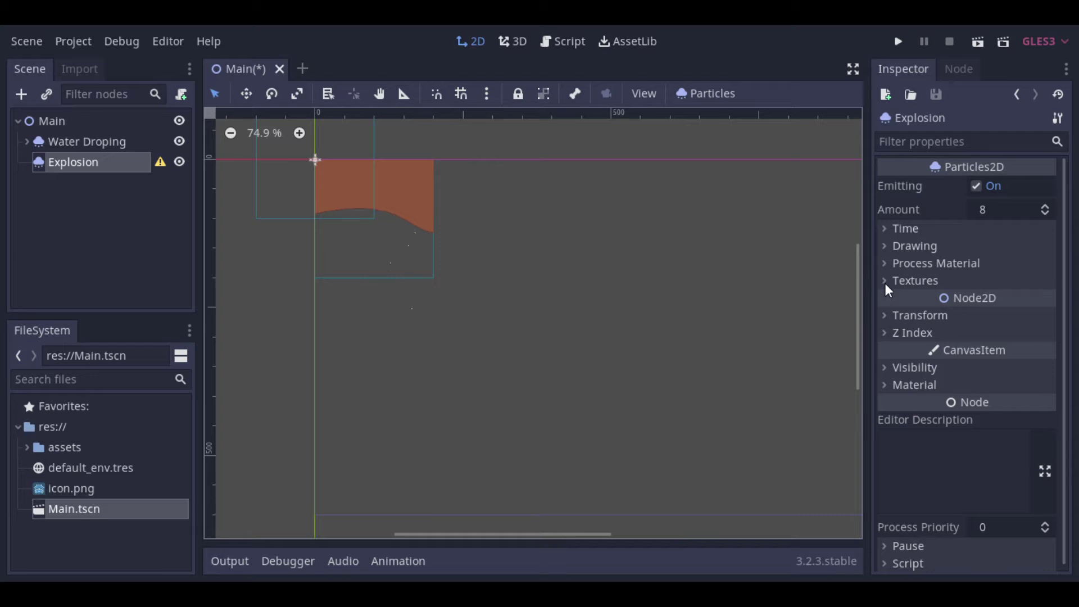
Step: Assign explosion.png from the assets folder as the Explosion node's texture
left_click(899, 281)
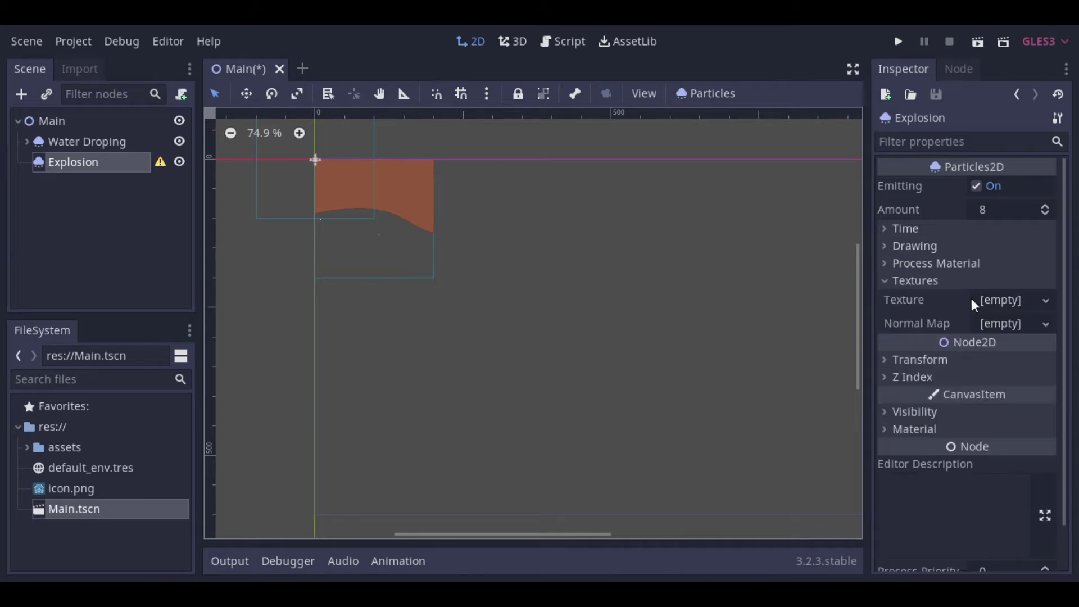
left_click(28, 447)
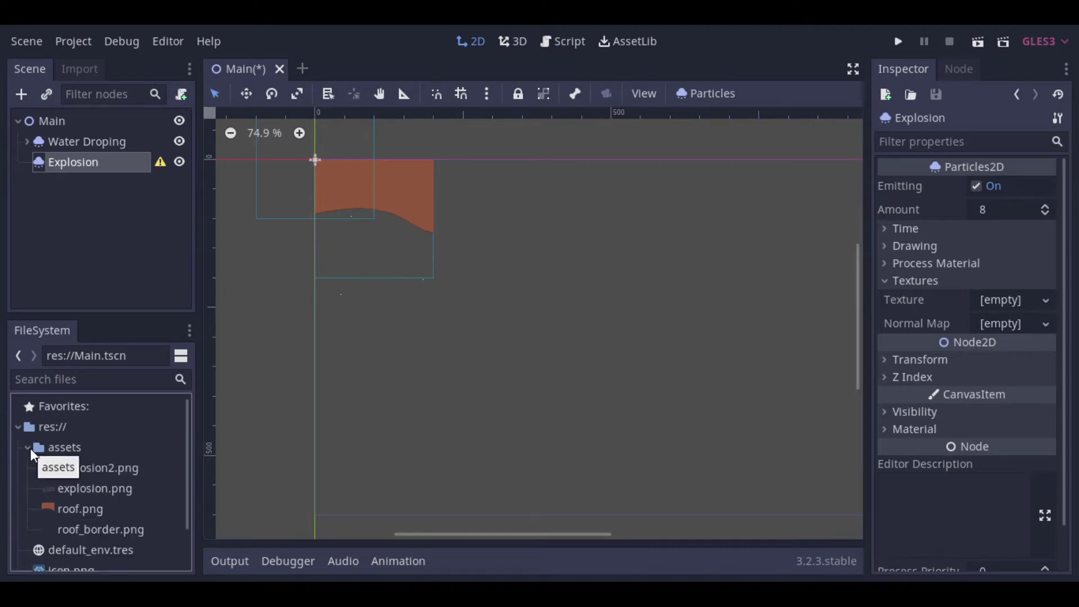
left_click_drag(111, 488, 1002, 304)
scroll(421, 214, "down", 4)
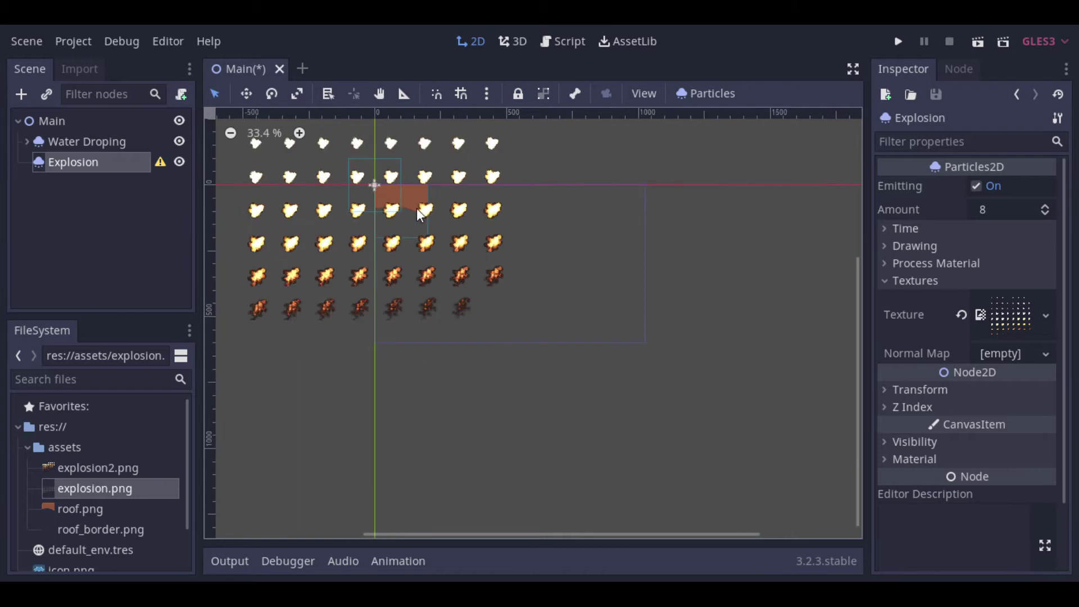
scroll(332, 187, "up", 2)
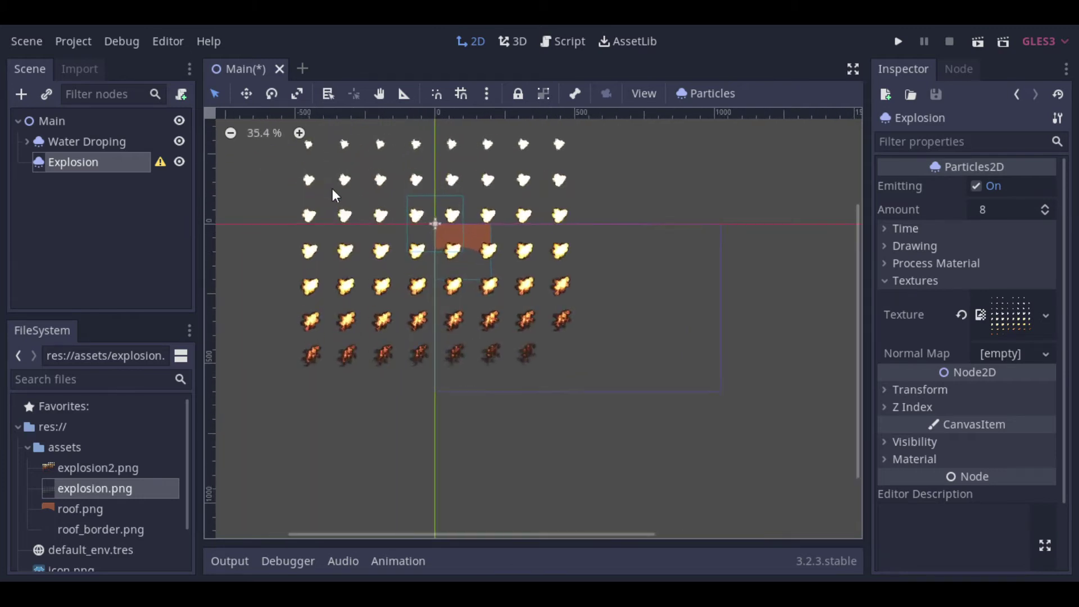
Step: Set the Explosion node's transform position to x 500, y 200
left_click(885, 281)
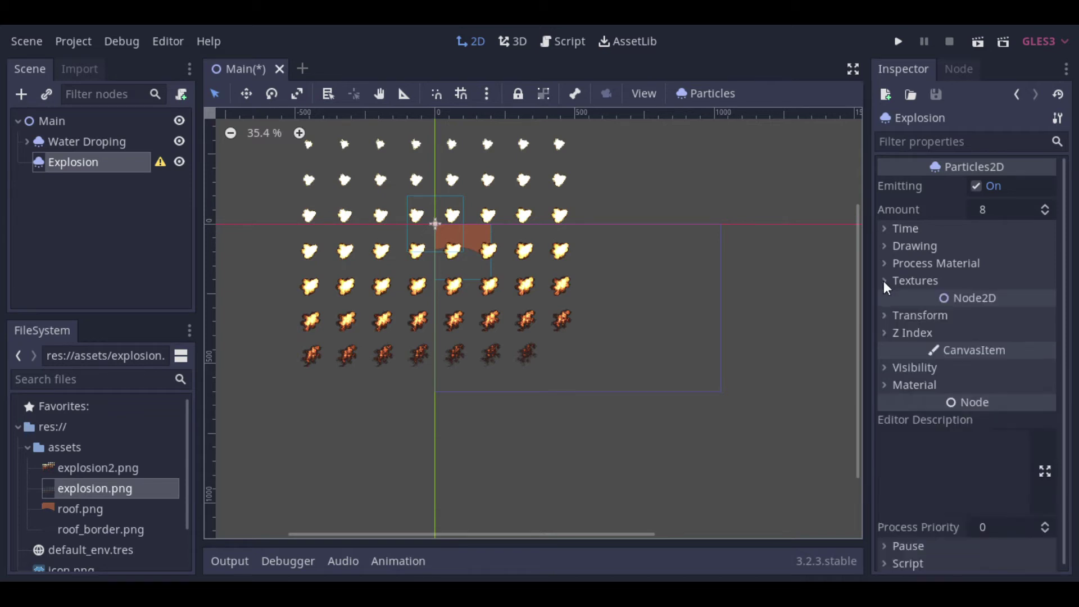
left_click(889, 317)
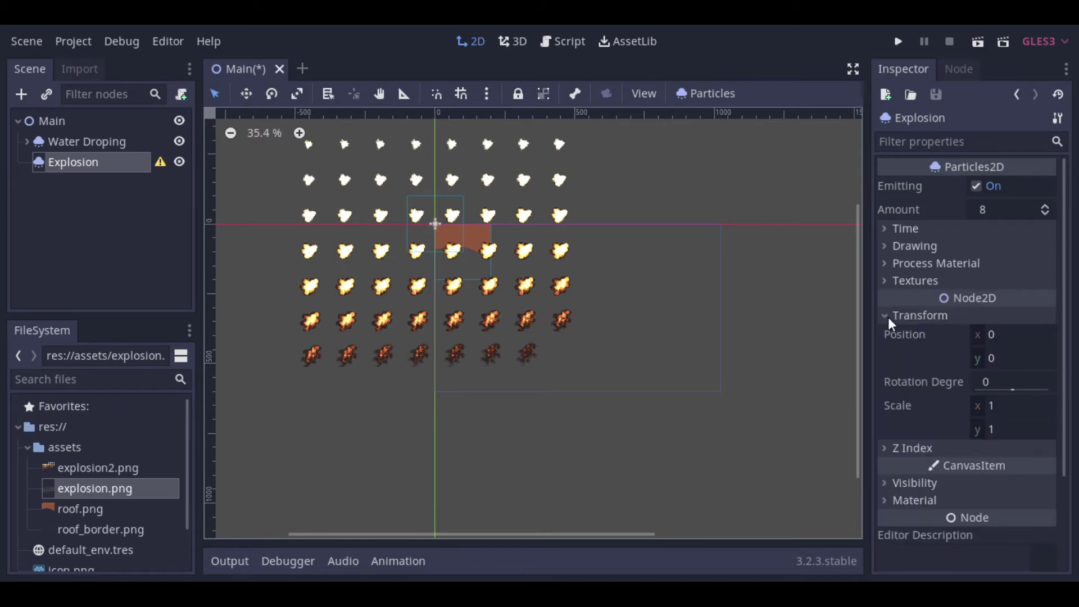
left_click(1012, 335)
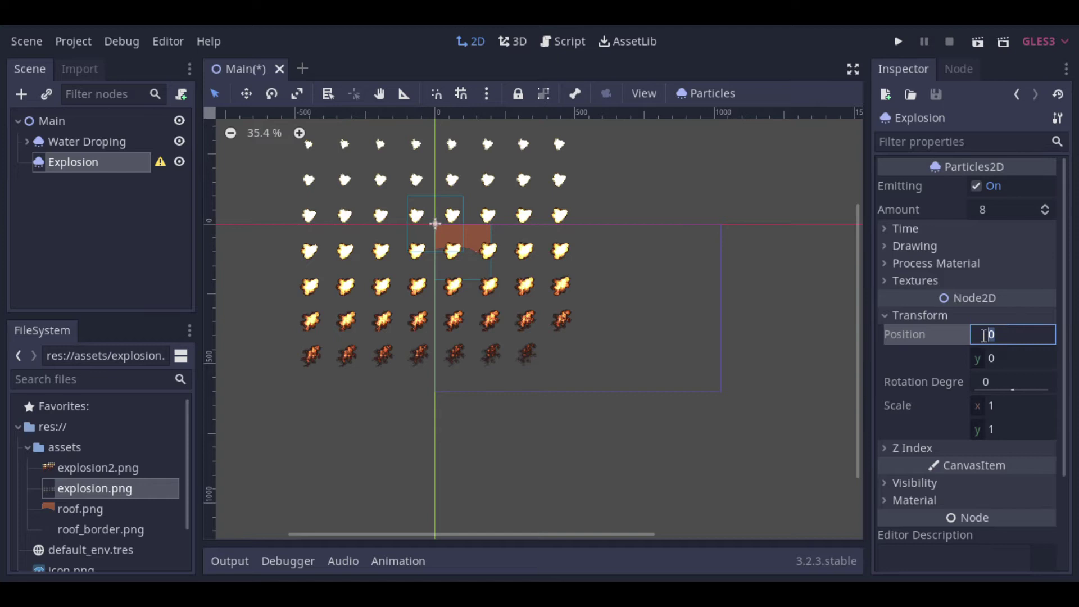
type("500")
key("Return")
left_click(1010, 360)
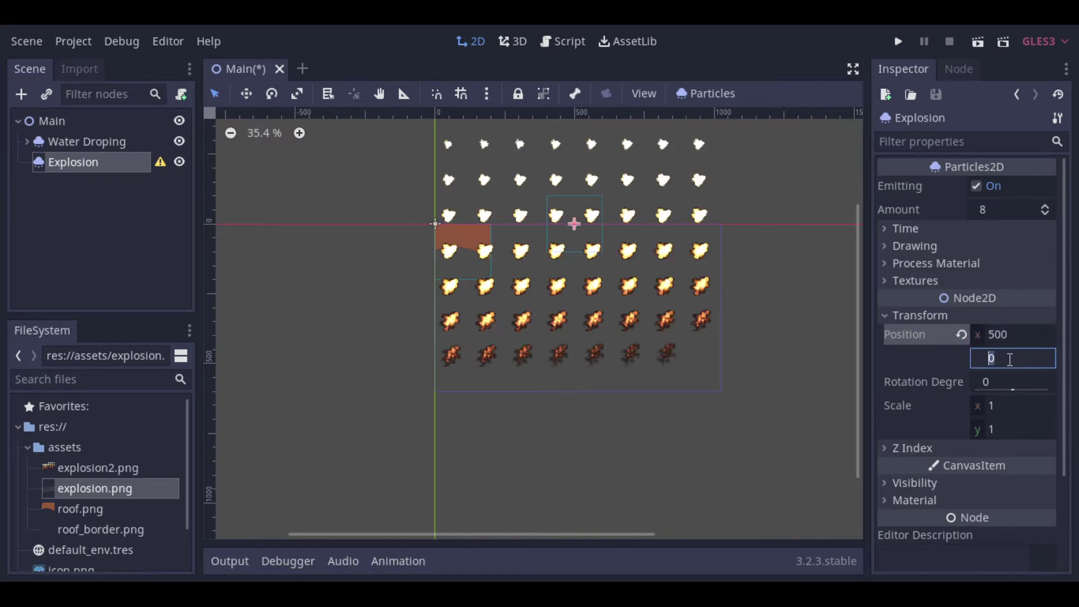
type("200")
key("Return")
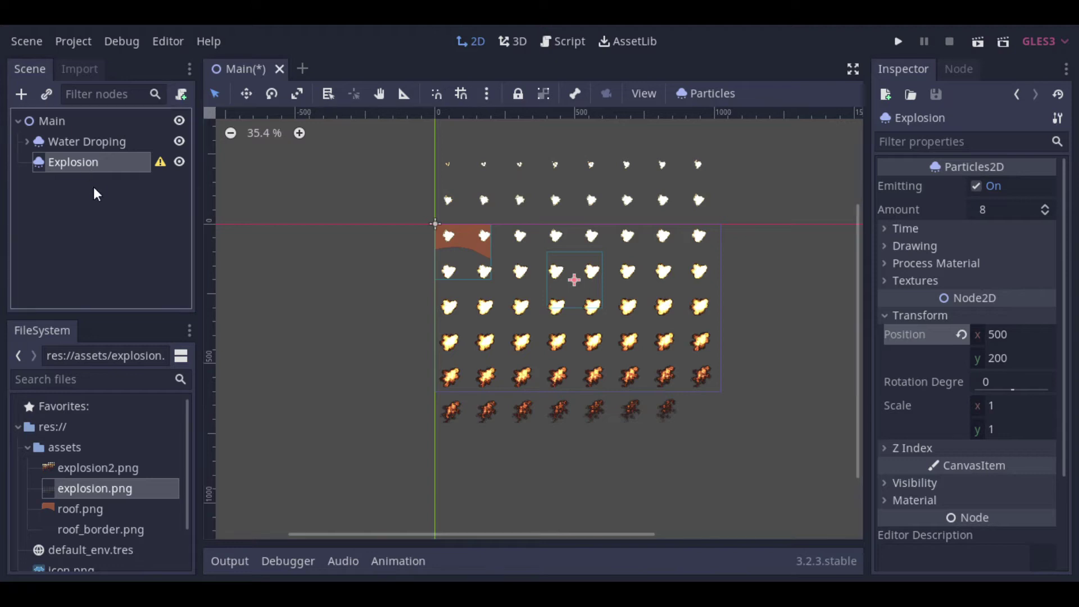
Step: Give the Explosion node a new CanvasItemMaterial
left_click(90, 160)
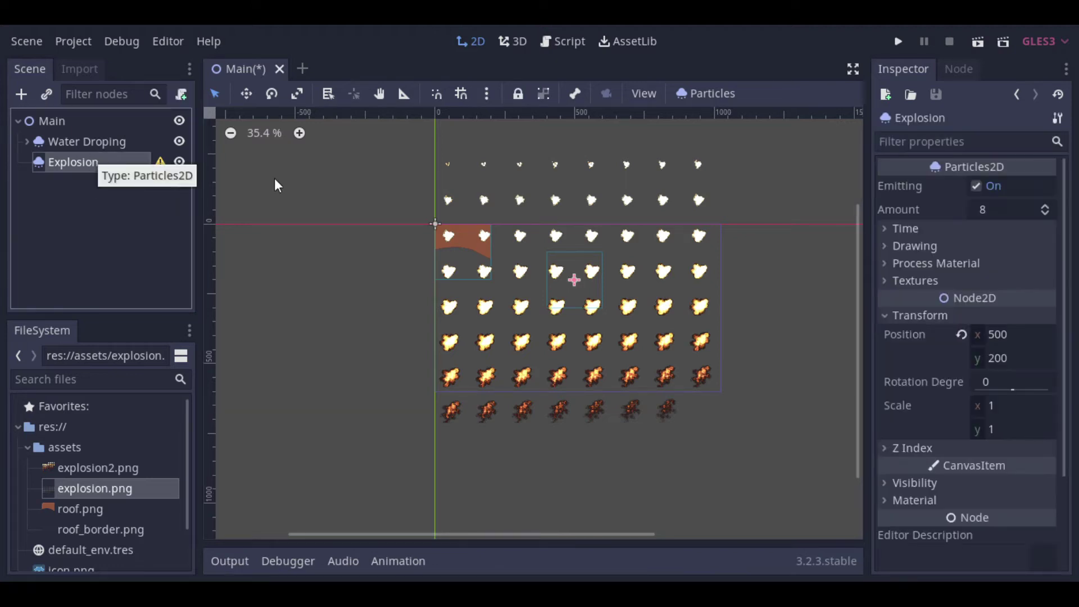
left_click(885, 316)
left_click(885, 384)
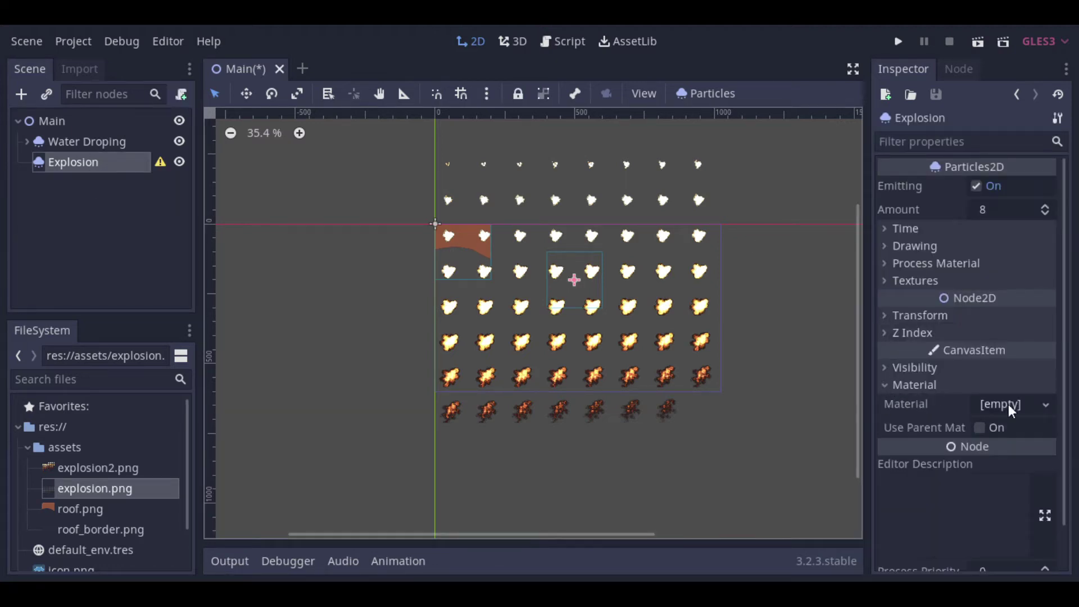
left_click(1045, 405)
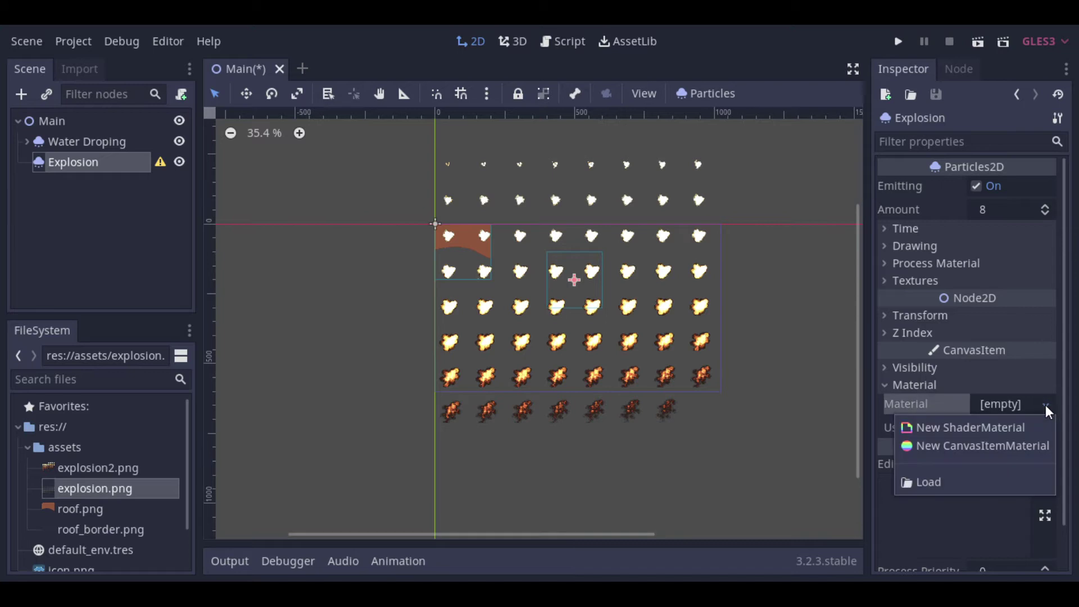
left_click(983, 447)
Step: Enable Particles Anim in the material with 8 horizontal and 8 vertical frames
left_click(994, 405)
scroll(936, 450, "down", 3)
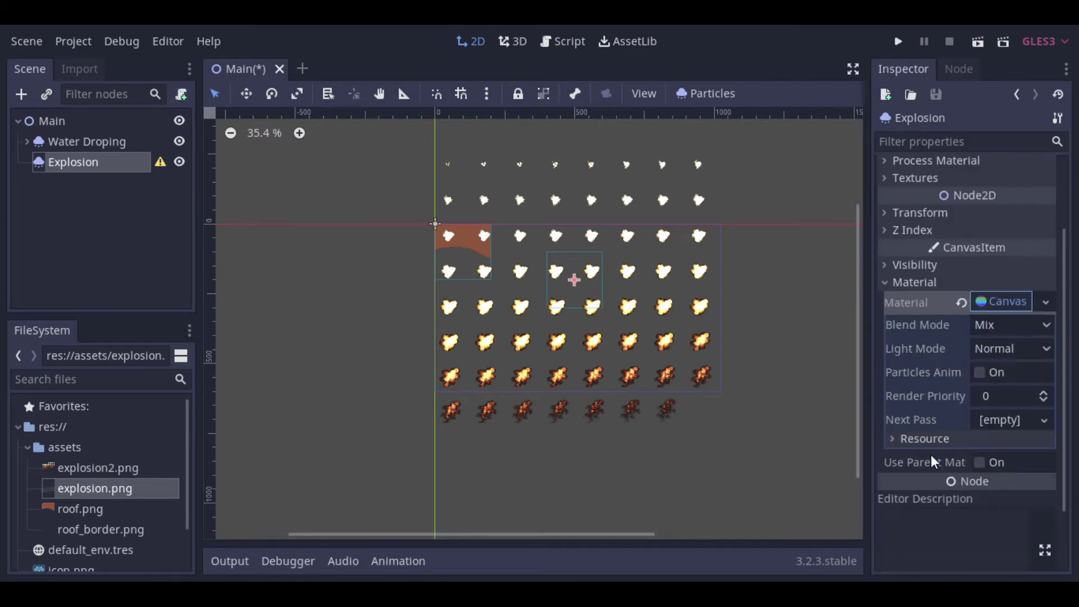
left_click(979, 372)
left_click(1014, 398)
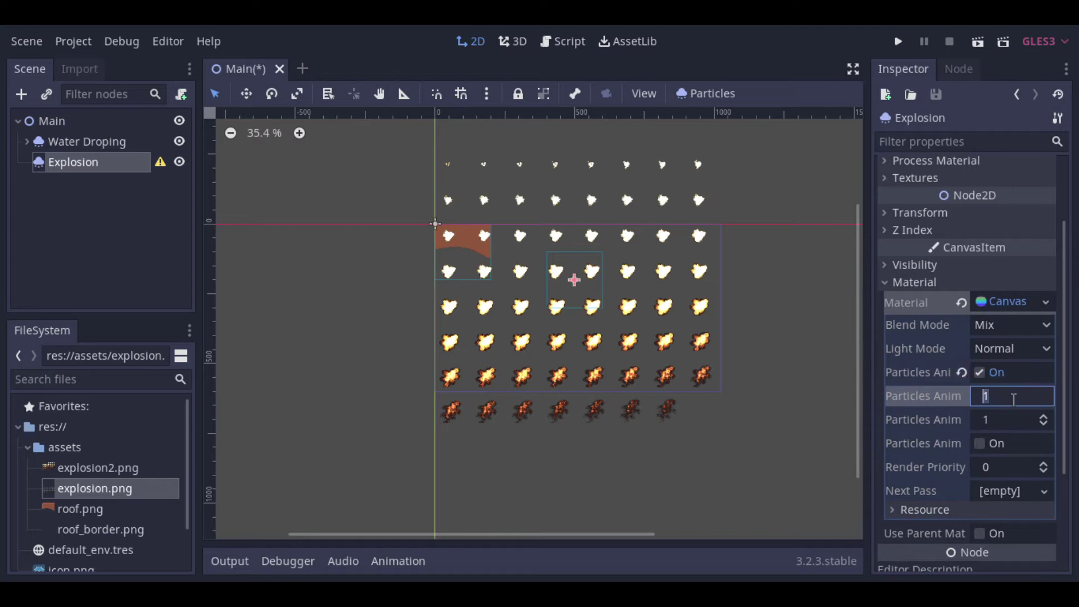
type("8")
key("Tab")
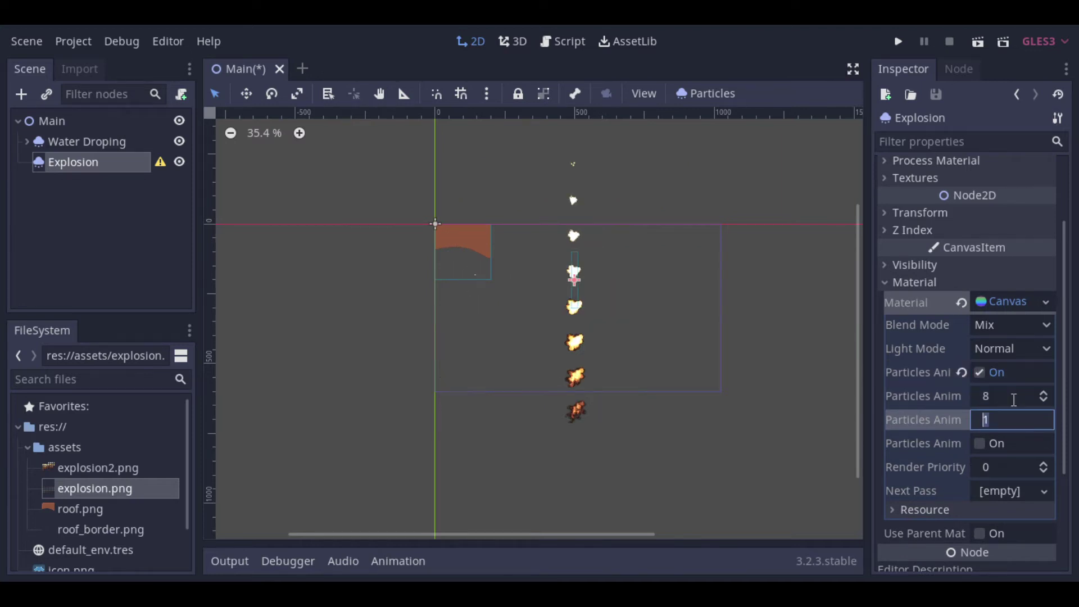
type("8")
left_click(1014, 397)
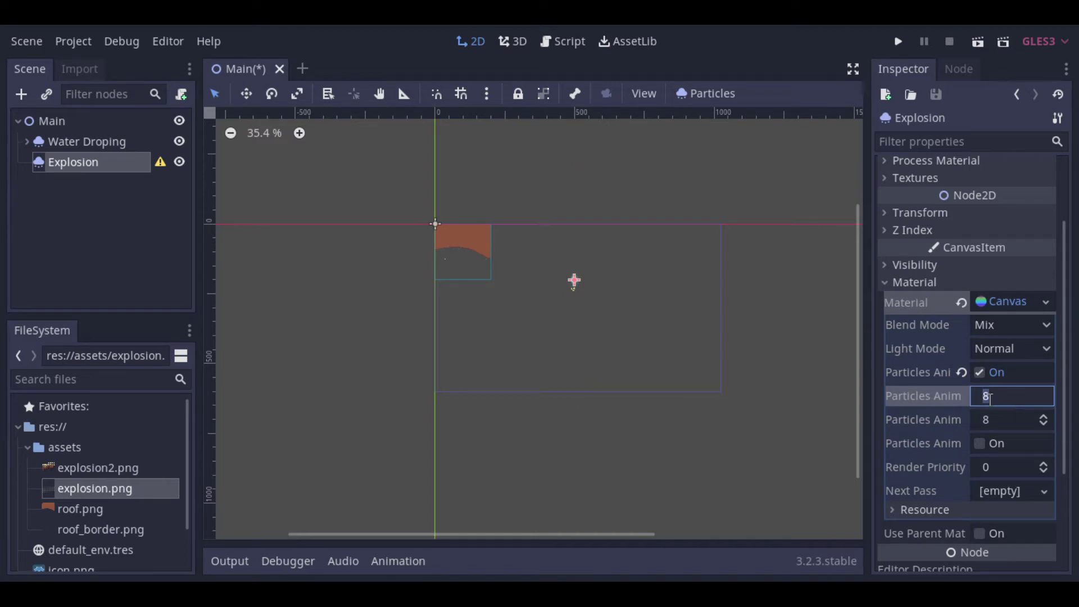
Step: Turn on emitting for Explosion and set its particle amount to 10
left_click(772, 322)
scroll(562, 284, "up", 11)
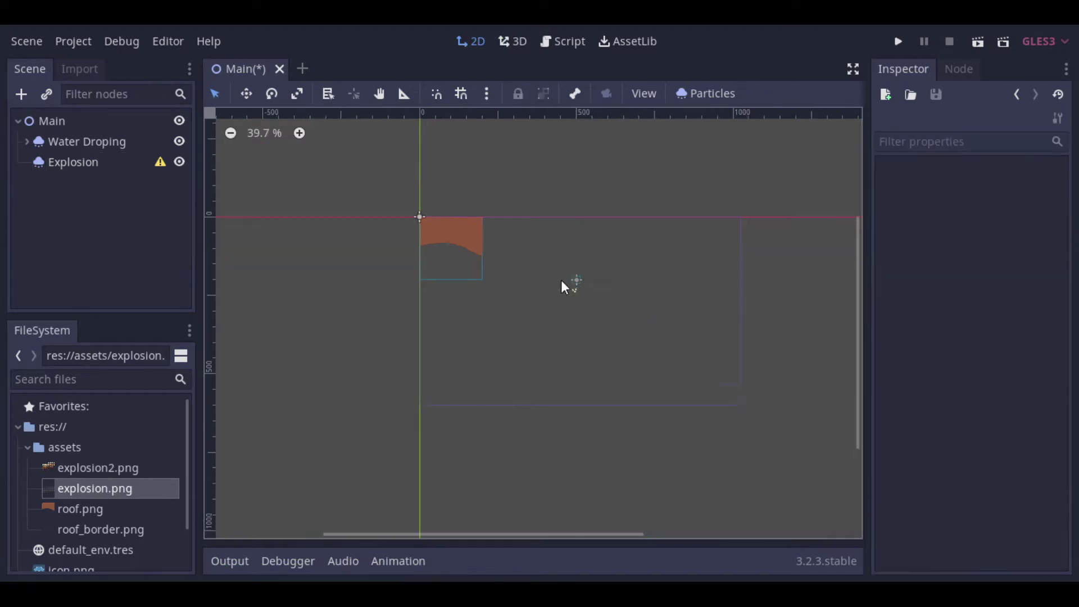
scroll(585, 308, "up", 5)
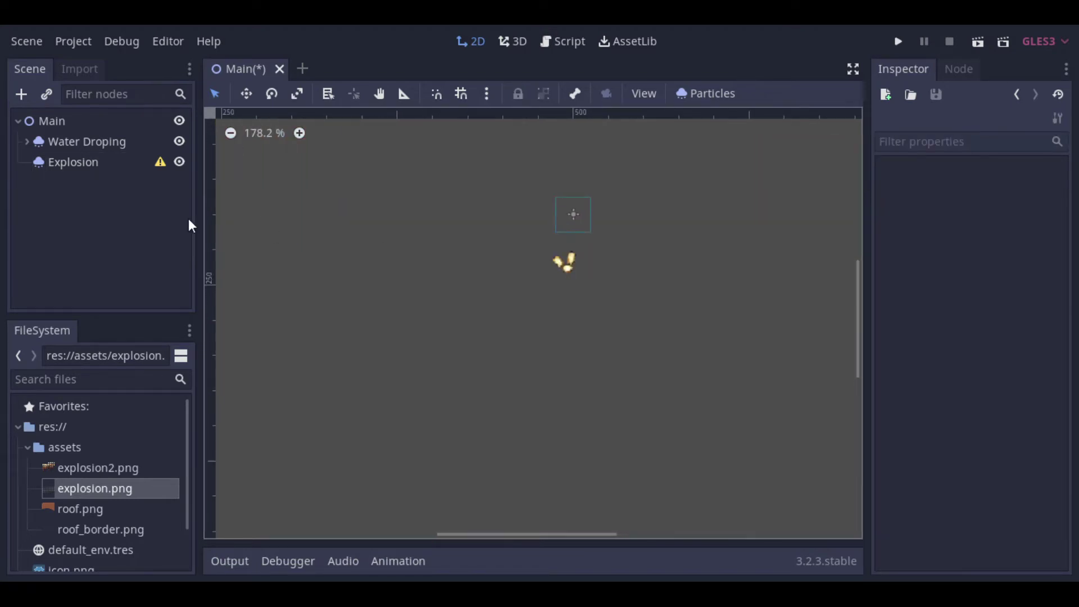
left_click(97, 162)
scroll(950, 441, "down", 2)
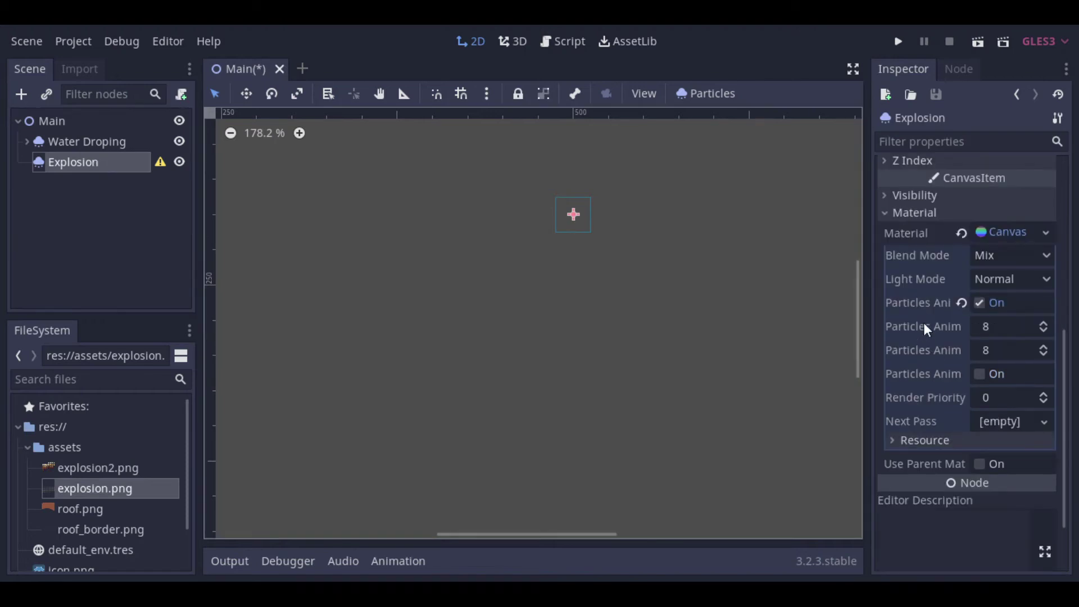
scroll(911, 299, "up", 7)
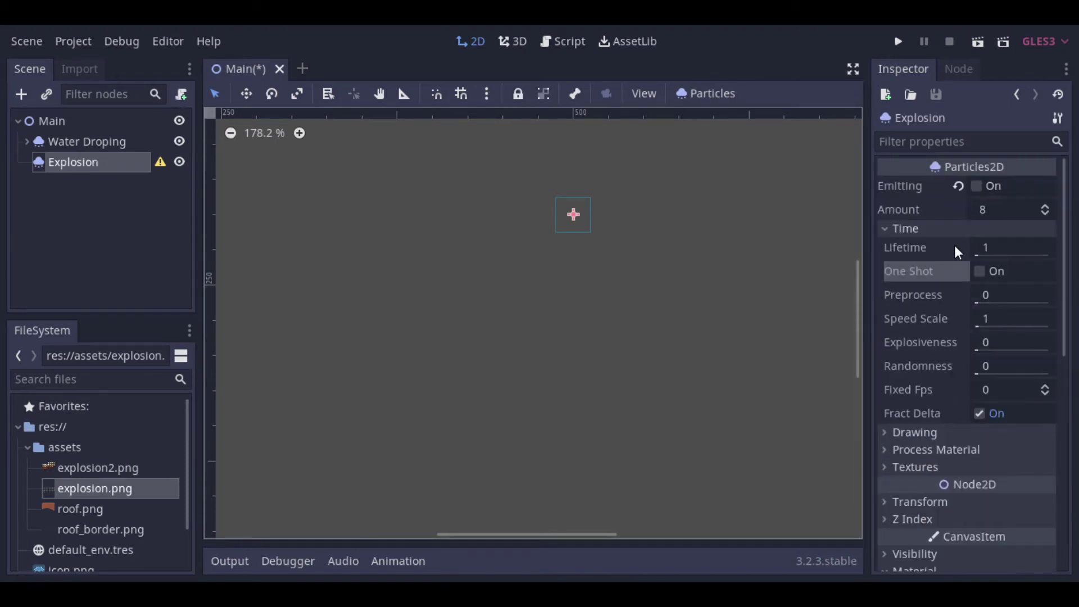
left_click(978, 186)
left_click(991, 209)
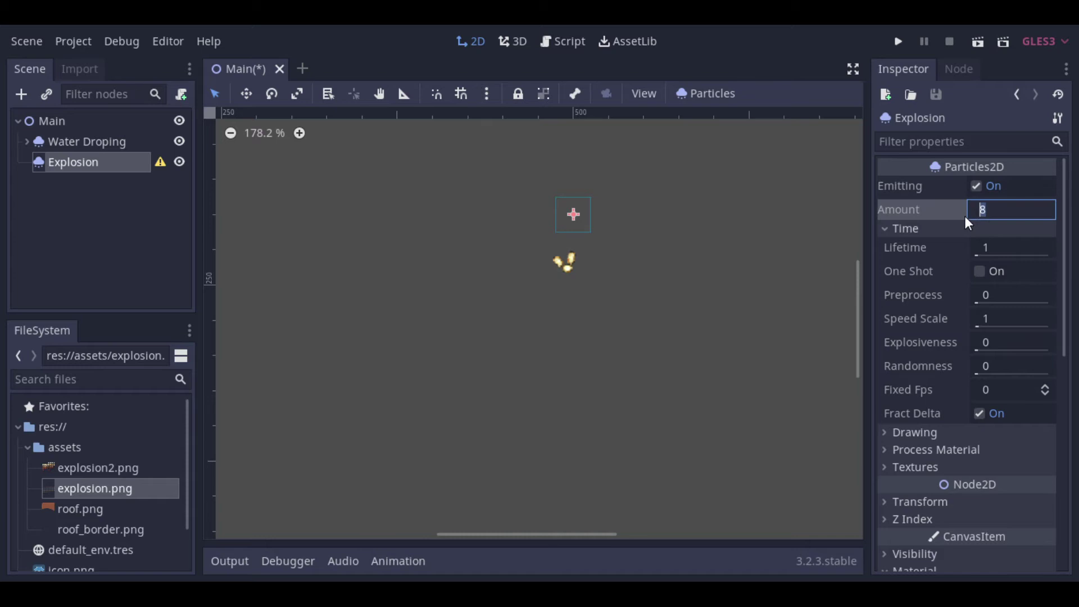
type("10")
key("Return")
Step: Set Explosion's lifetime to 4, explosiveness to 0.9 and randomness to 0.2
scroll(659, 255, "up", 3)
left_click(1031, 249)
type("4")
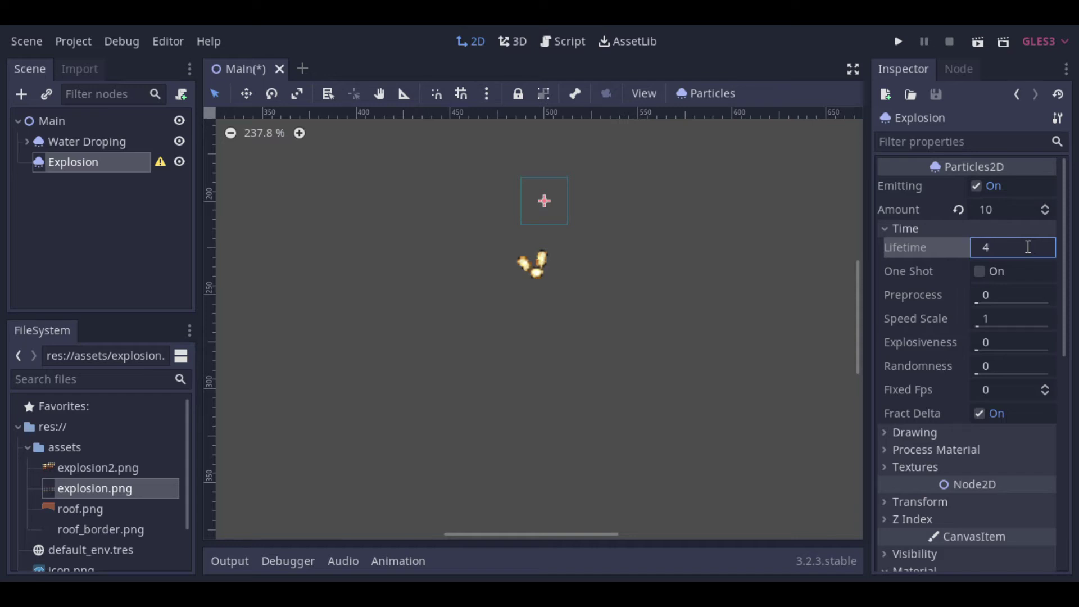
left_click(1002, 337)
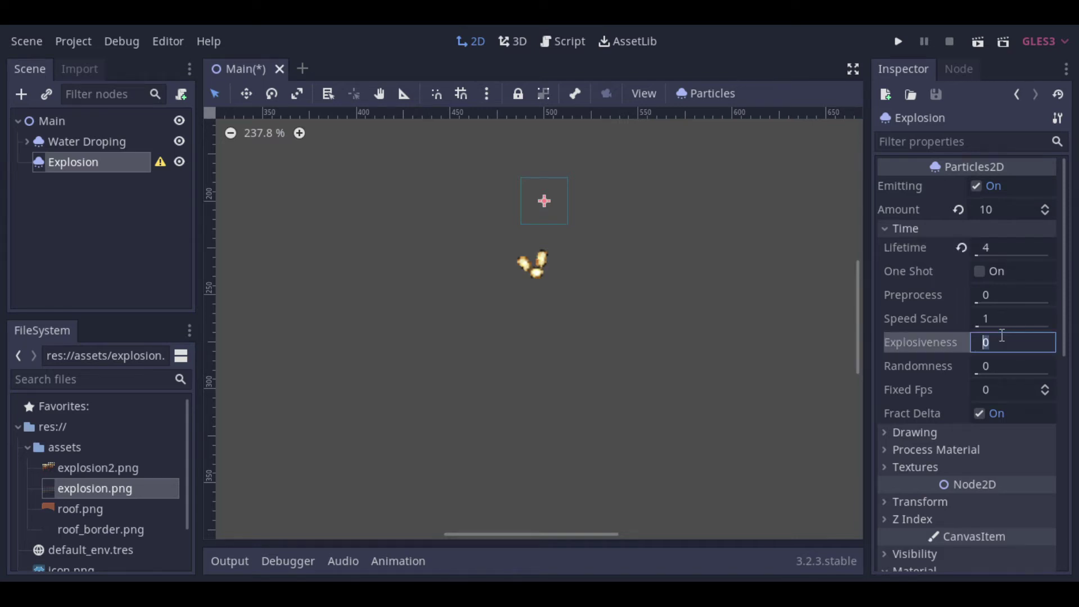
type(".9")
key("Tab")
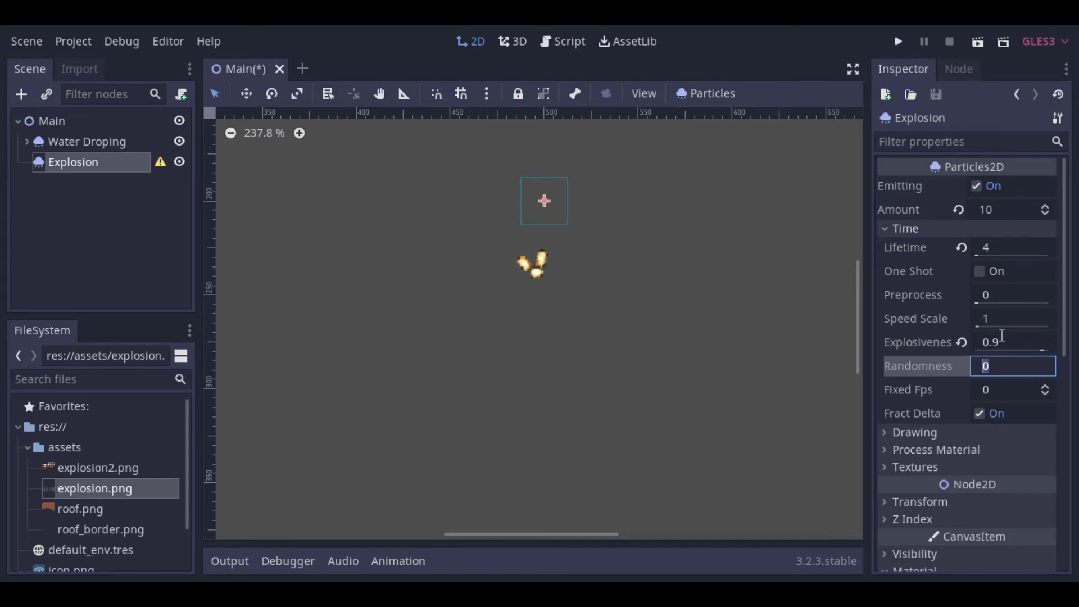
type(".2")
left_click(1002, 335)
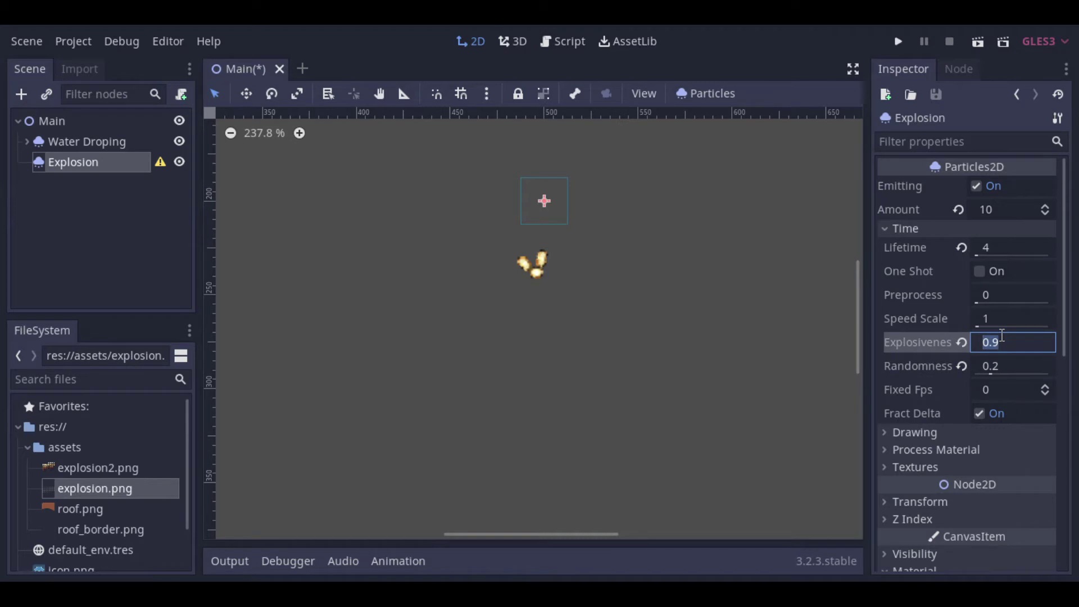
left_click(966, 450)
scroll(971, 446, "down", 2)
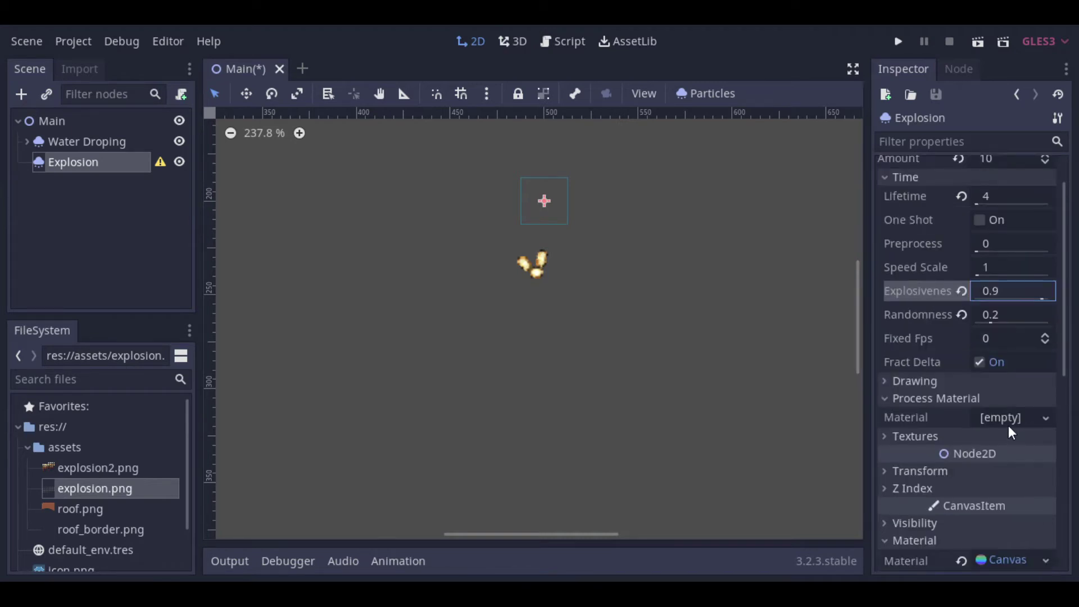
Step: Create a new ParticlesMaterial for Explosion with direction y -200 and spread 70
left_click(1008, 424)
left_click(972, 457)
scroll(976, 459, "down", 2)
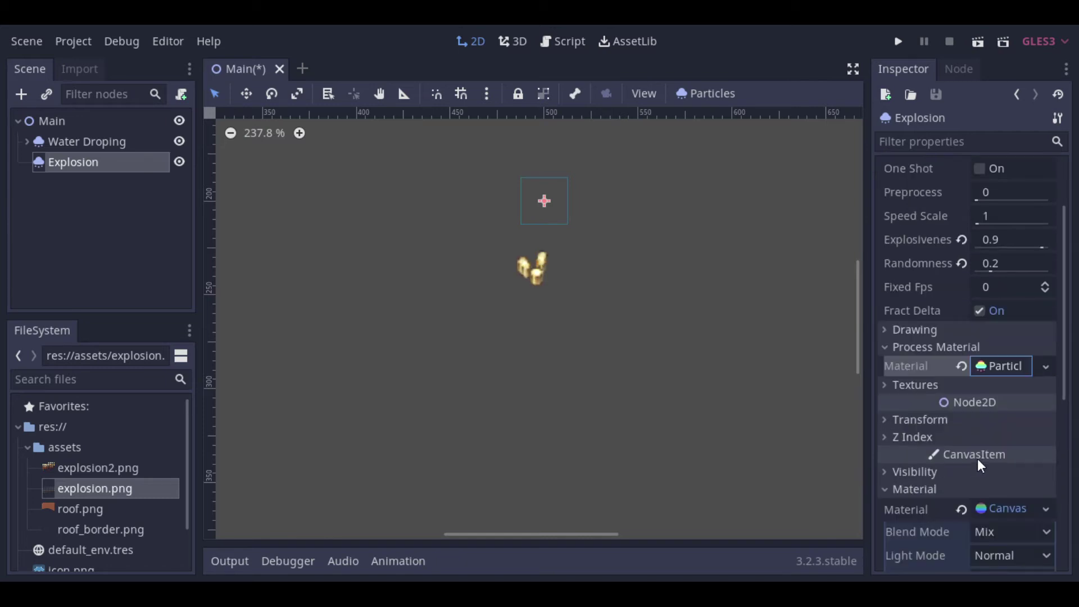
left_click(1006, 366)
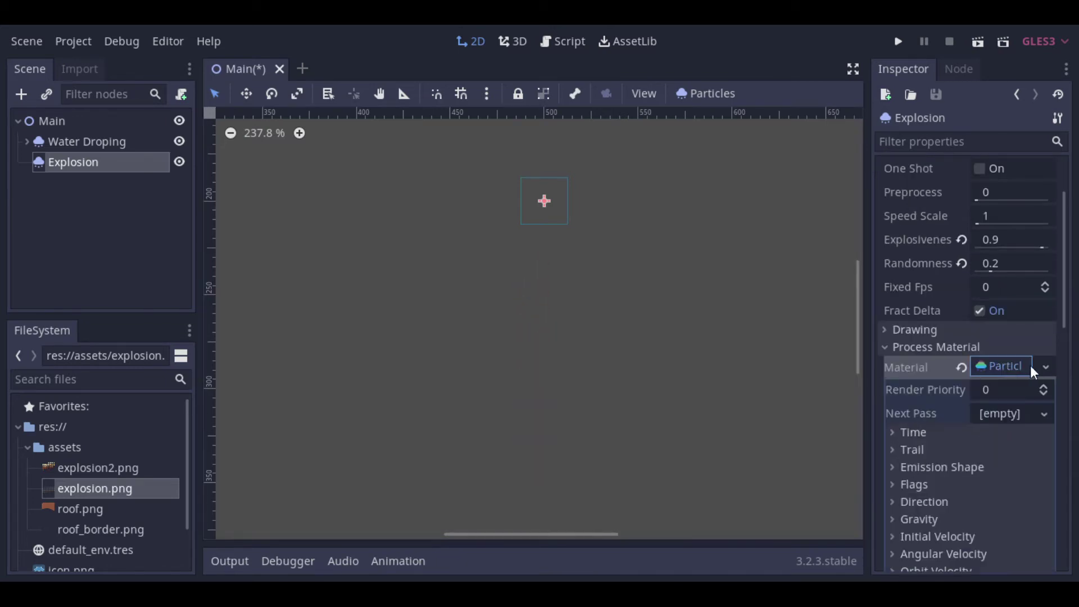
scroll(1032, 368, "down", 4)
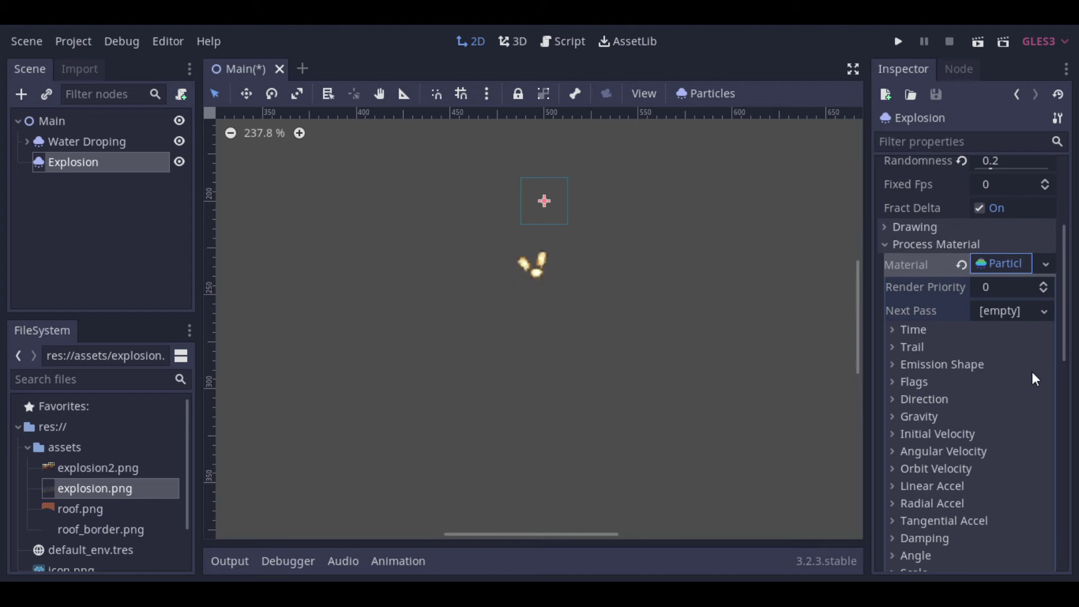
scroll(1032, 372, "down", 2)
left_click(952, 352)
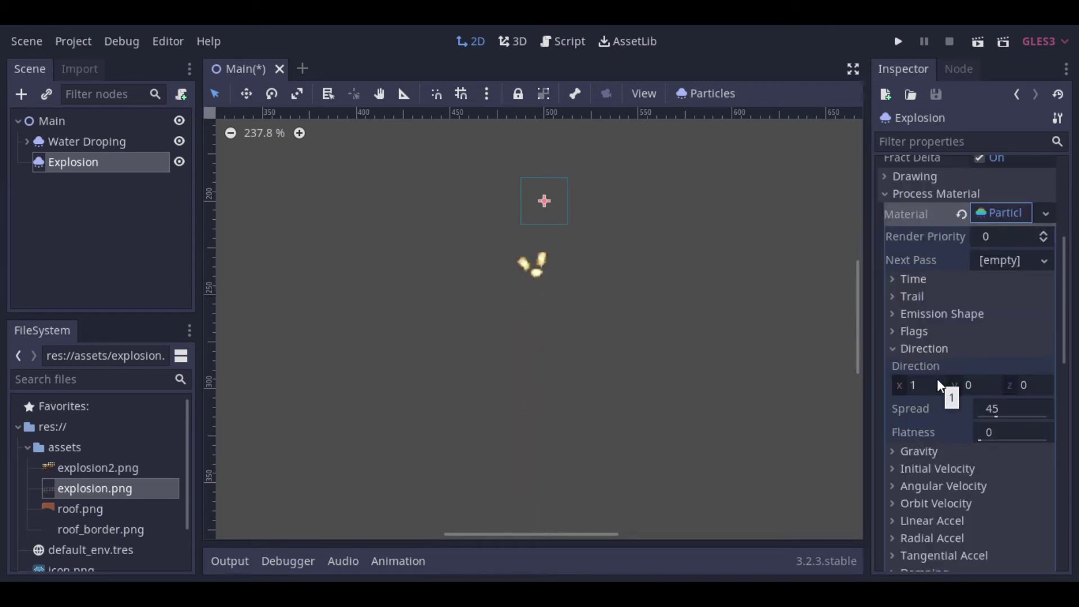
left_click(992, 385)
type("-200")
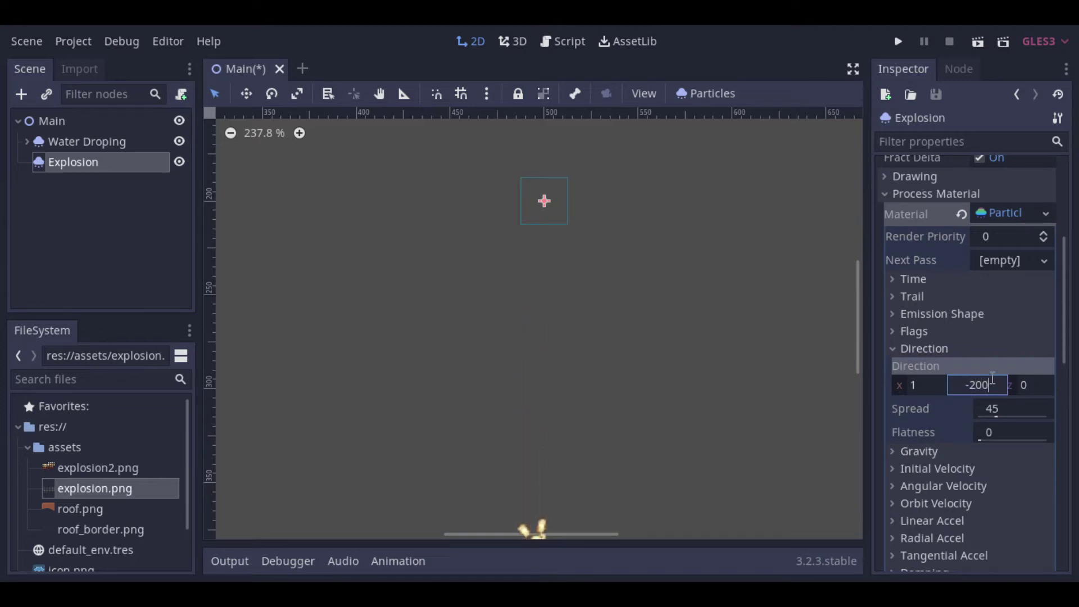
key("Return")
left_click(1009, 417)
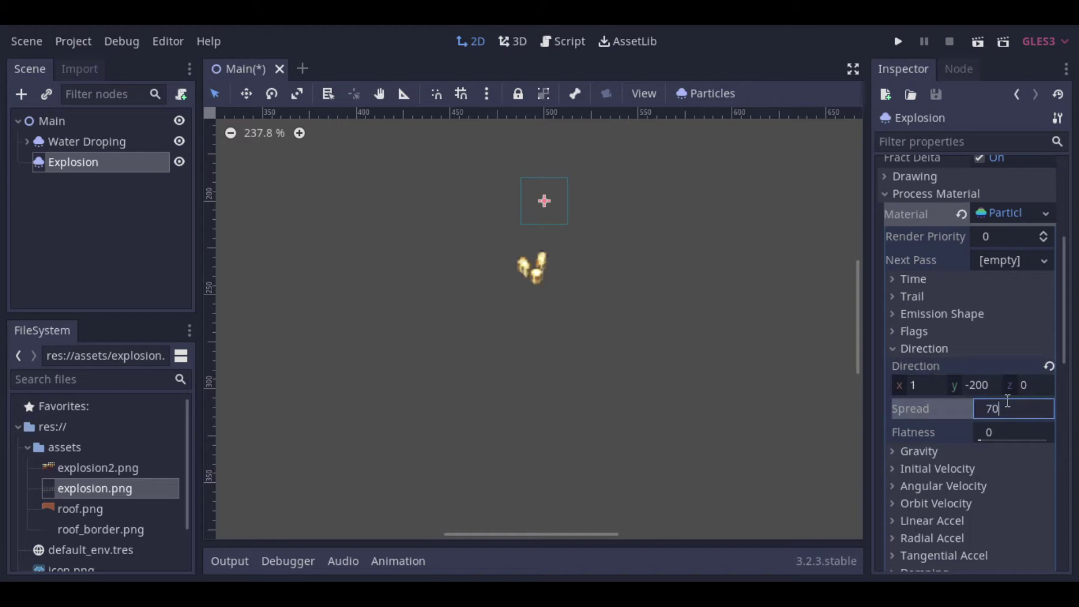
key("Return")
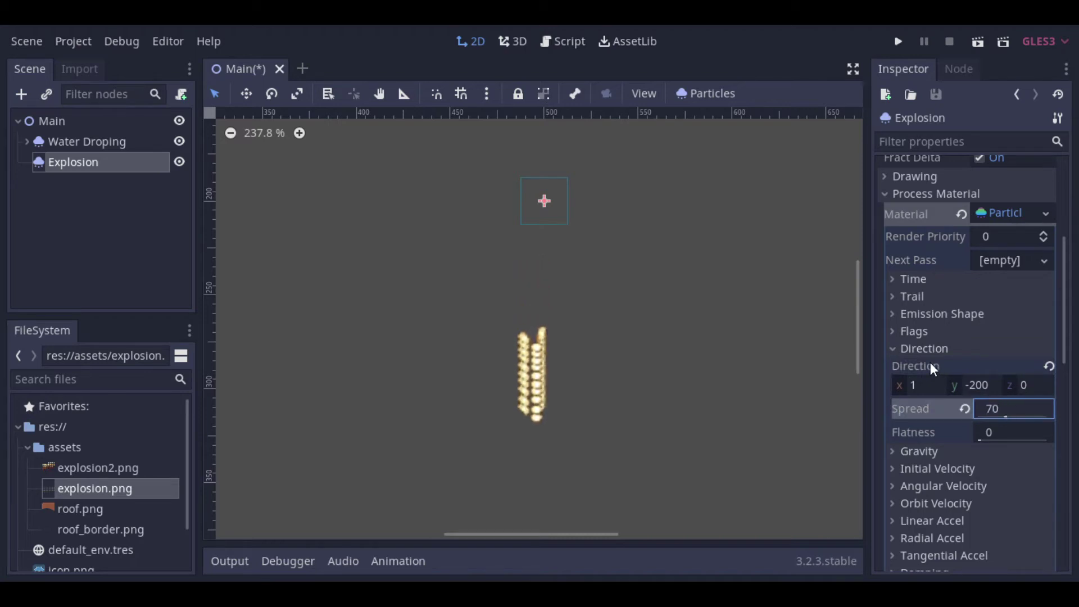
Step: Set the material's gravity y to 0 and initial velocity to 50
left_click(895, 452)
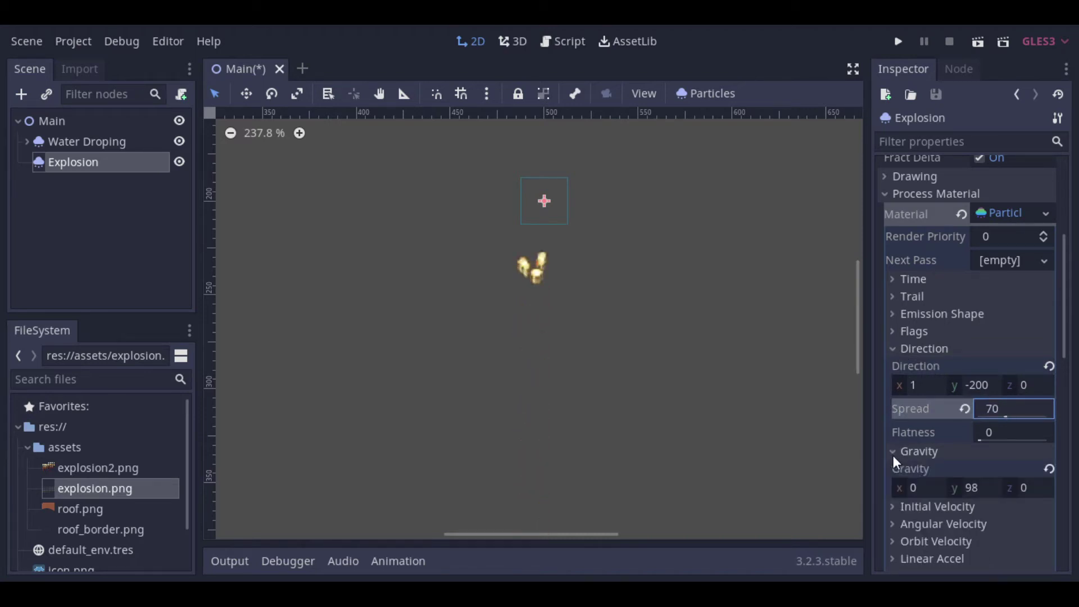
left_click(986, 494)
type("0")
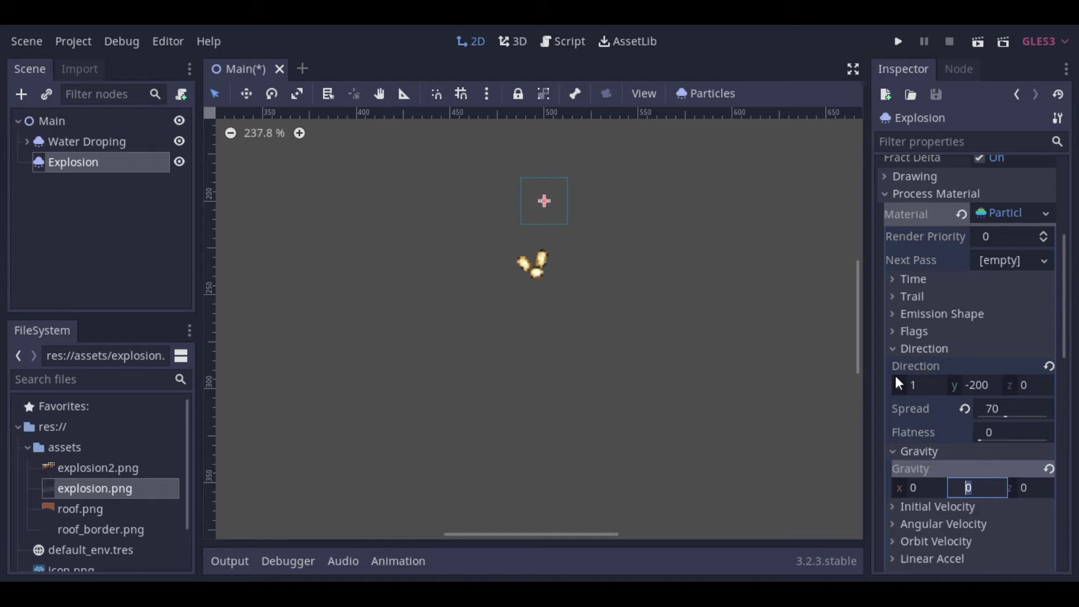
left_click(937, 506)
scroll(989, 495, "down", 2)
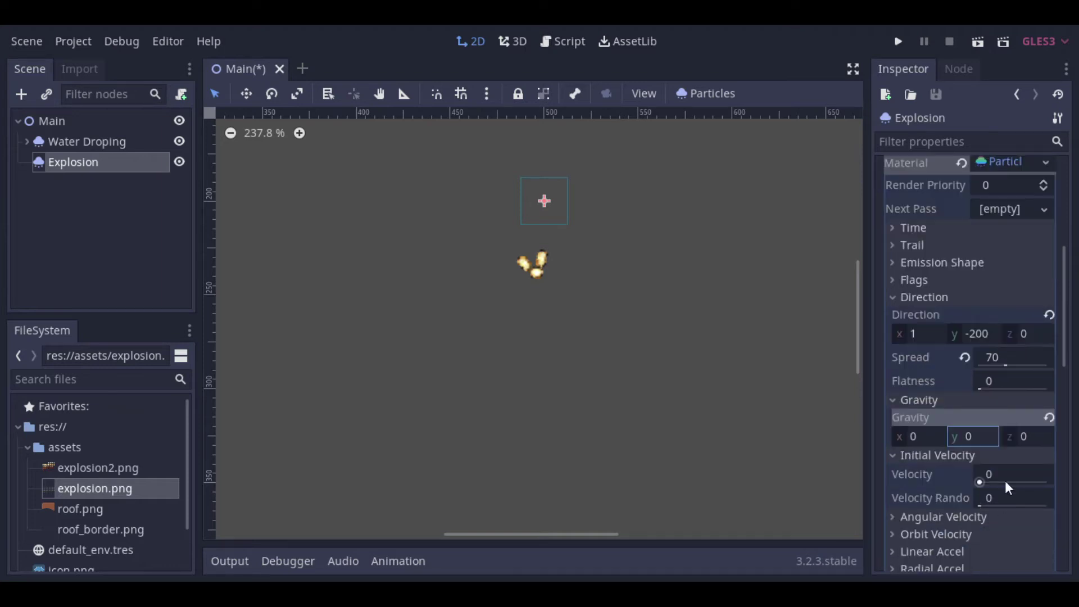
left_click(1006, 482)
type("50")
key("Return")
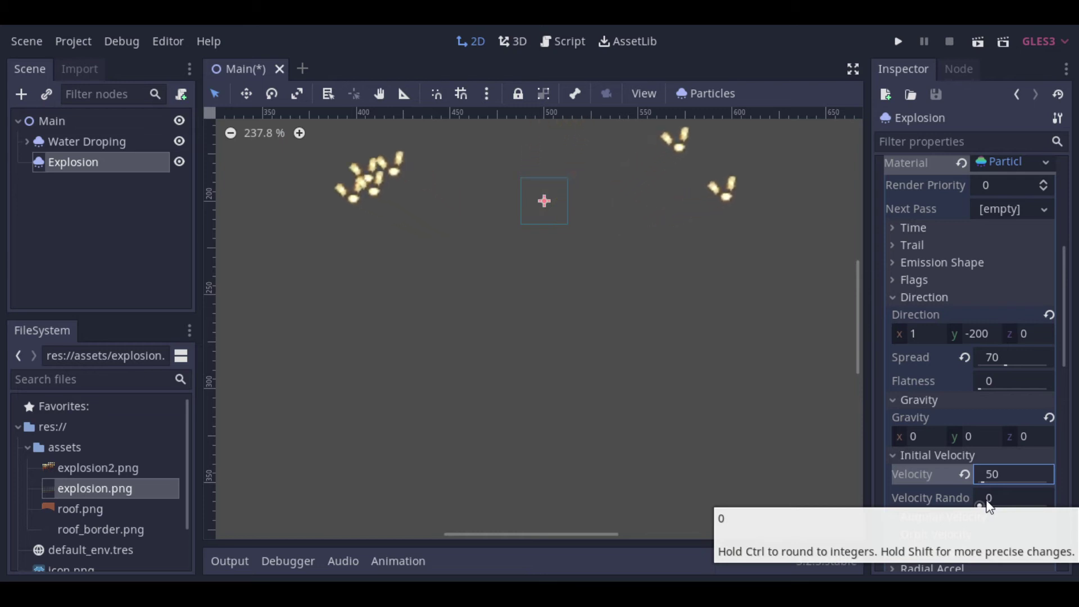
scroll(919, 521, "down", 5)
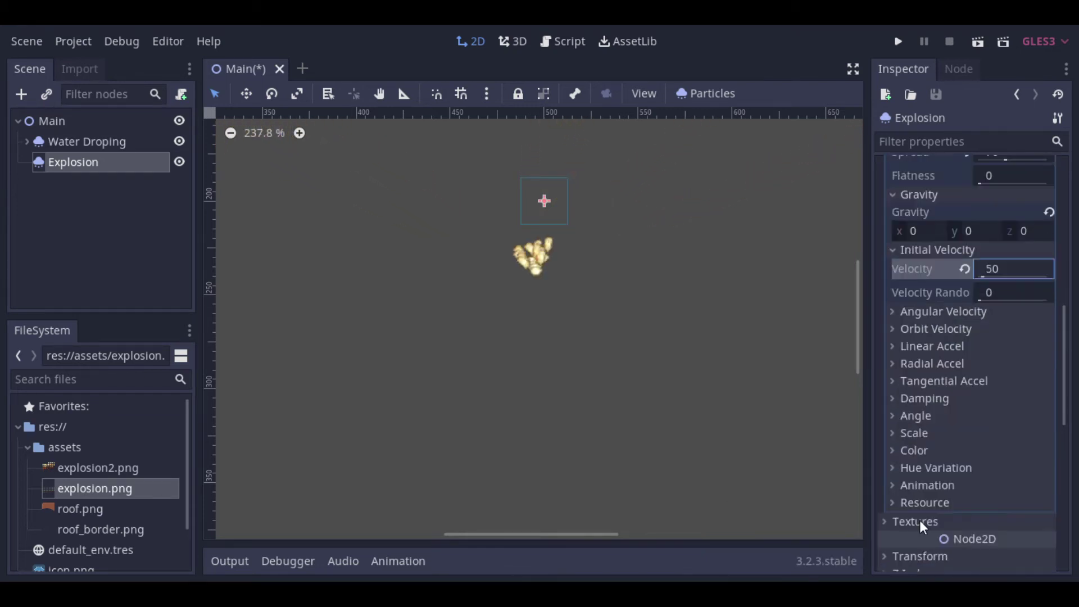
Step: Set the Explosion material's animation Speed to 5 and Speed Random to 0.4
left_click(927, 485)
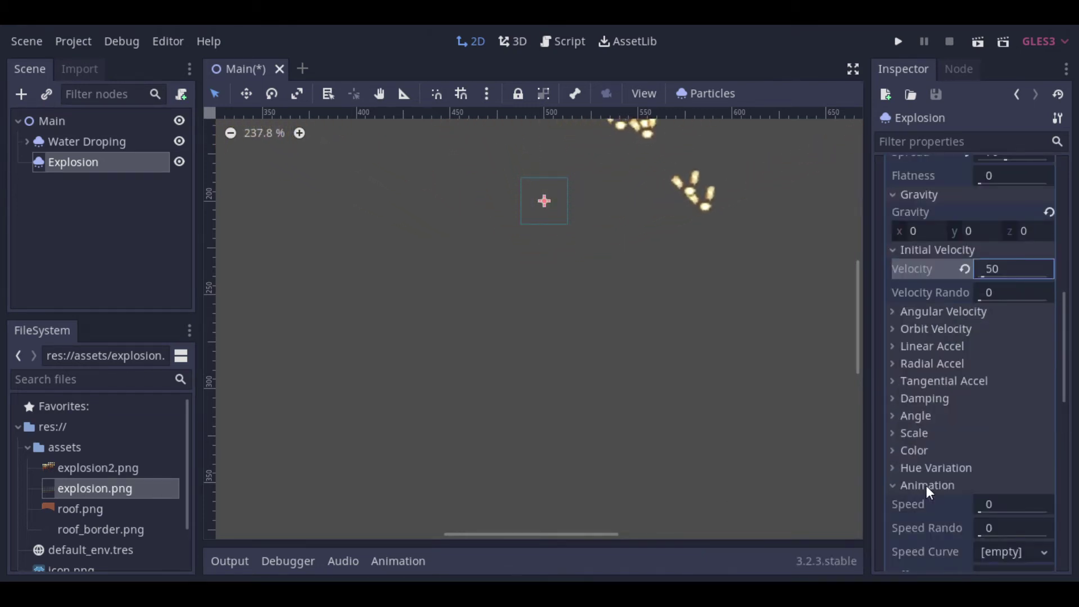
left_click(1004, 506)
type("5")
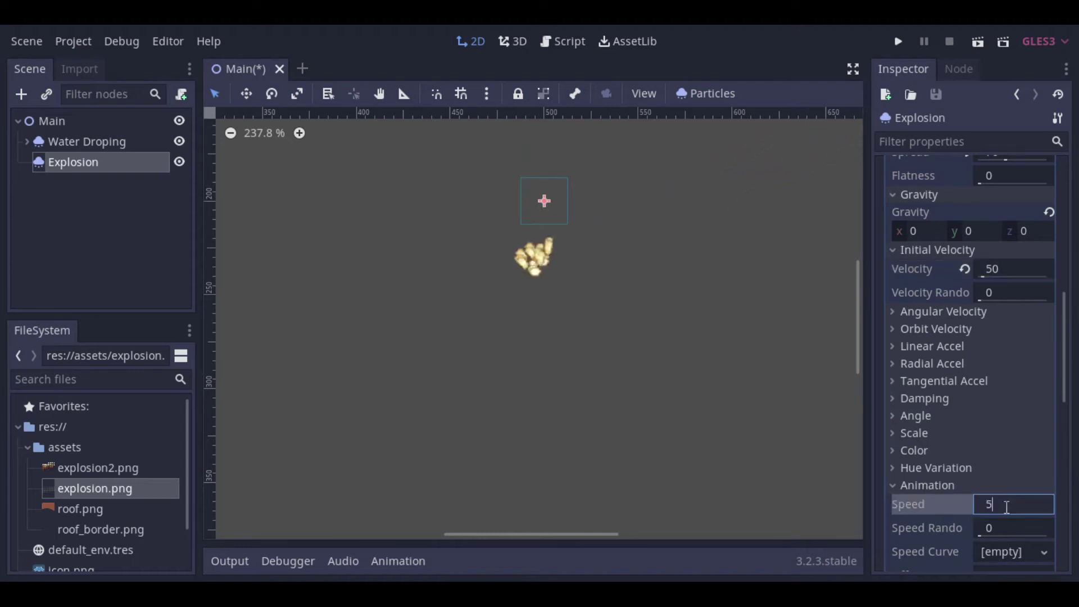
key("Return")
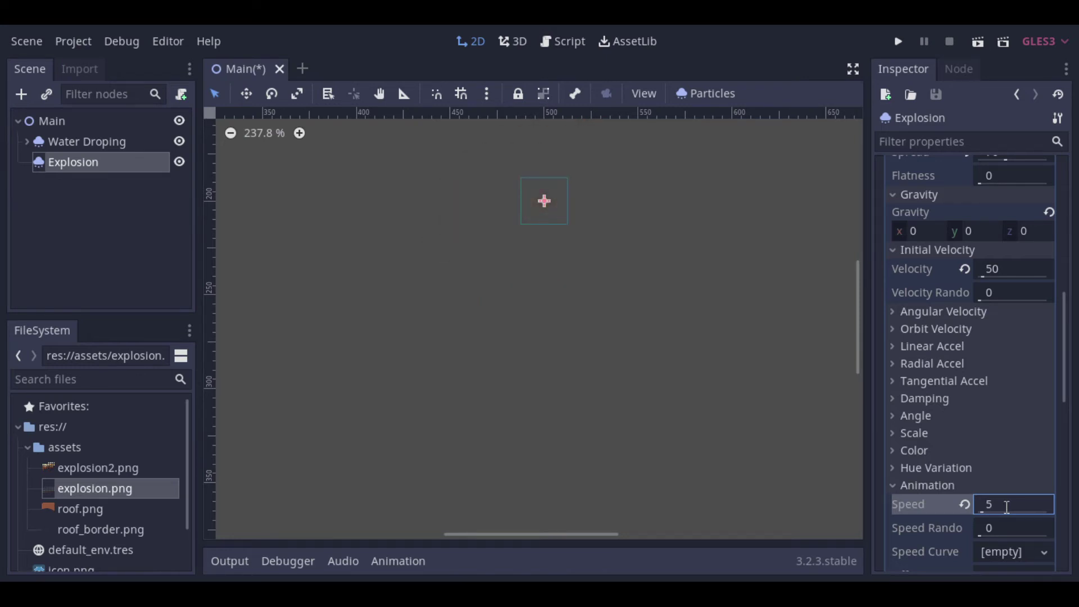
left_click(1007, 525)
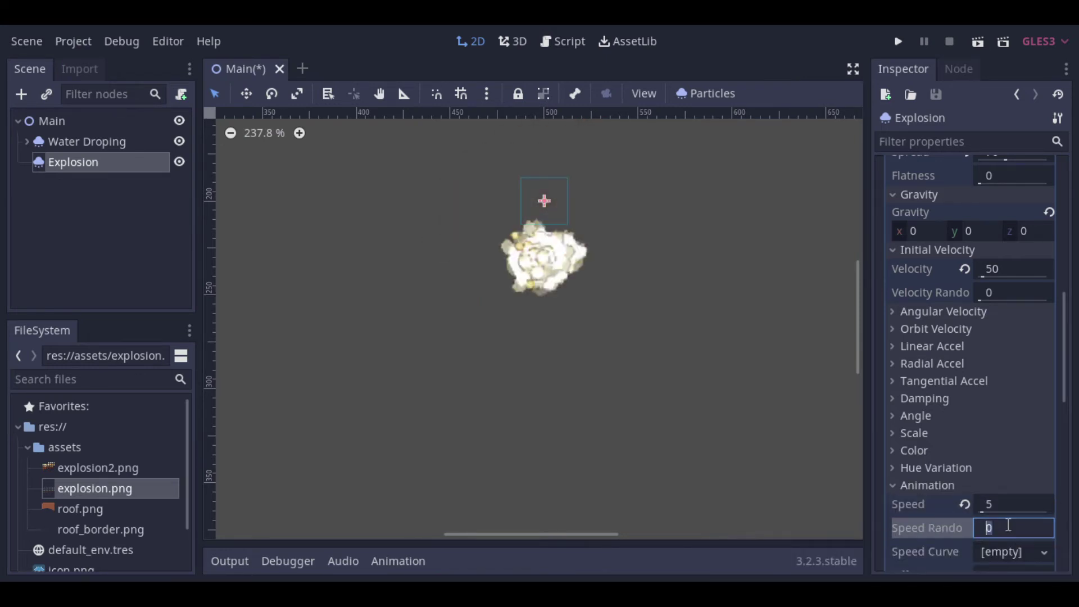
type(".4")
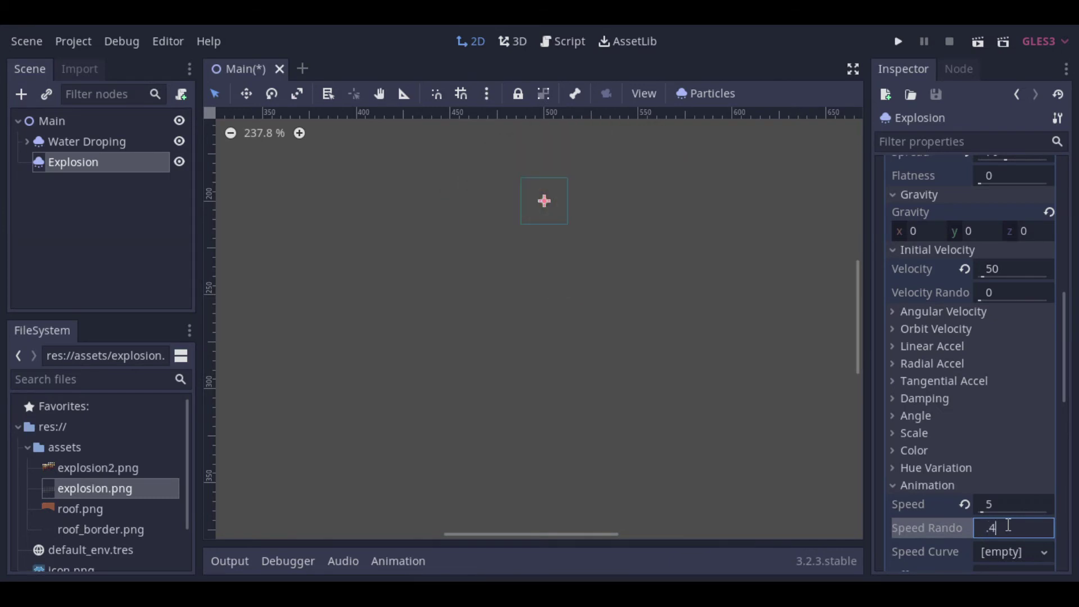
key("Return")
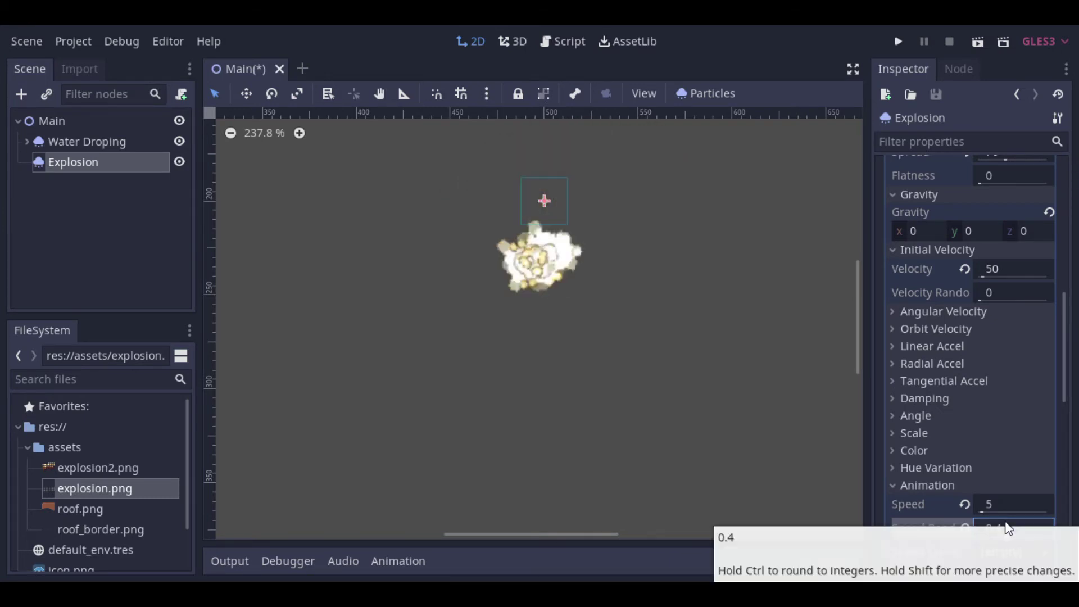
Step: Collapse the Animation, Direction, Gravity and Initial Velocity sections of the Explosion material
left_click(897, 485)
scroll(939, 362, "up", 4)
scroll(528, 151, "down", 1)
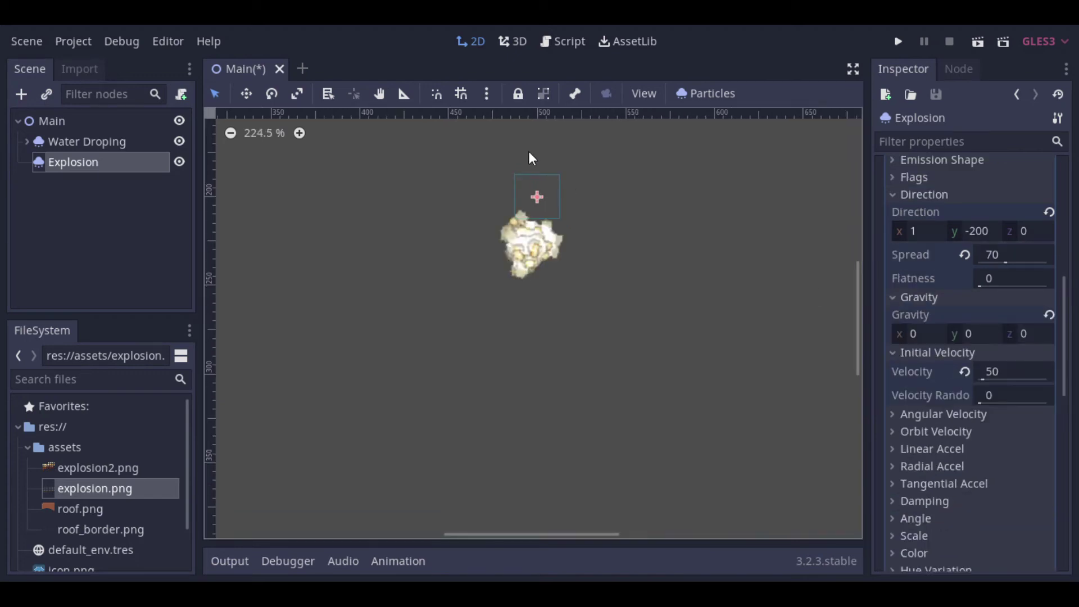
scroll(528, 151, "down", 2)
left_click_drag(859, 316, 861, 301)
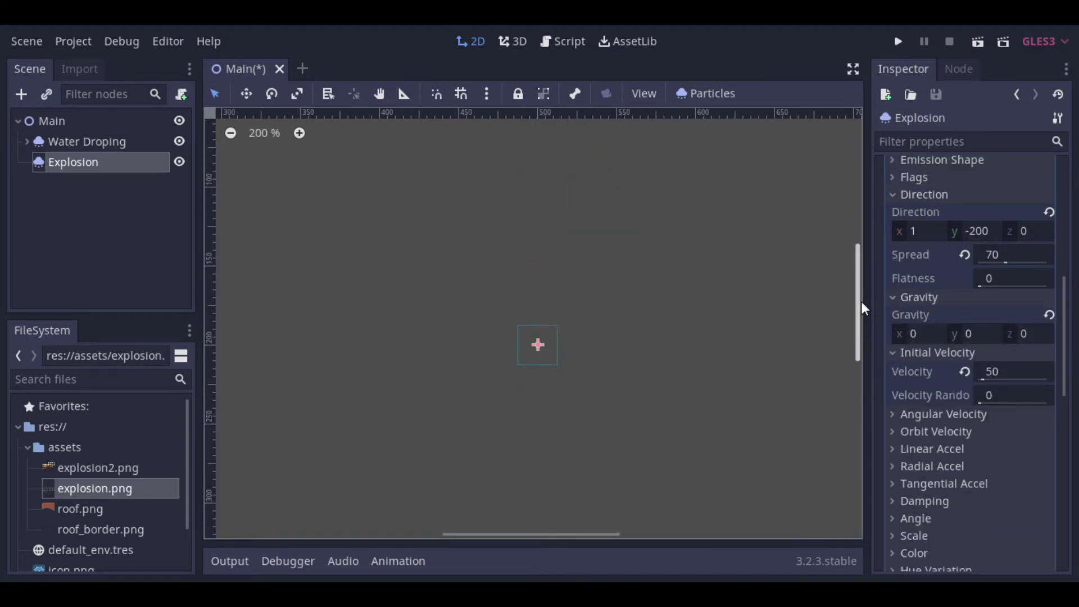
left_click(897, 198)
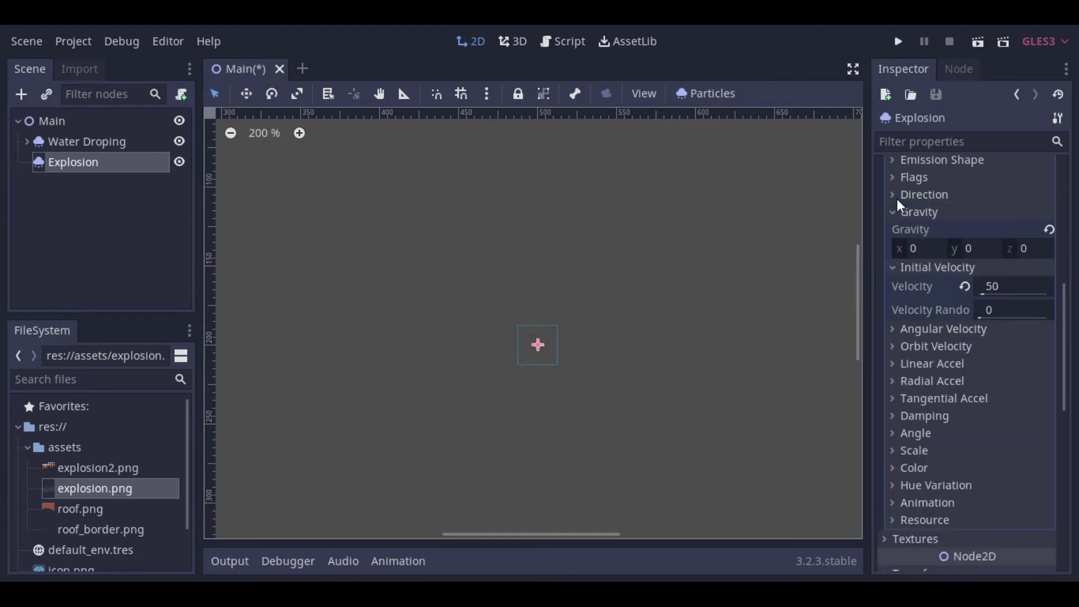
left_click(896, 211)
left_click(892, 230)
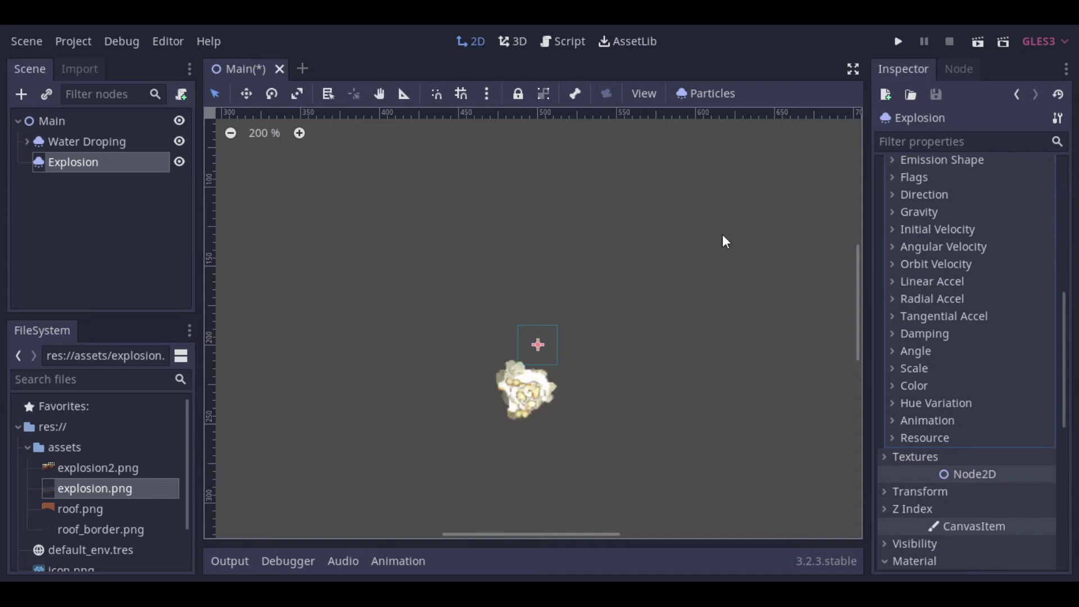
Step: Reselect the Explosion node, keeping its name unchanged, and scroll to its Material section
double_click(67, 163)
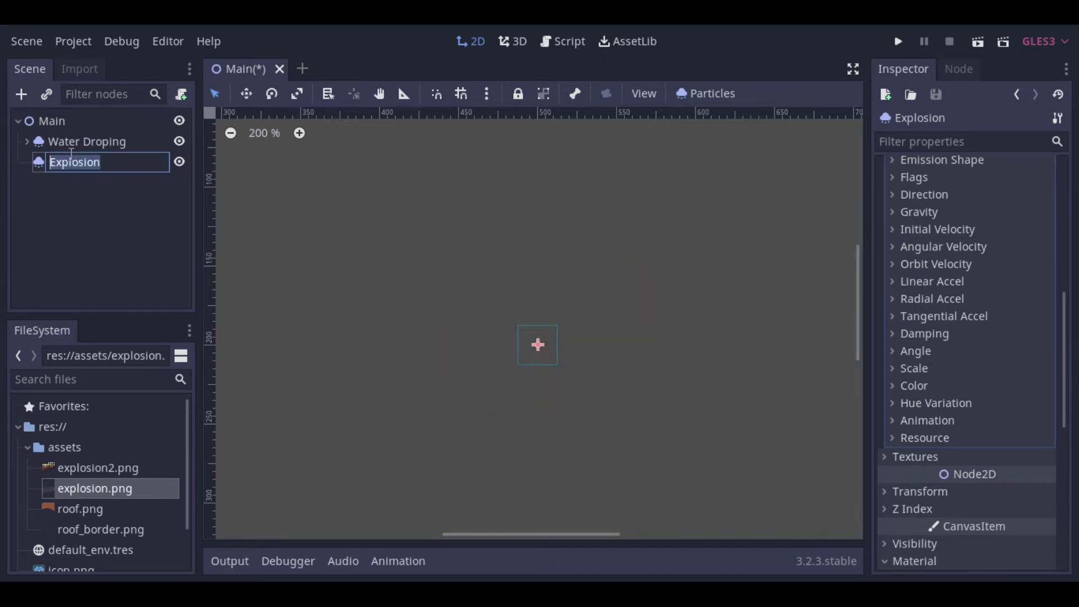
key("Return")
left_click(70, 164)
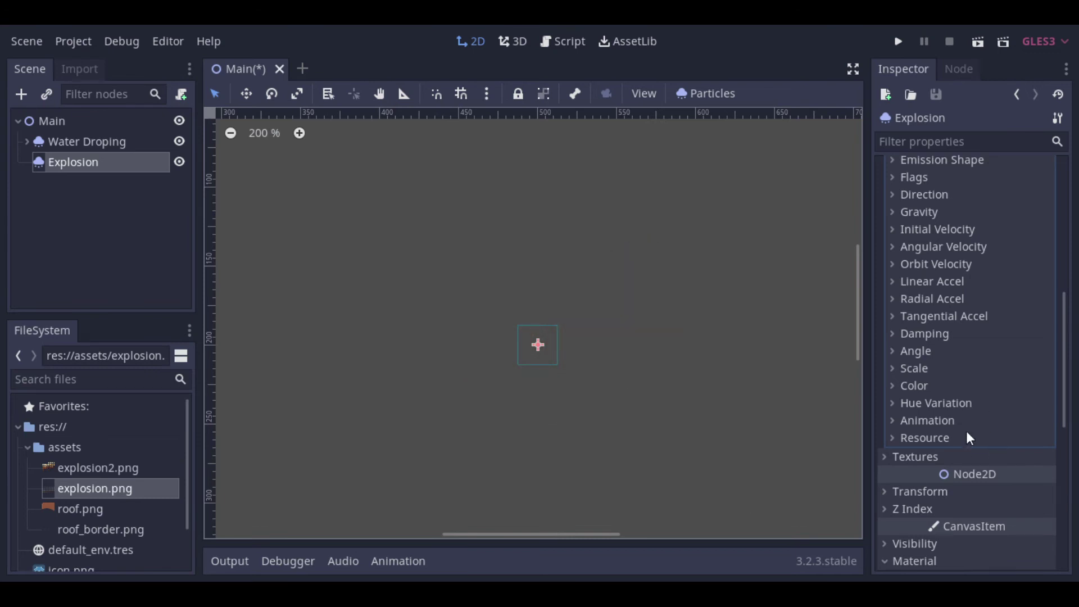
scroll(967, 430, "down", 4)
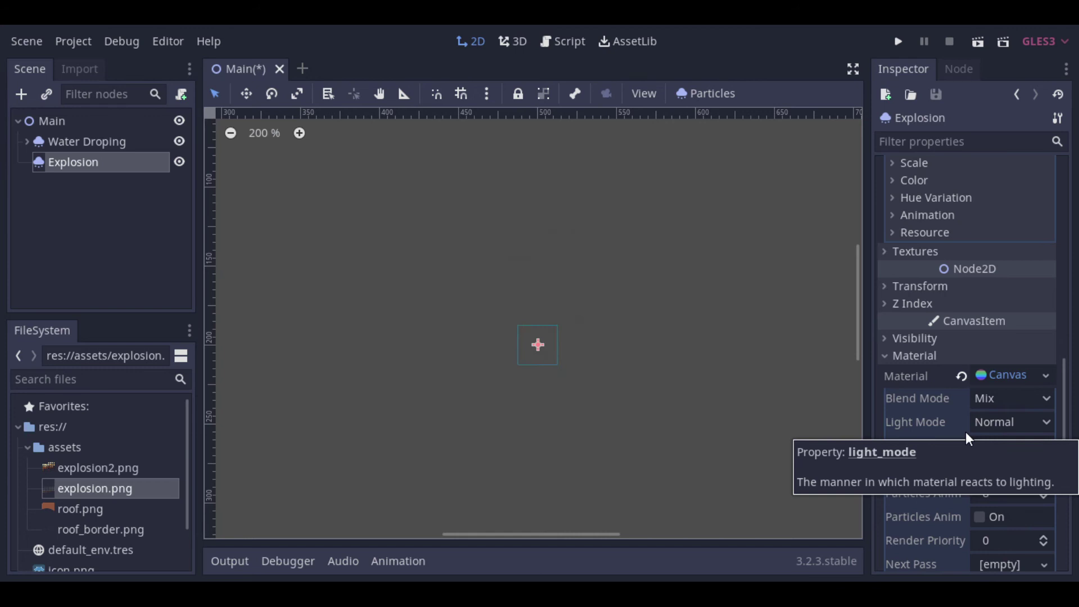
Step: Set the Explosion's Blend Mode to Add and enable Particles Anim Loop
left_click(1046, 397)
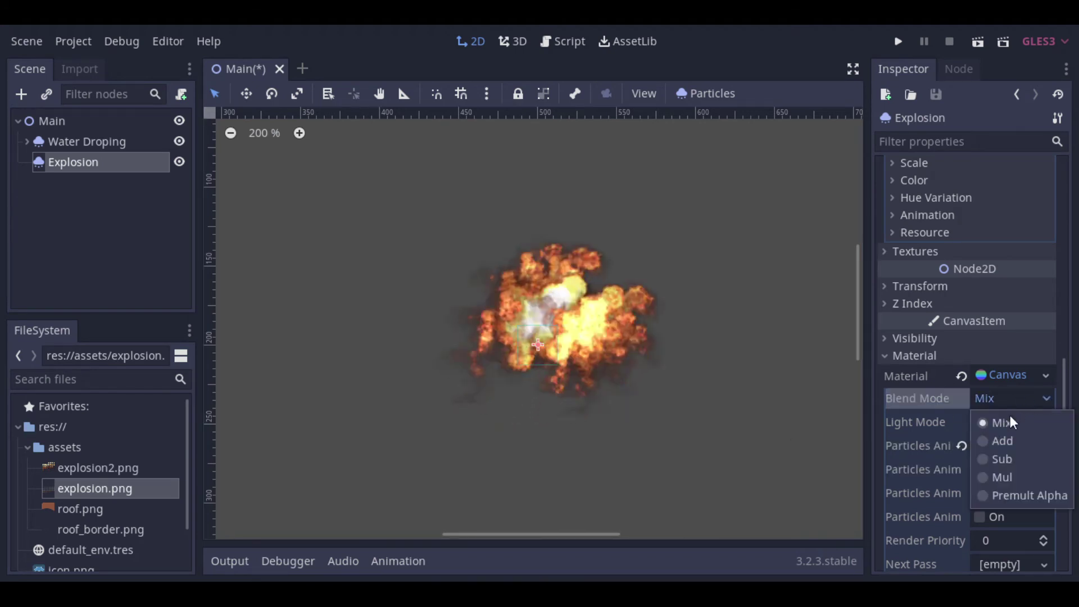
left_click(986, 442)
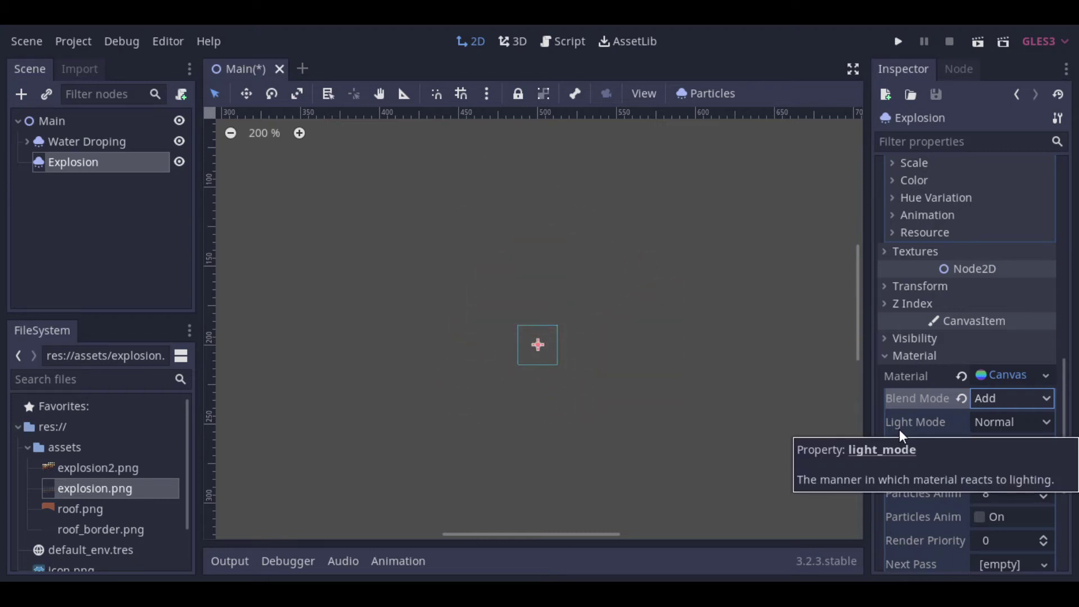
left_click(981, 445)
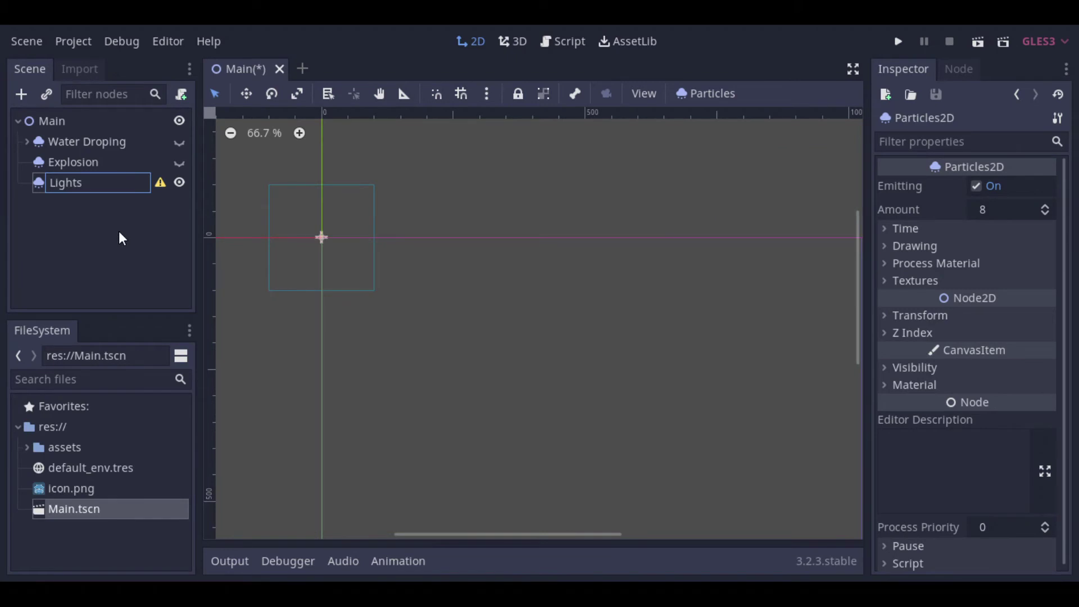
Step: Finish naming the Lights node and set its Amount to 30
left_click(119, 231)
left_click(87, 184)
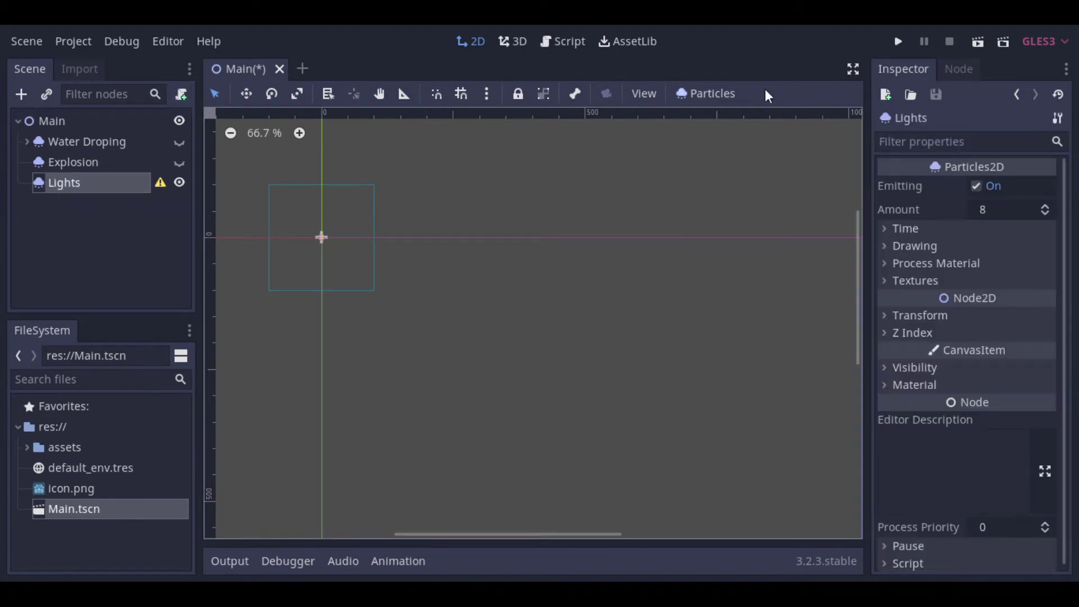
left_click(1002, 208)
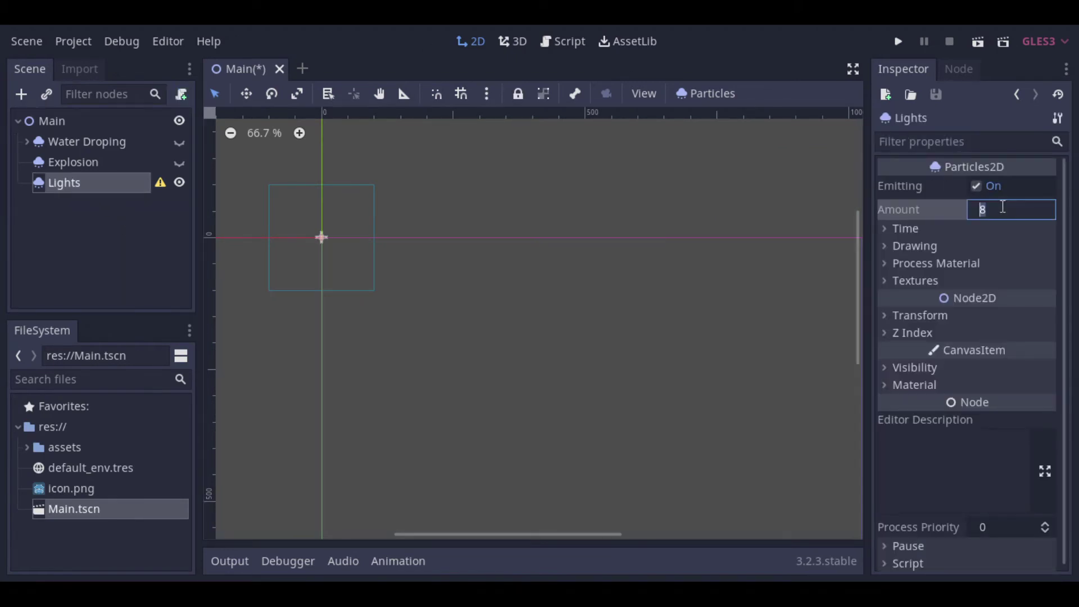
type("30")
key("Return")
Step: Create a new ParticlesMaterial as Lights' Process Material
left_click(962, 264)
left_click(986, 281)
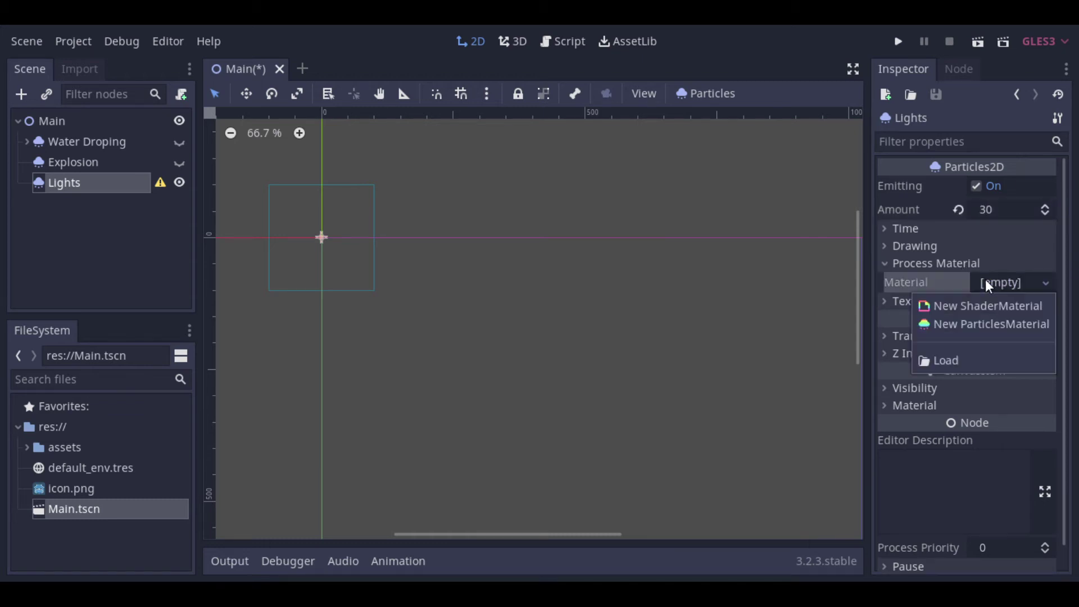
left_click(970, 322)
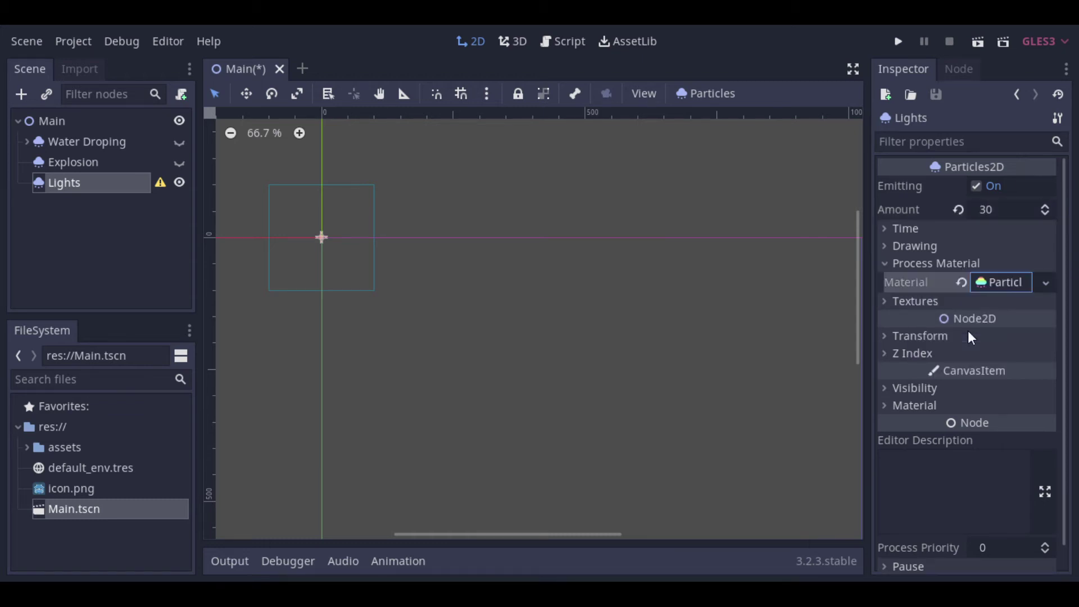
left_click(1000, 282)
Step: Set the emission shape to Box with extents x 100 and y 100
left_click(900, 386)
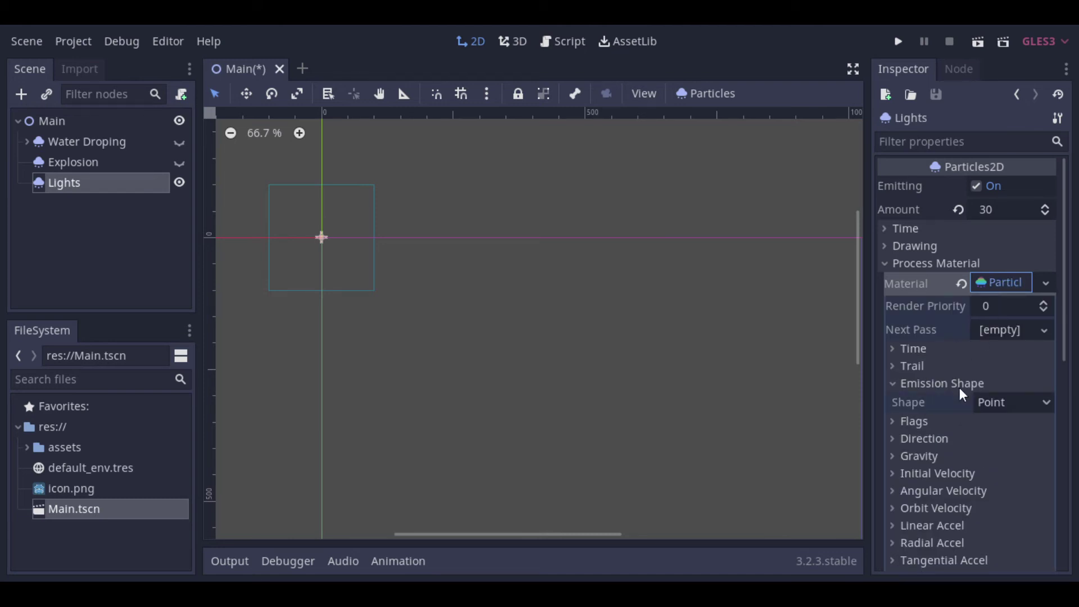
left_click(1024, 402)
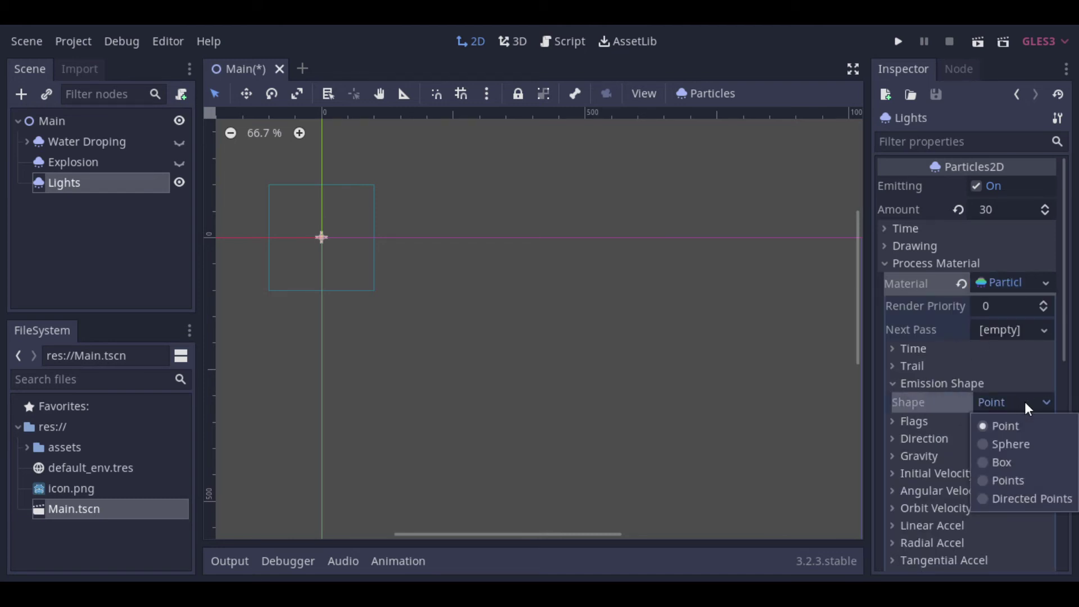
left_click(988, 462)
left_click(928, 444)
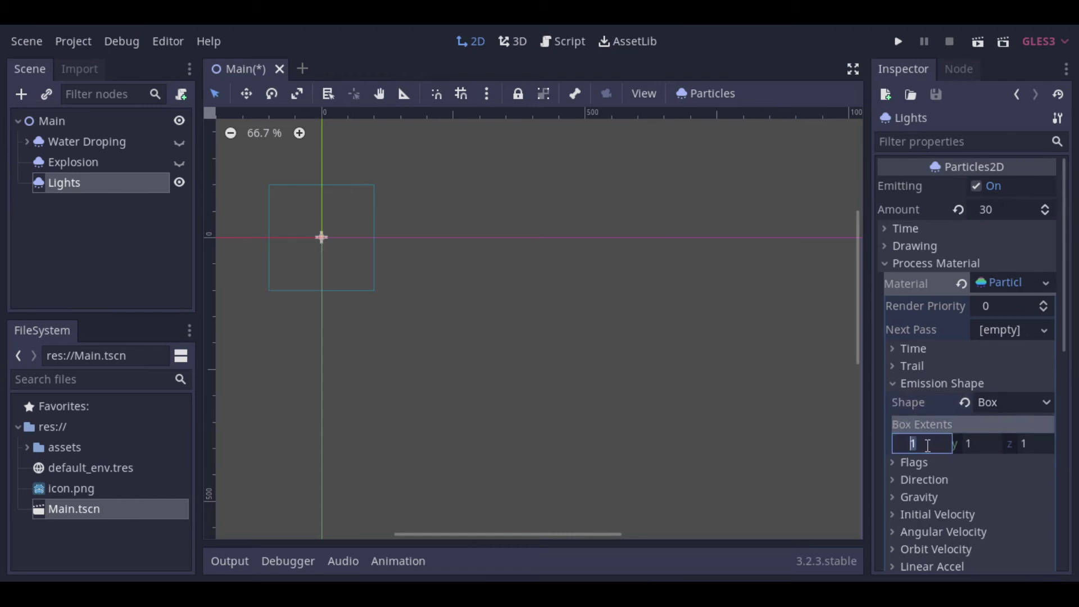
type("100")
key("Tab")
type("1")
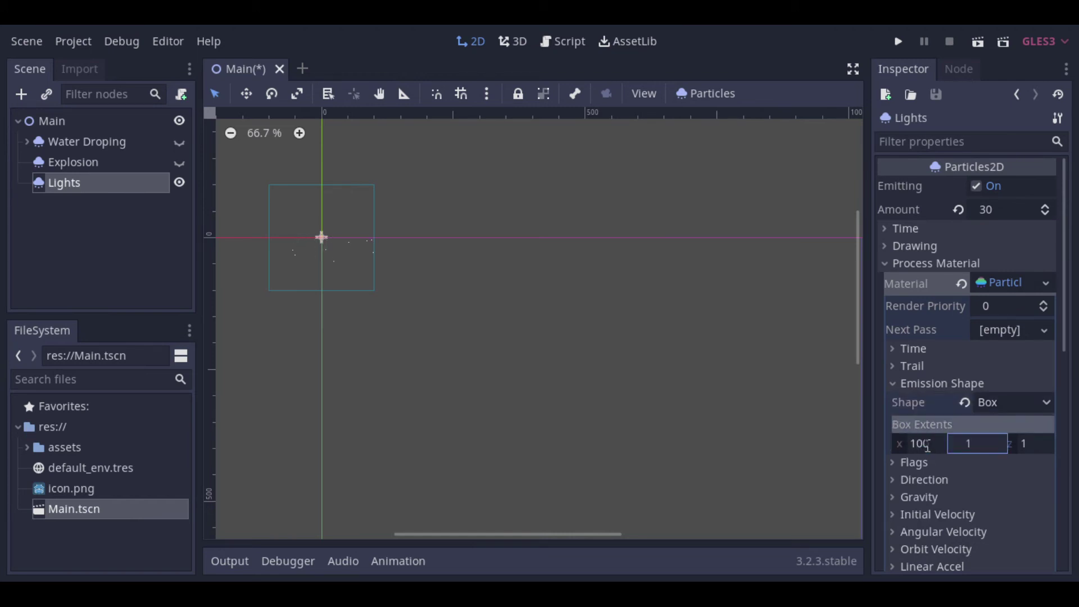
type("00")
key("Tab")
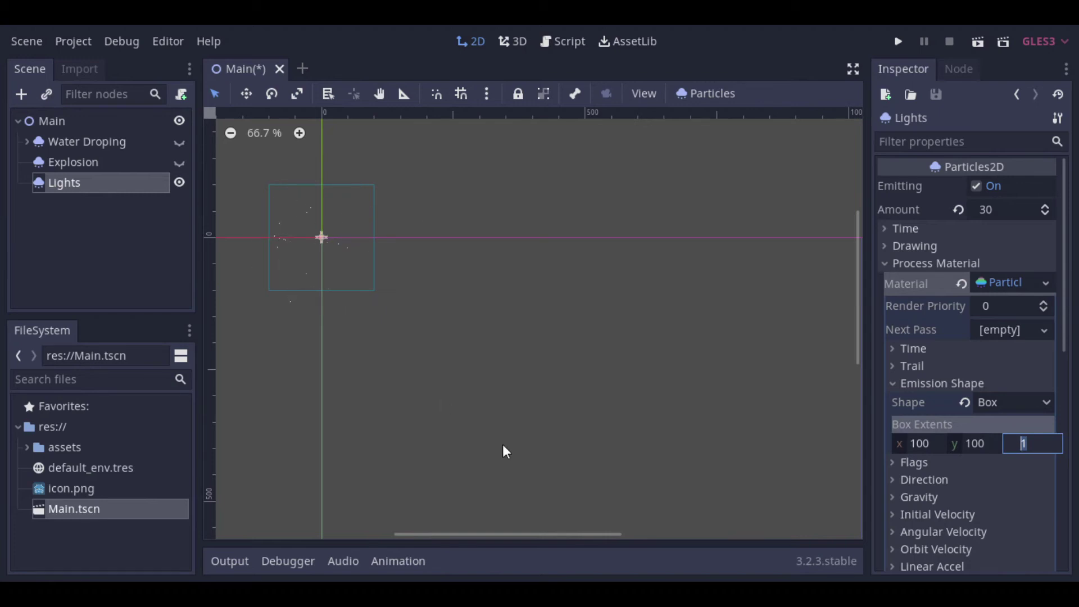
Step: Set the Lights material's gravity y to 0 so particles stop falling
left_click_drag(525, 541, 482, 540)
scroll(461, 288, "up", 3)
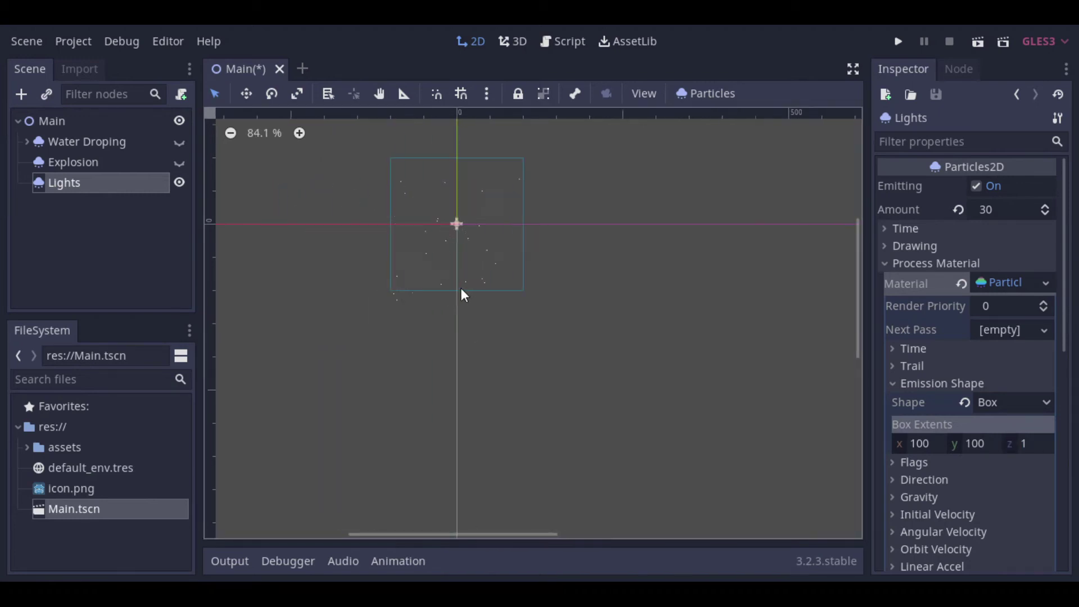
scroll(436, 164, "up", 1)
left_click_drag(860, 279, 858, 261)
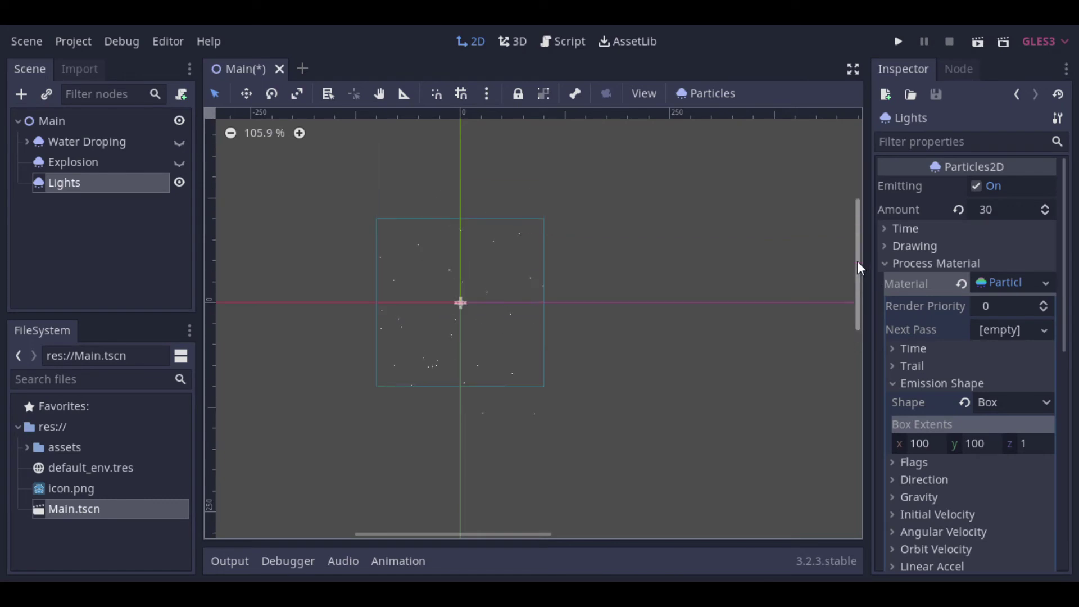
scroll(488, 241, "up", 2)
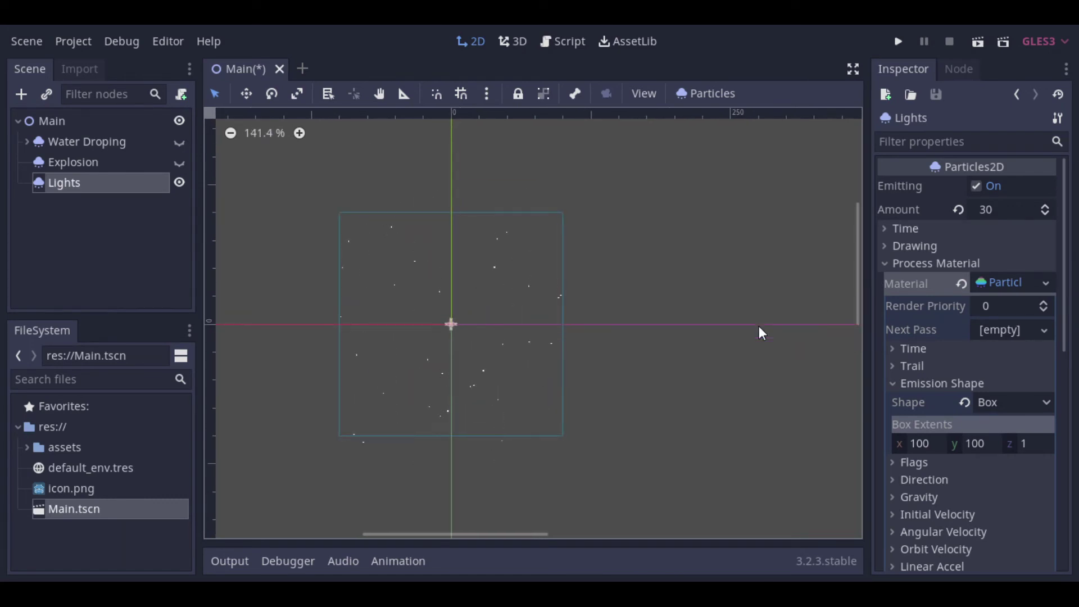
left_click(894, 389)
left_click(893, 436)
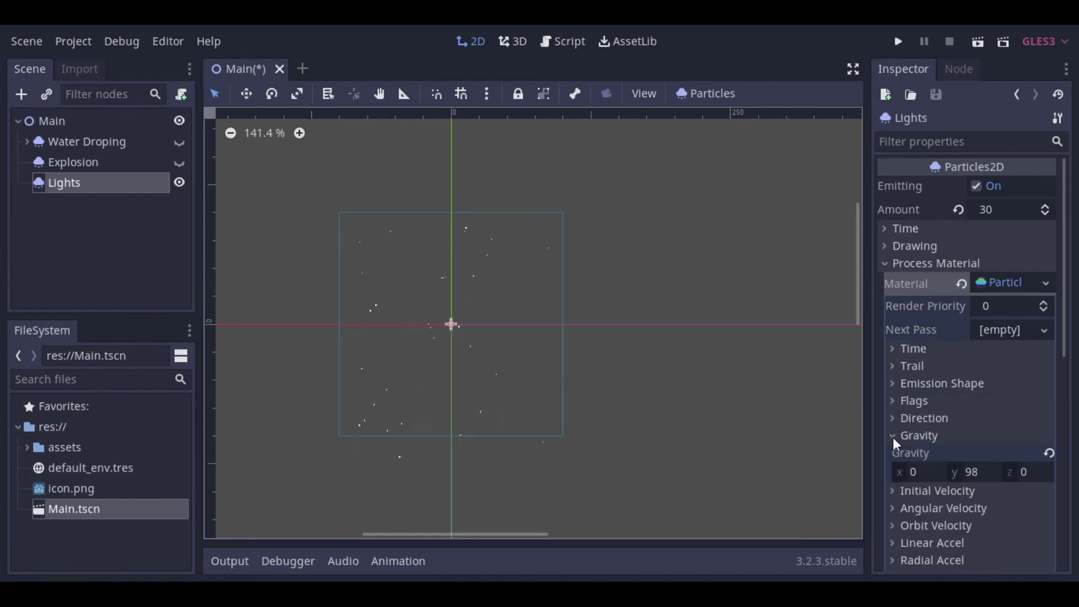
left_click(981, 473)
type("0")
key("Return")
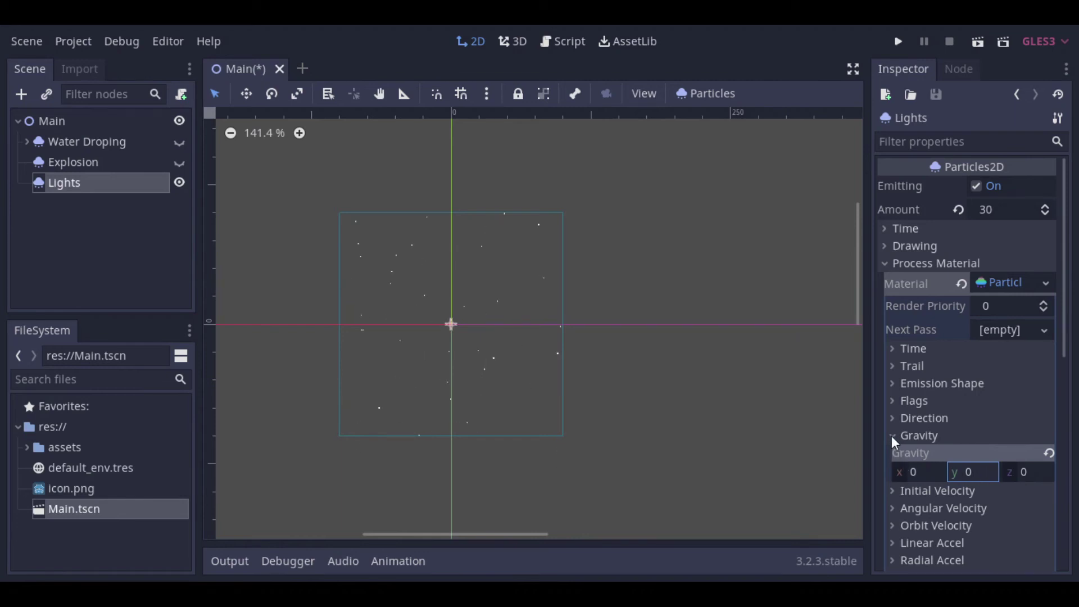
Step: Collapse the Gravity section and expand the Scale section
scroll(343, 325, "up", 1)
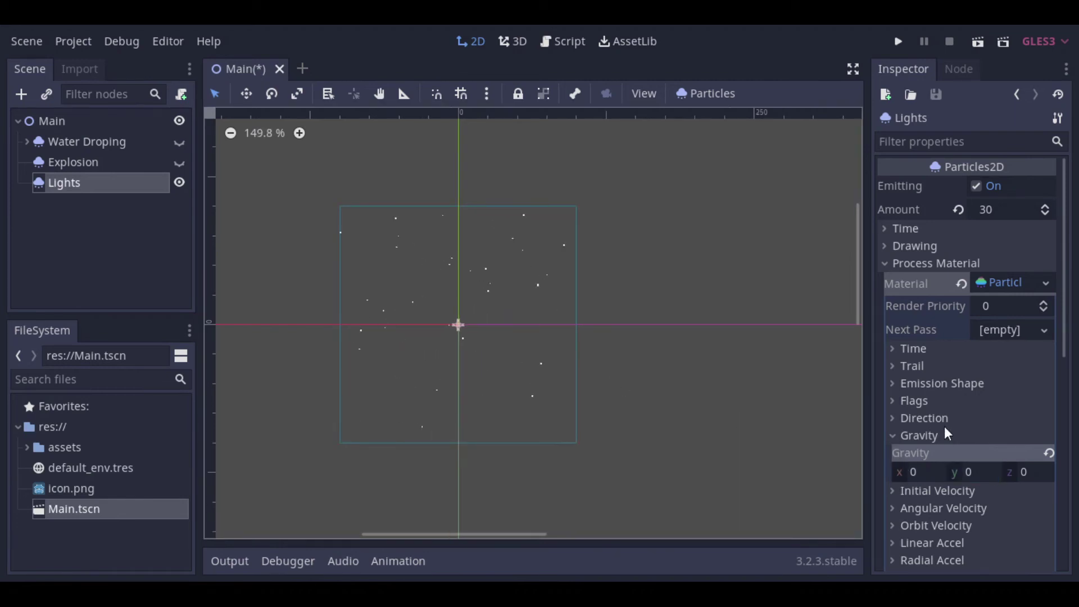
left_click(897, 436)
scroll(905, 461, "down", 5)
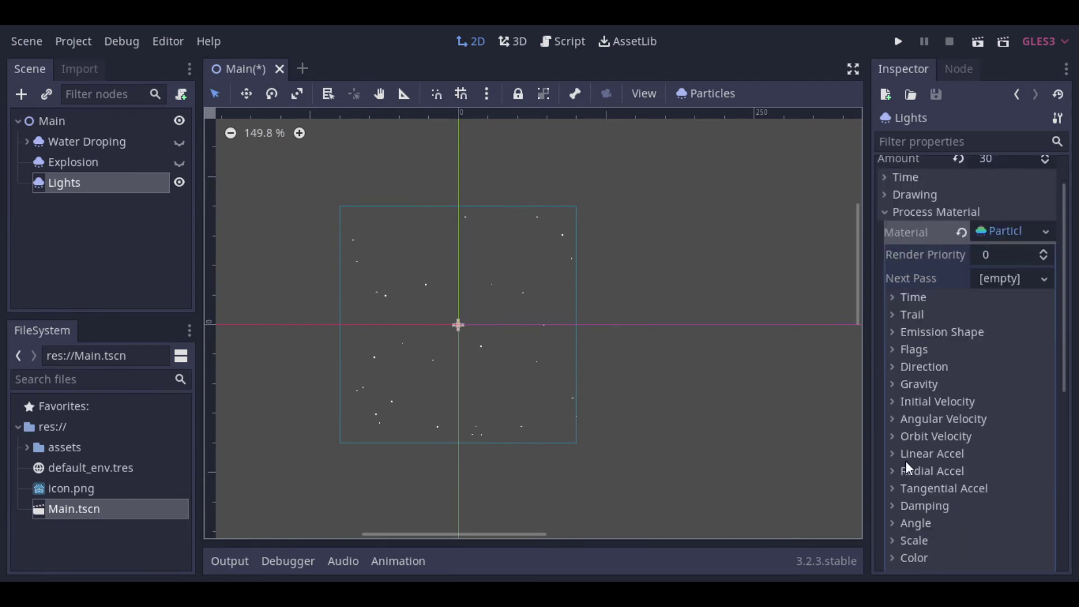
left_click(891, 437)
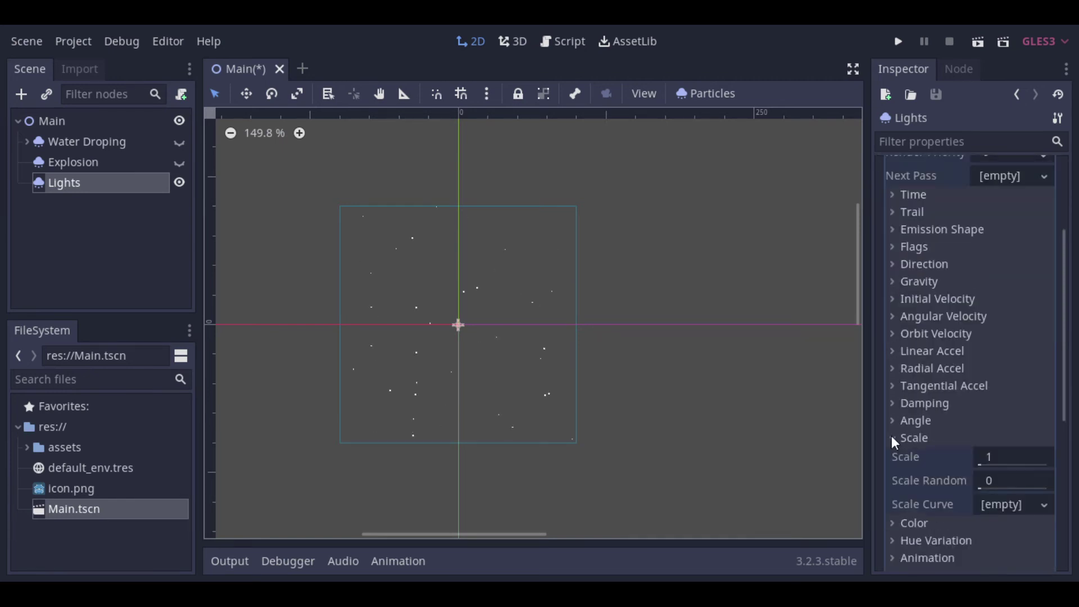
Step: Set particle Scale to 3 and add a new scale curve starting near 0.5
left_click(1023, 457)
type("3")
key("Return")
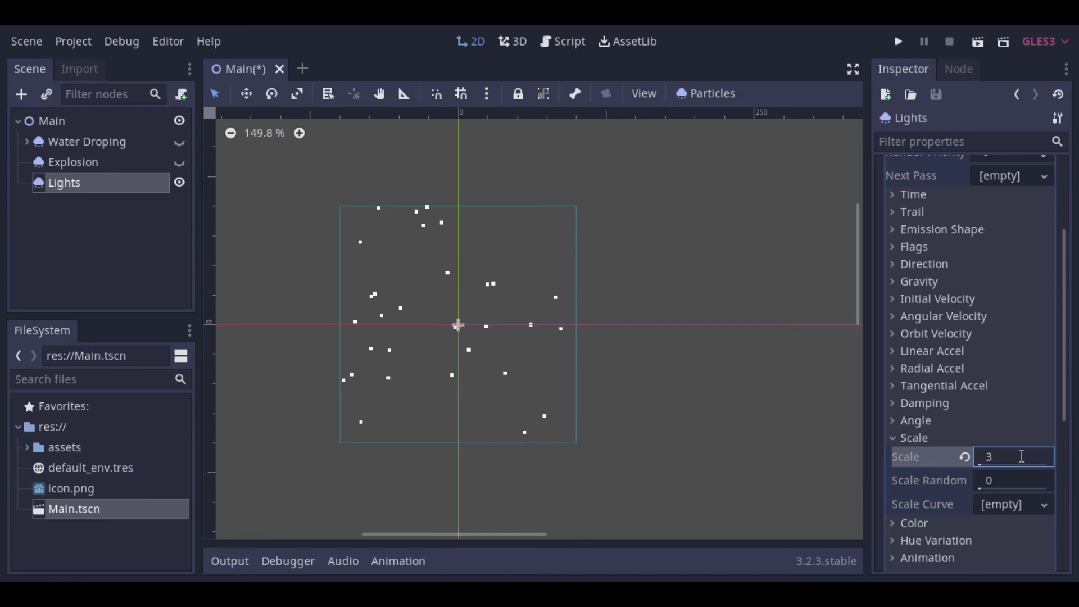
left_click(1000, 507)
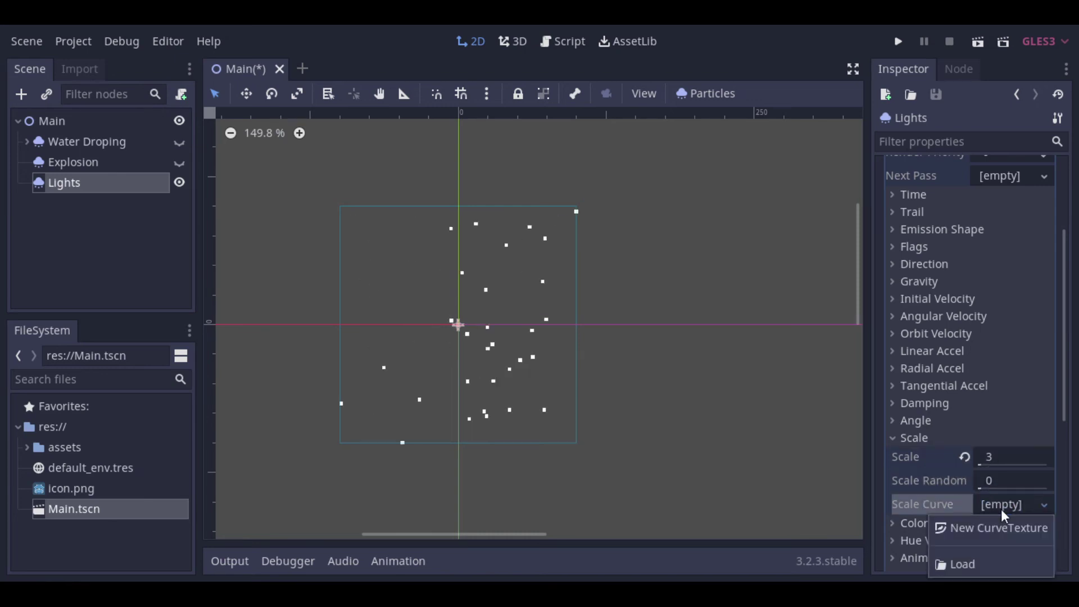
left_click(964, 530)
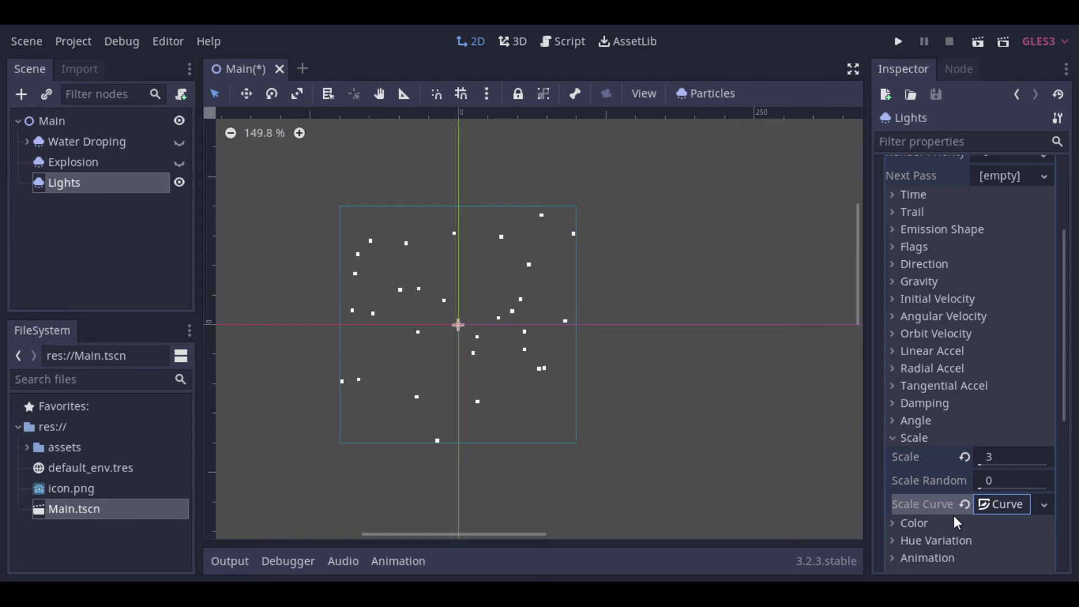
left_click(1004, 506)
scroll(952, 522, "down", 4)
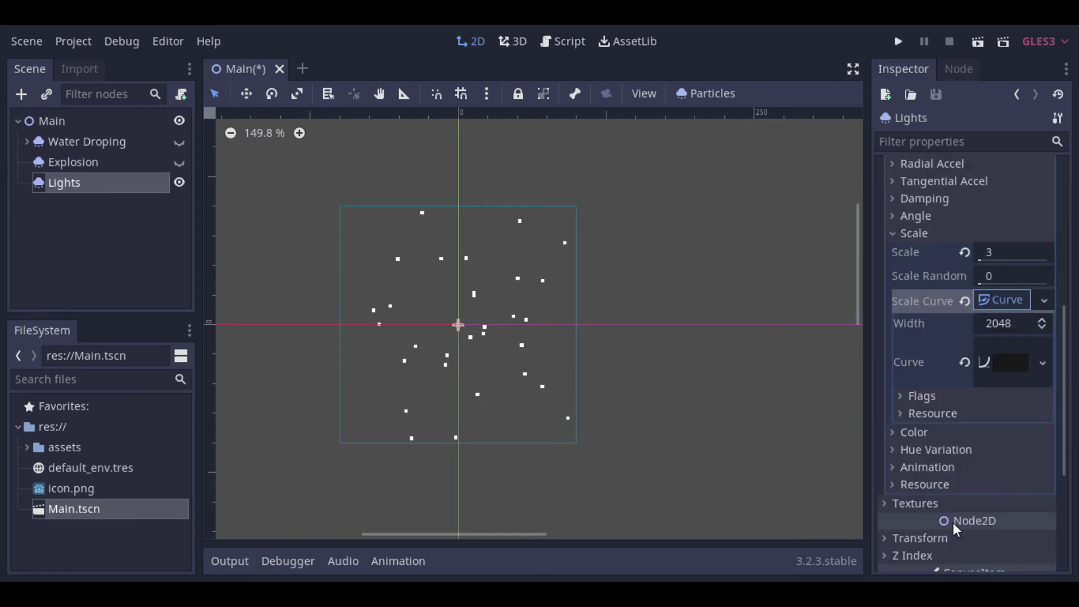
left_click(1001, 363)
left_click_drag(911, 406, 911, 454)
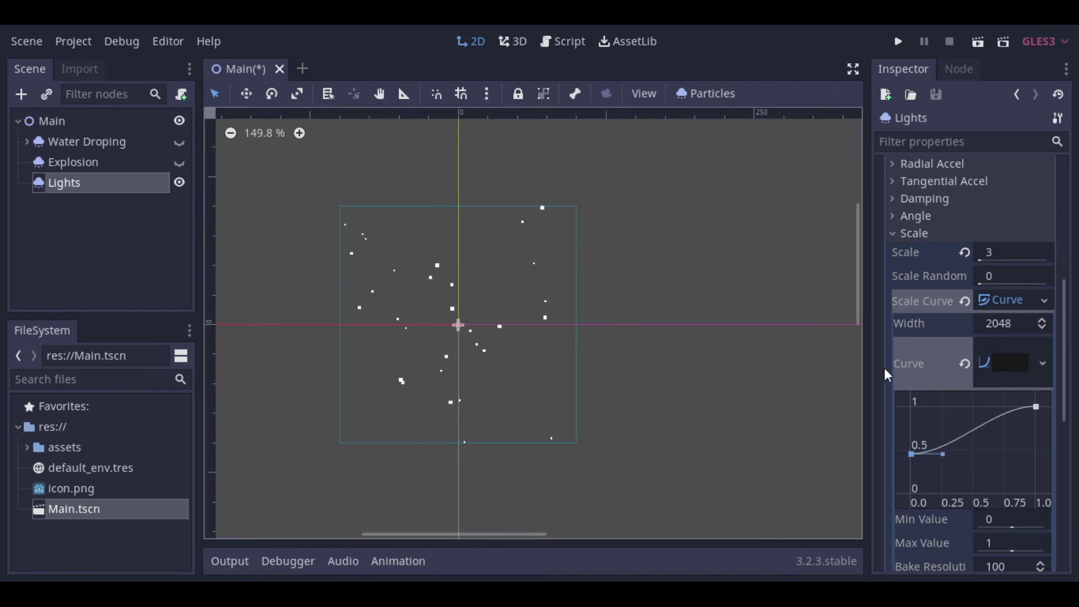
Step: Give the Color Ramp a new GradientTexture holding a new Gradient
left_click(892, 231)
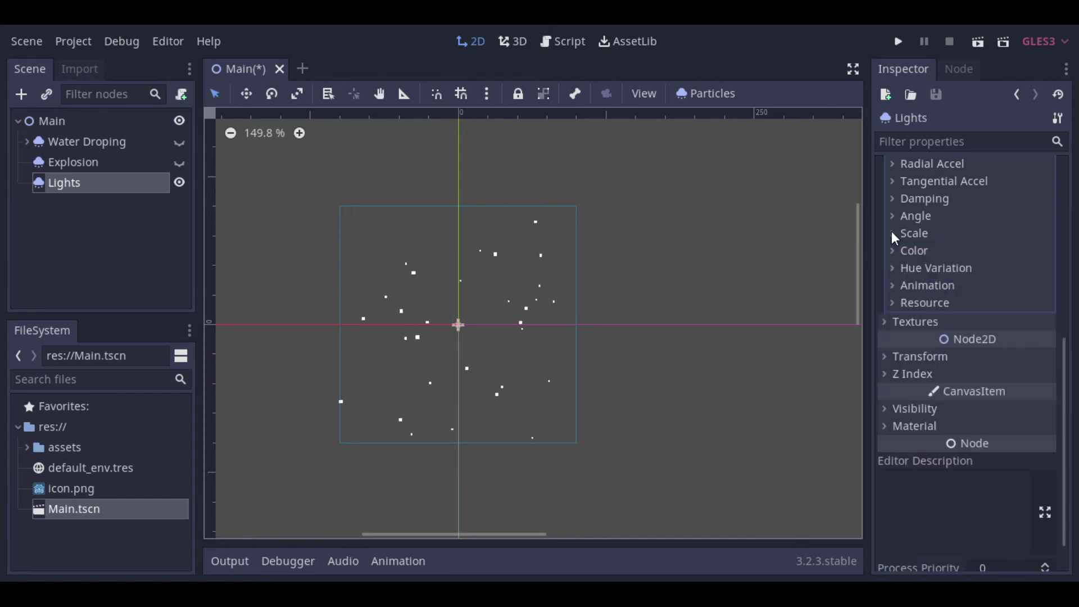
left_click(894, 254)
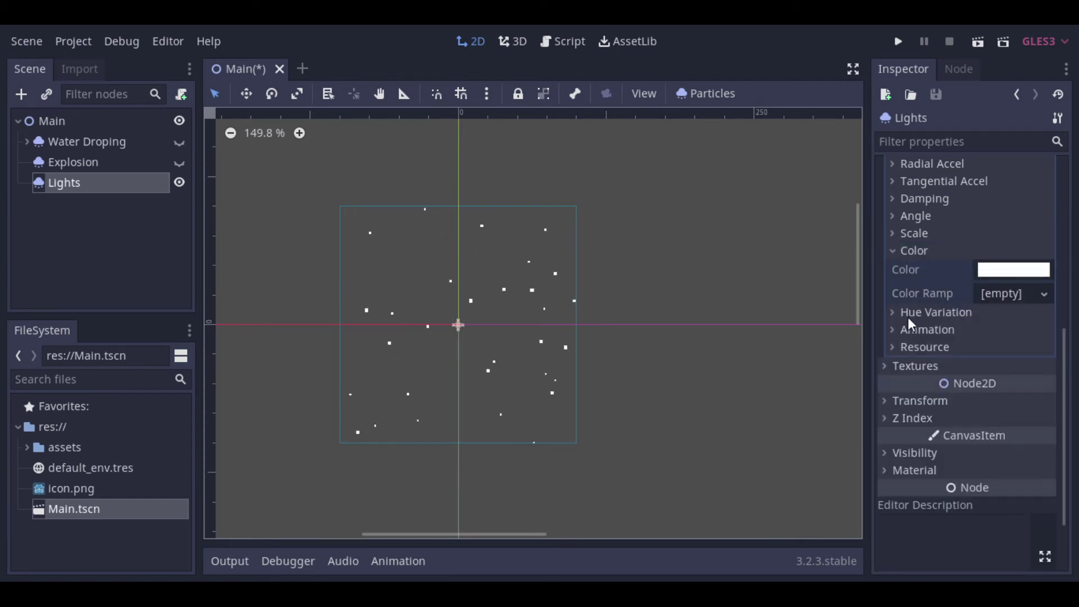
left_click(1006, 294)
left_click(978, 322)
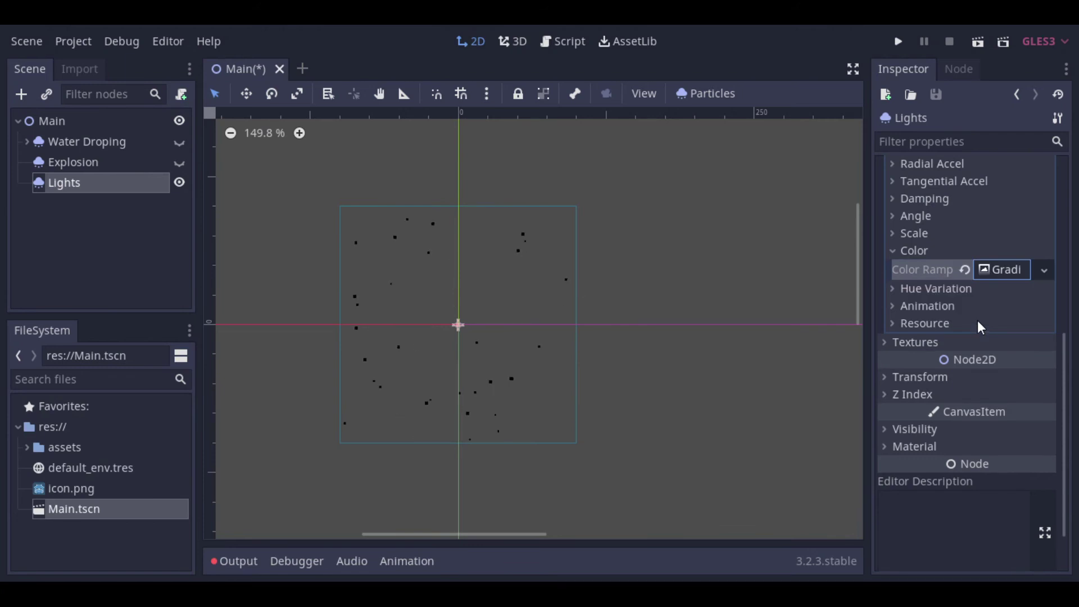
left_click(1007, 270)
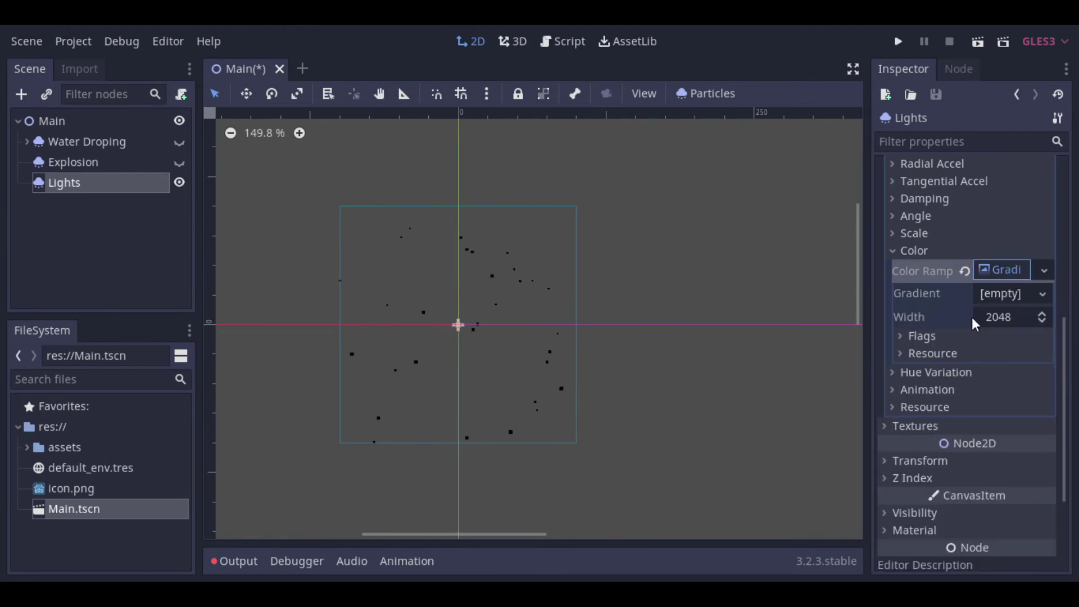
left_click(1010, 293)
left_click(1000, 315)
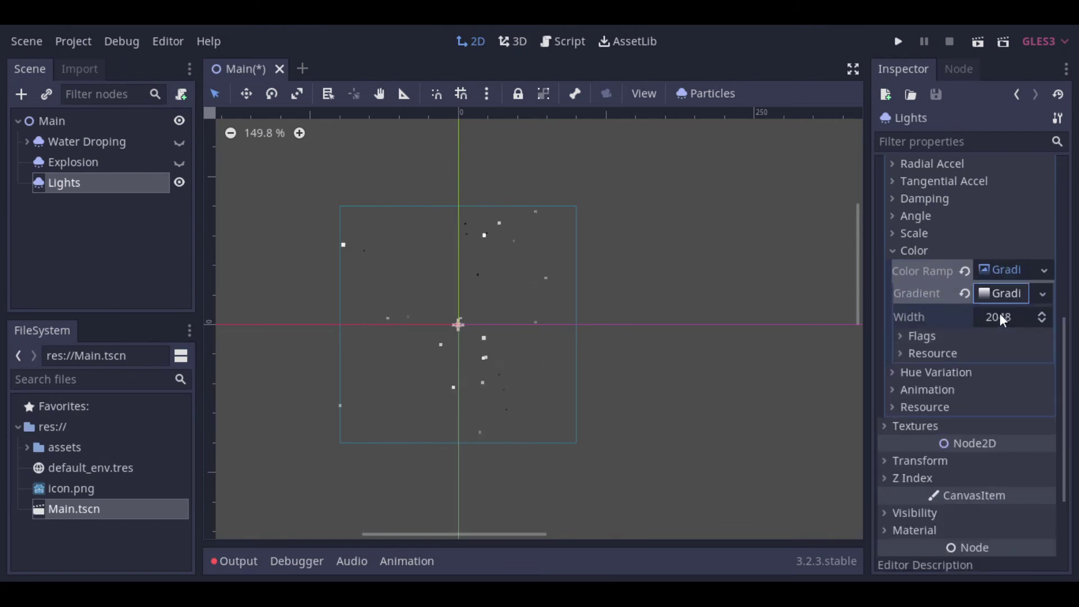
left_click(1001, 294)
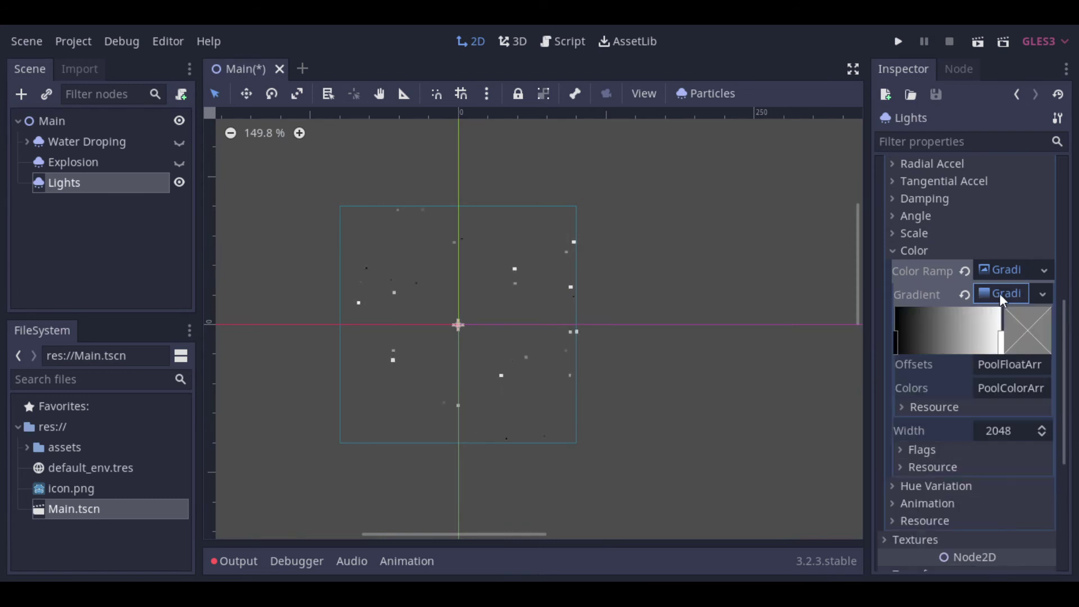
Step: Color the gradient's starting stop red (eb1616)
double_click(896, 339)
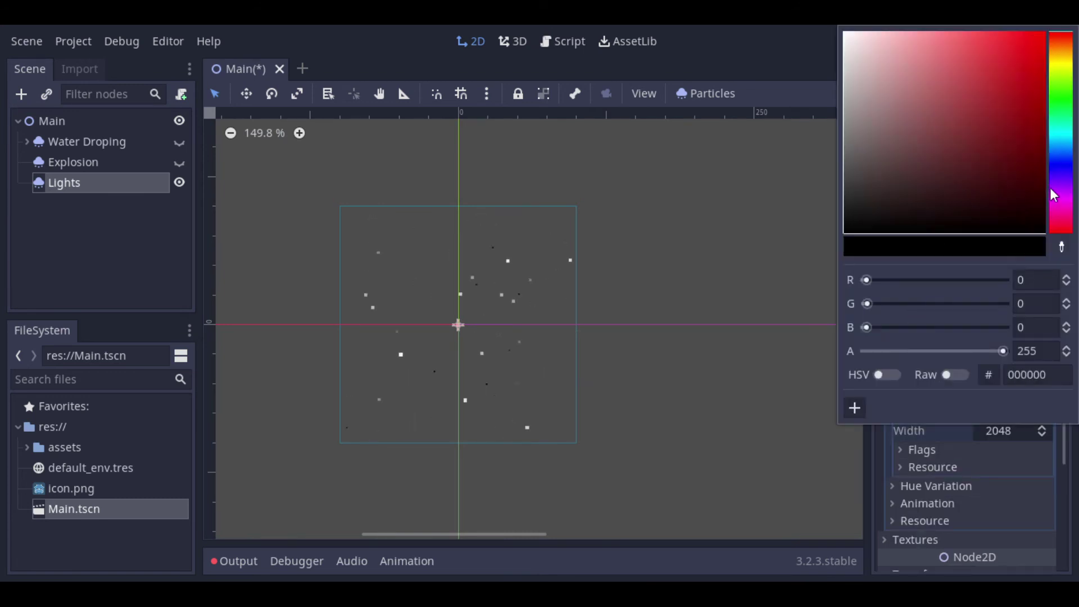
left_click_drag(1031, 107, 1035, 47)
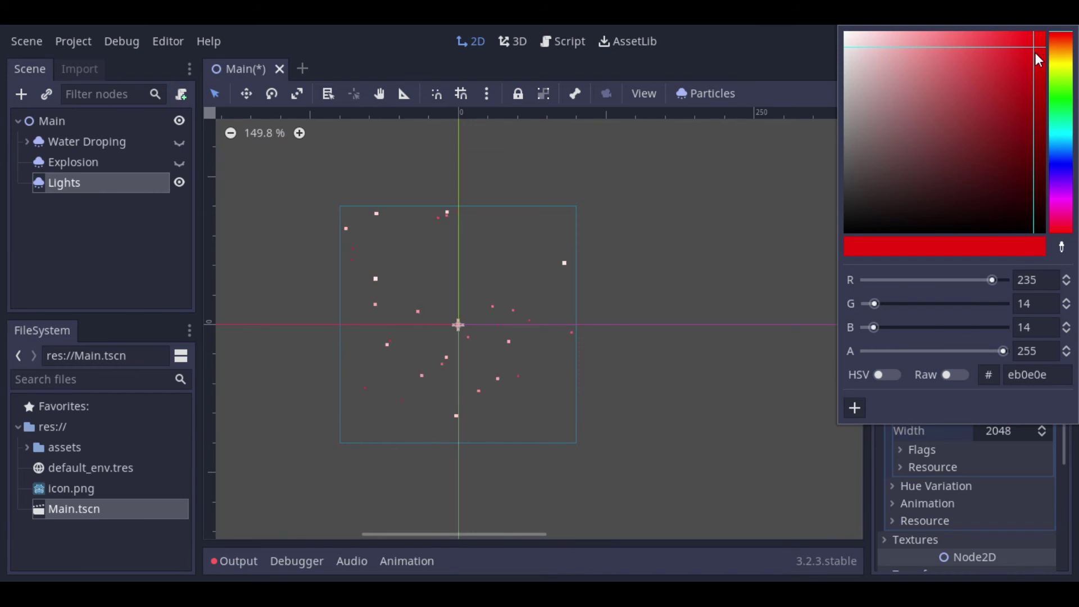
left_click(1027, 47)
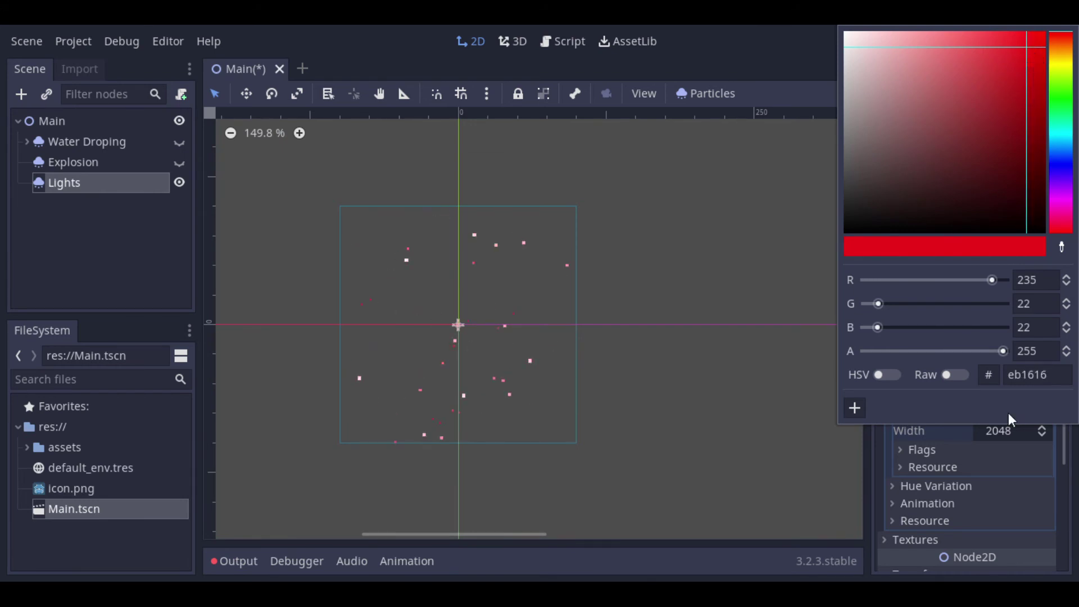
left_click(967, 431)
mouse_move(901, 342)
left_mouse_down()
mouse_move(930, 343)
mouse_move(896, 343)
left_mouse_up()
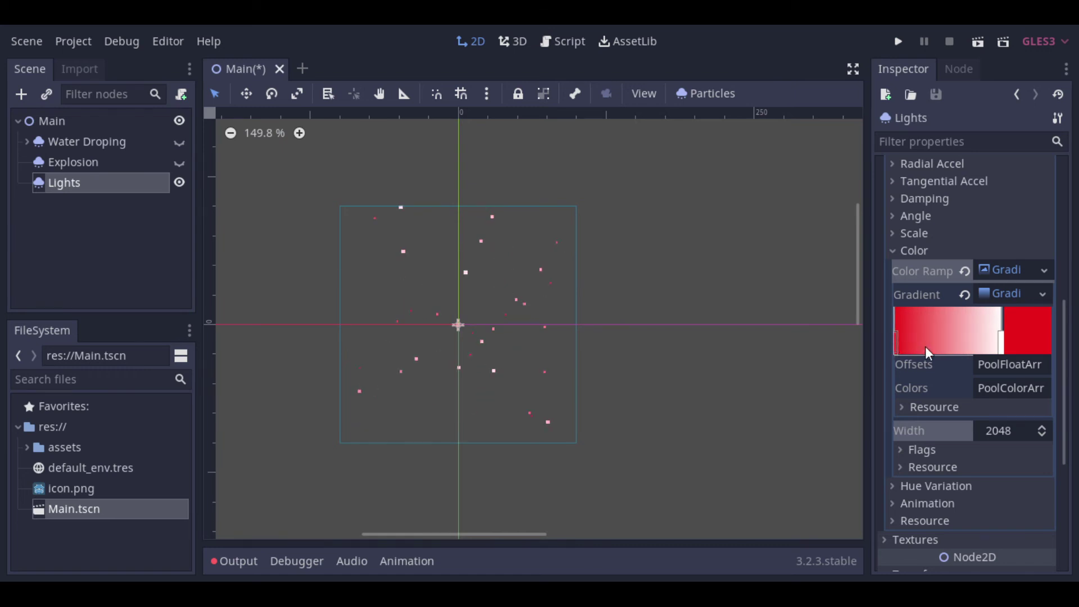
Step: Make the next gradient stop a bright, saturated green
double_click(915, 342)
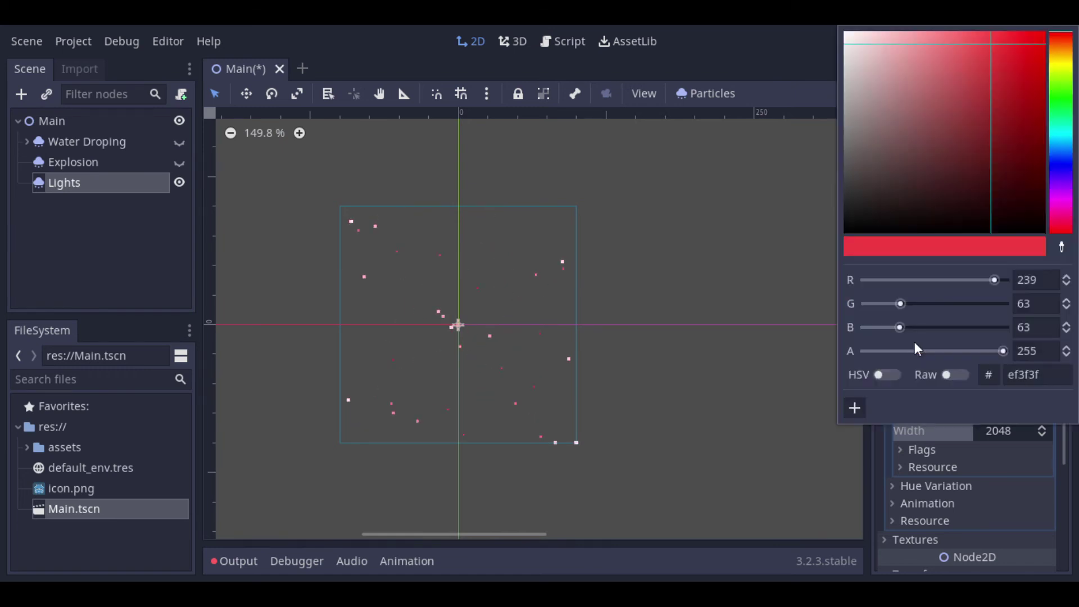
left_click(1062, 102)
left_click_drag(997, 42, 1001, 42)
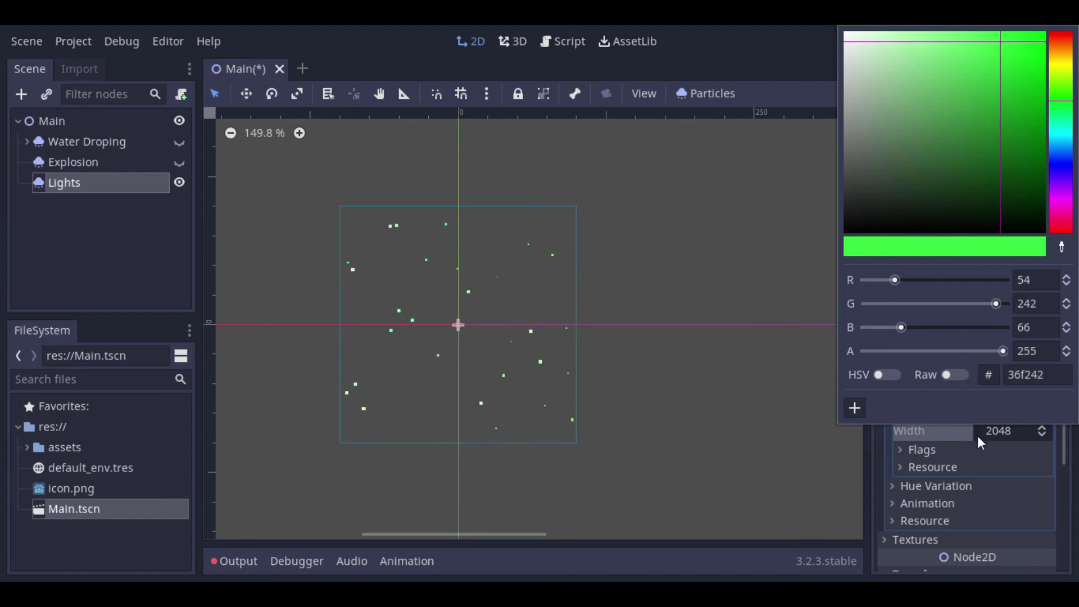
left_click(960, 439)
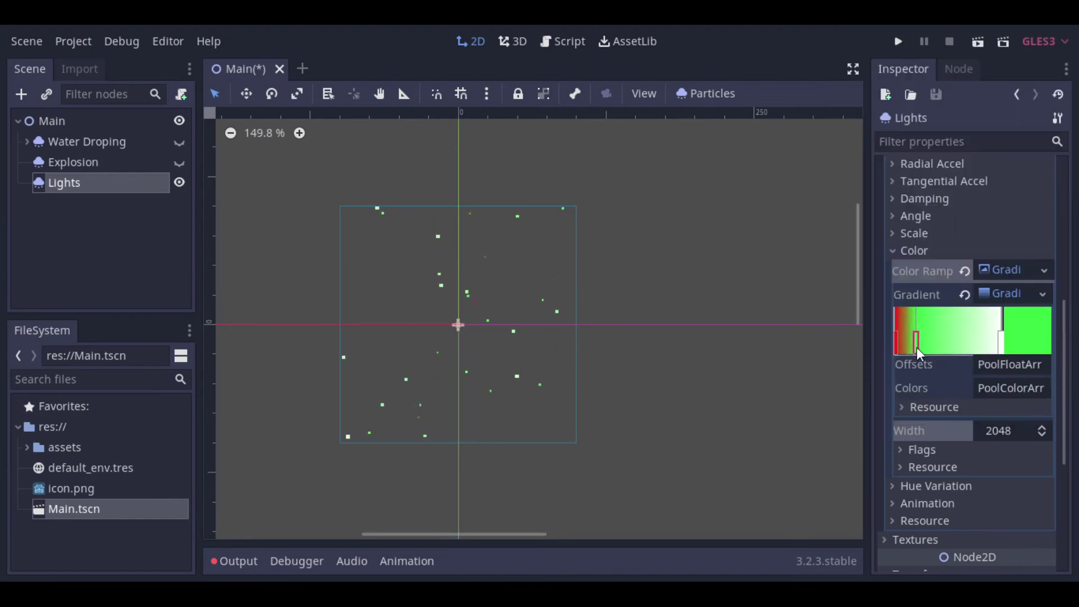
left_click_drag(916, 347, 915, 347)
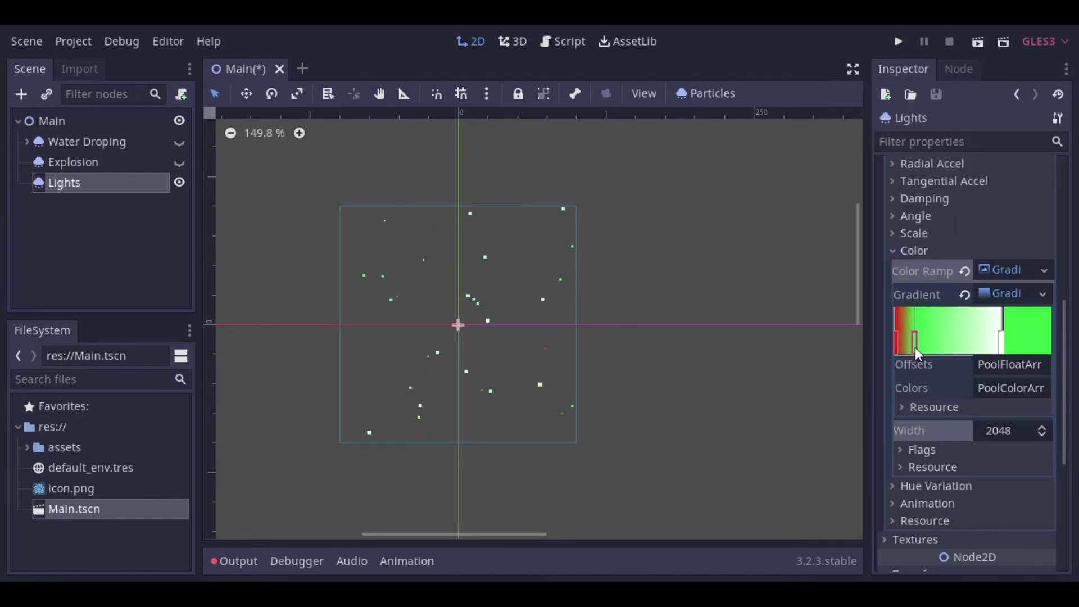
Step: Add a light cyan stop and spread the colour stops further apart
double_click(956, 342)
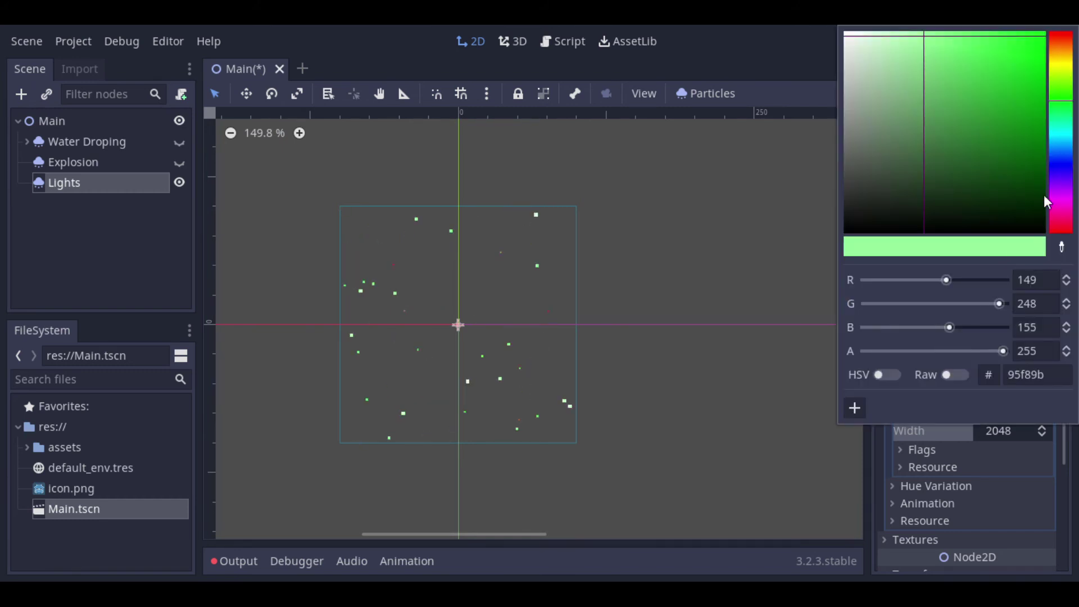
mouse_move(1064, 84)
left_mouse_down()
mouse_move(1064, 152)
mouse_move(1063, 139)
left_mouse_up()
left_click(941, 43)
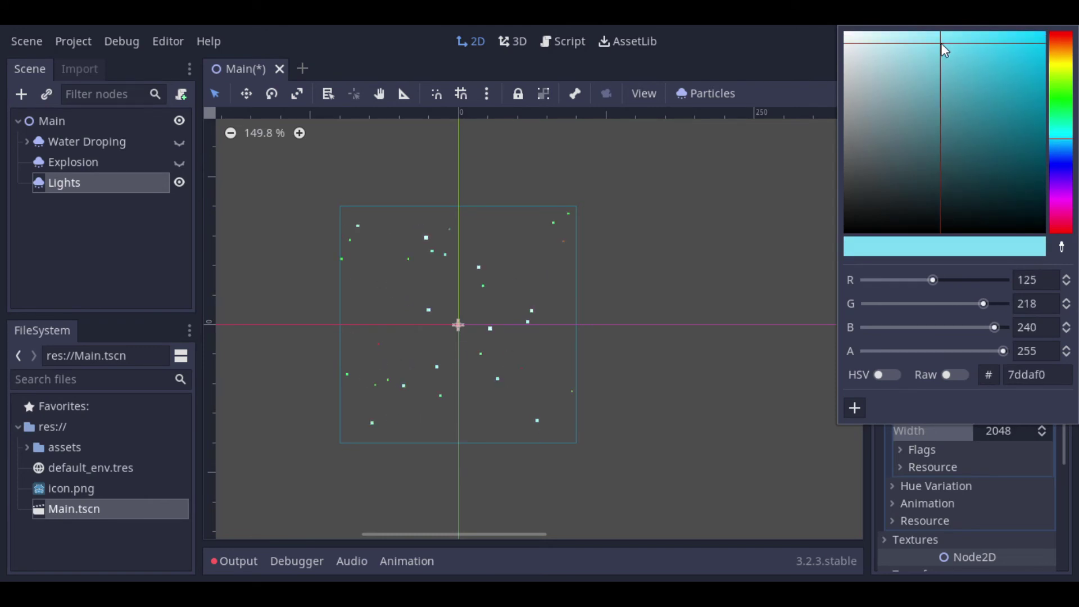
left_click(929, 433)
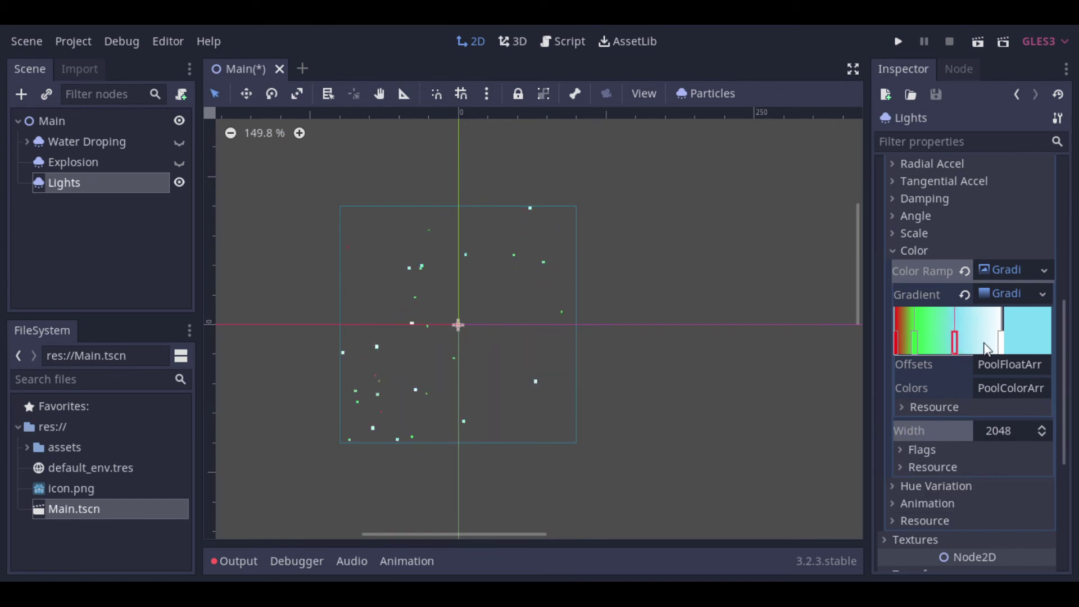
left_click_drag(955, 344, 930, 344)
Step: Turn the white end stop into a muted pink
scroll(418, 324, "down", 4)
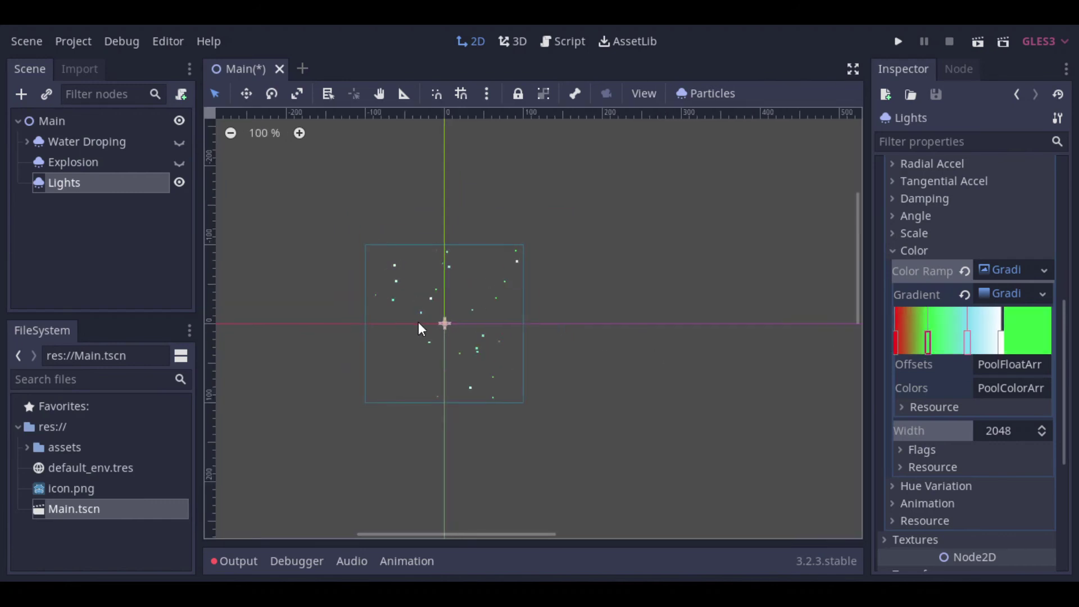
scroll(418, 325, "up", 8)
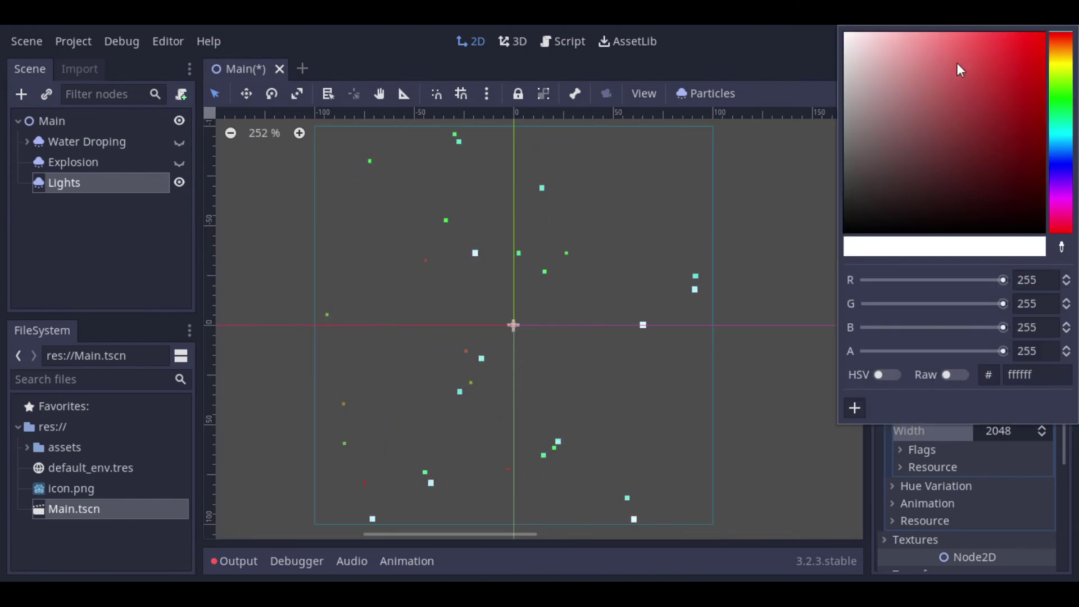
left_click_drag(868, 48, 884, 99)
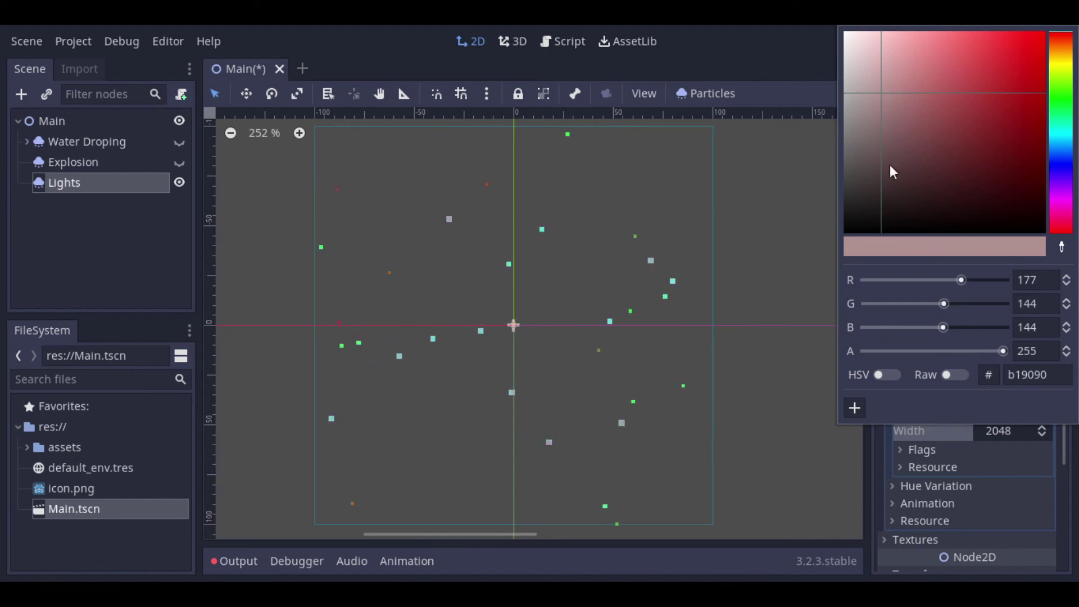
left_click(940, 432)
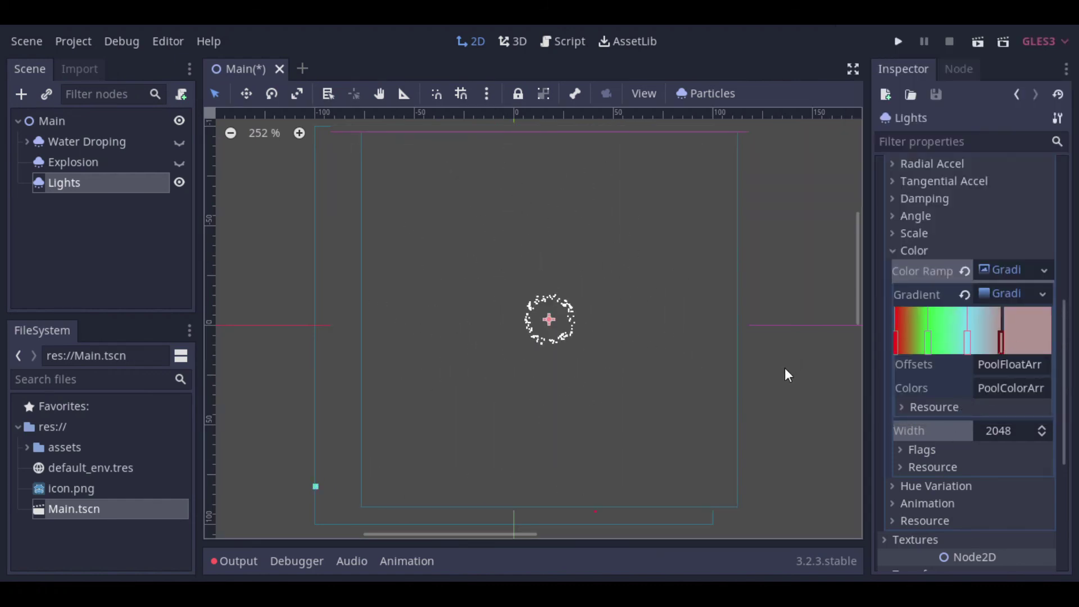
scroll(1021, 193, "up", 10)
Step: Select the ExplosionImpact node and set its Amount to 100
left_click(1015, 208)
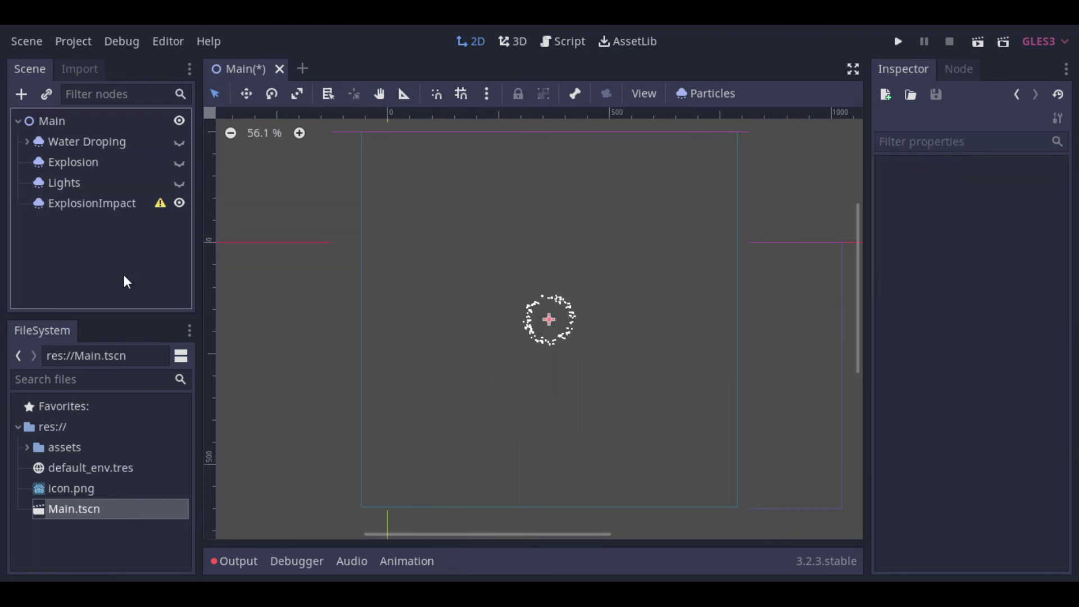
double_click(97, 201)
key("Return")
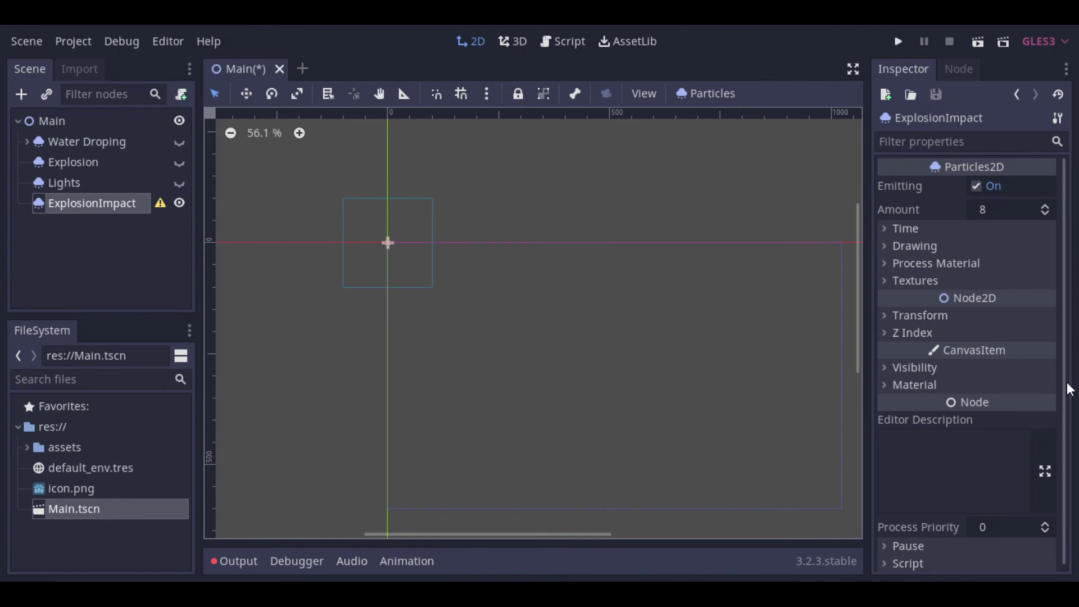
left_click(999, 221)
type("100")
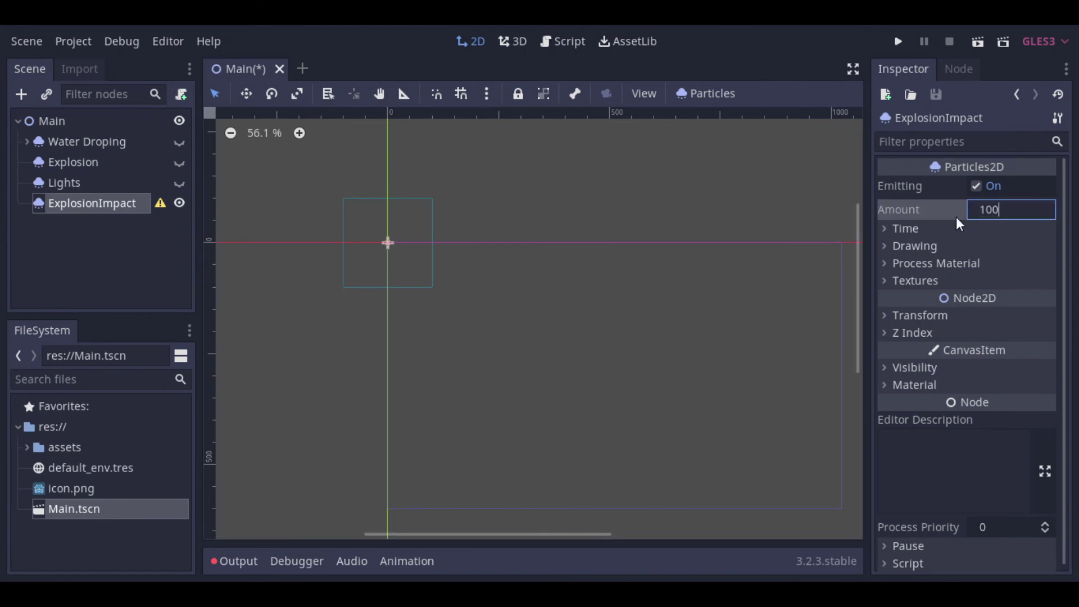
key("Return")
Step: Set Lifetime 0.8, Explosiveness 1 and Randomness 0.5 in the Time settings
left_click(922, 228)
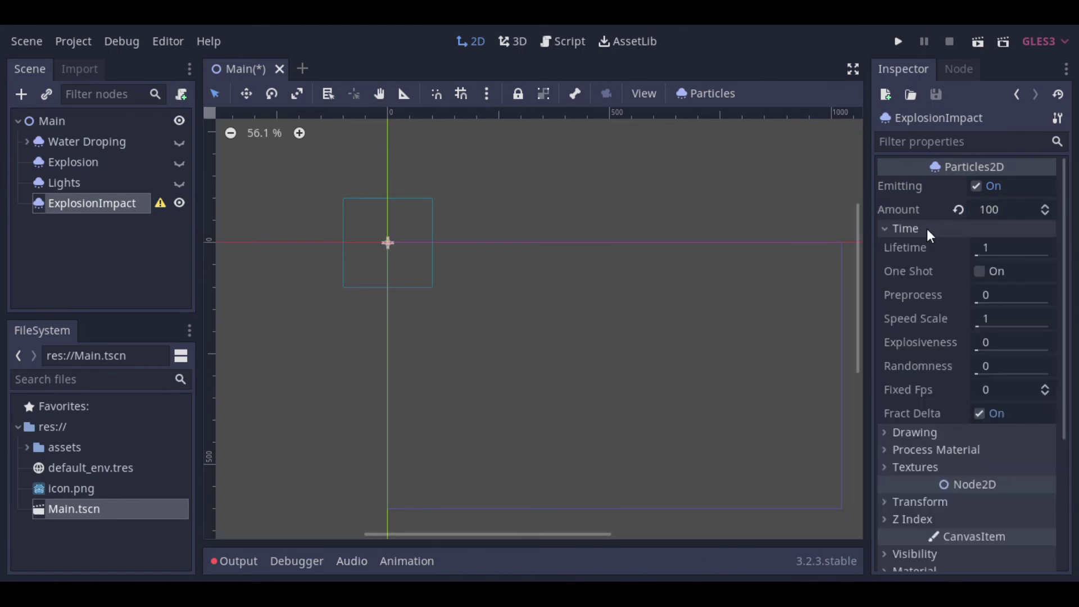
left_click(1012, 246)
key("Return")
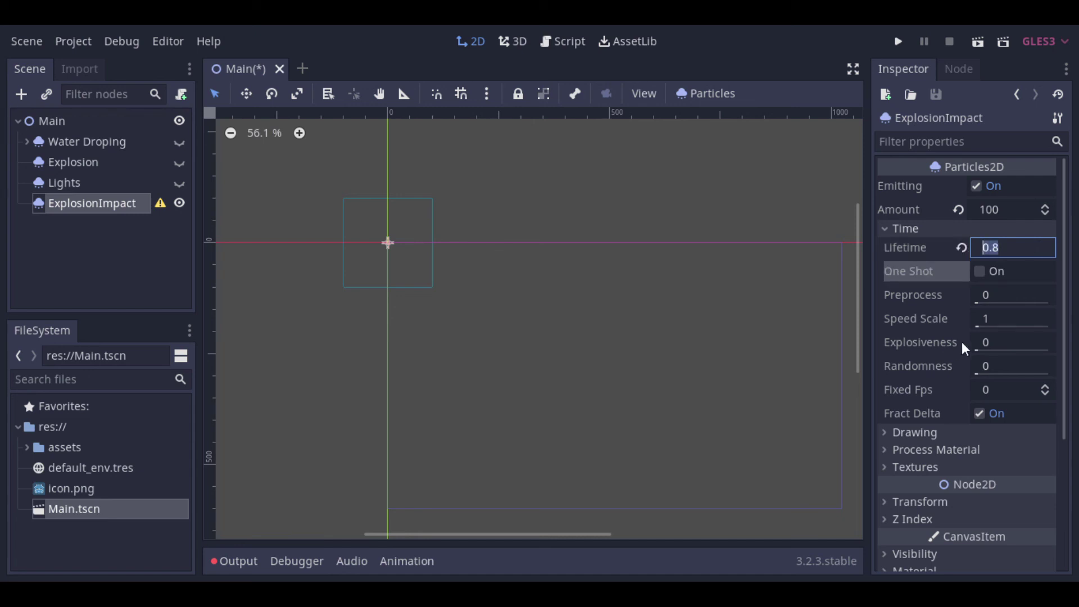
left_click(1009, 343)
type("1")
key("Tab")
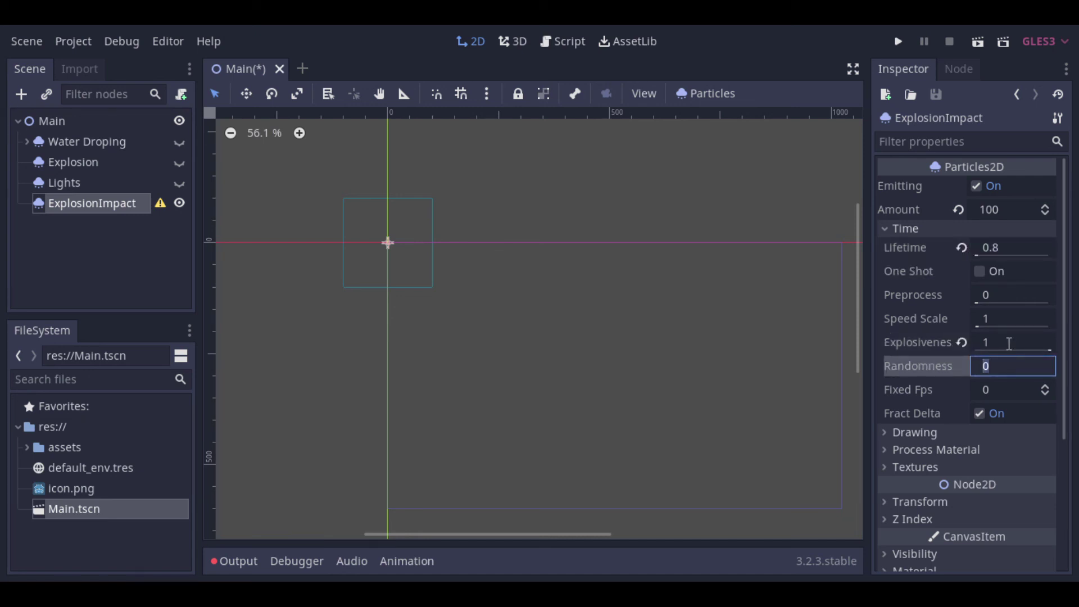
key("Tab")
left_click(889, 231)
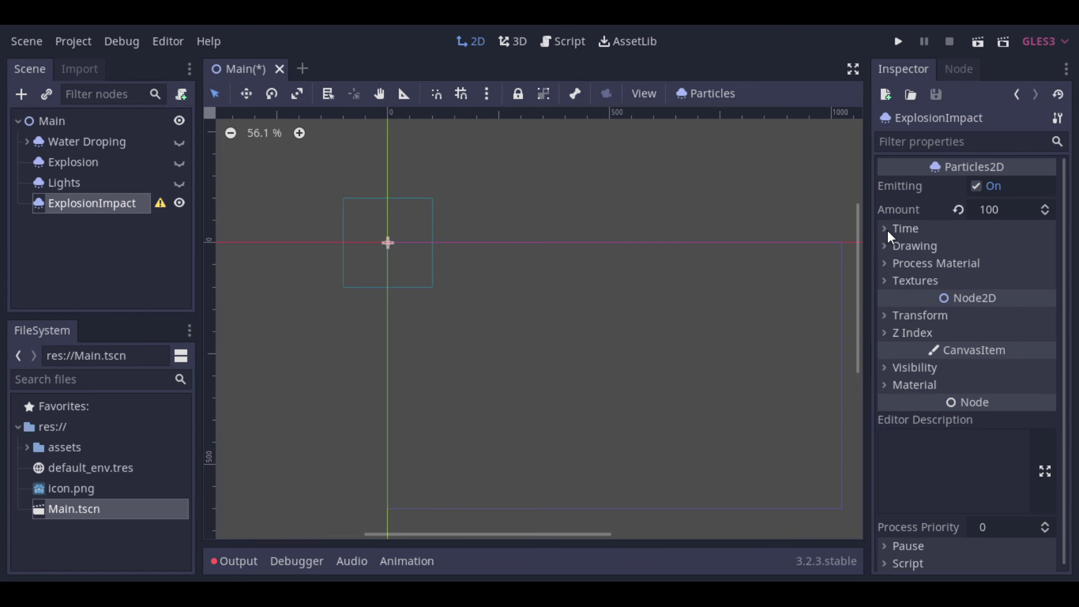
left_click(881, 263)
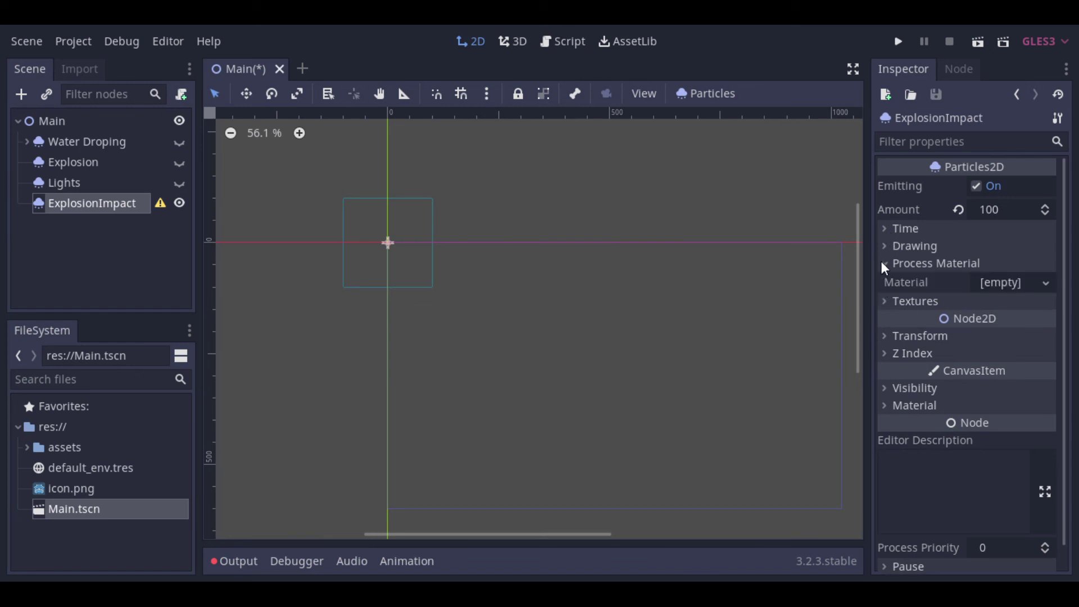
Step: Create a new ParticlesMaterial with Lifetime Randomness 0.5
left_click(1031, 286)
left_click(996, 322)
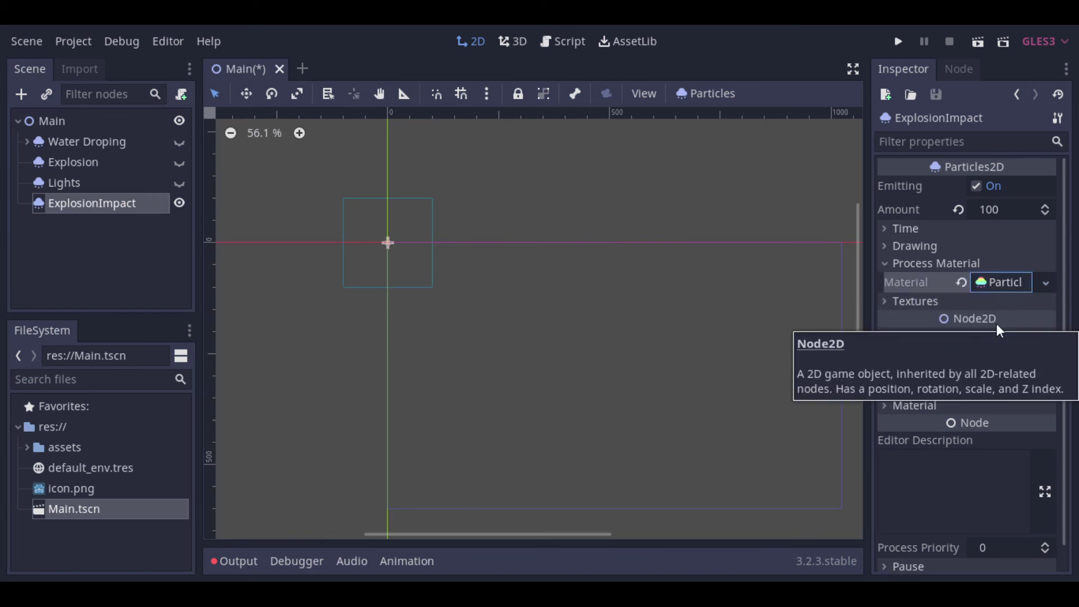
left_click(999, 282)
left_click(909, 349)
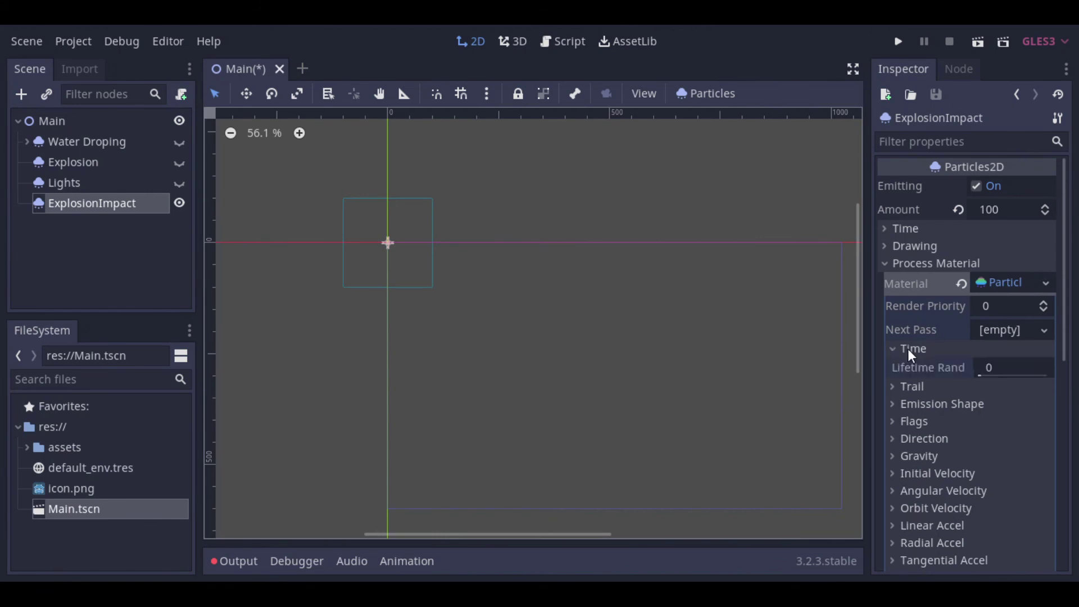
left_click(1008, 369)
type("0.5")
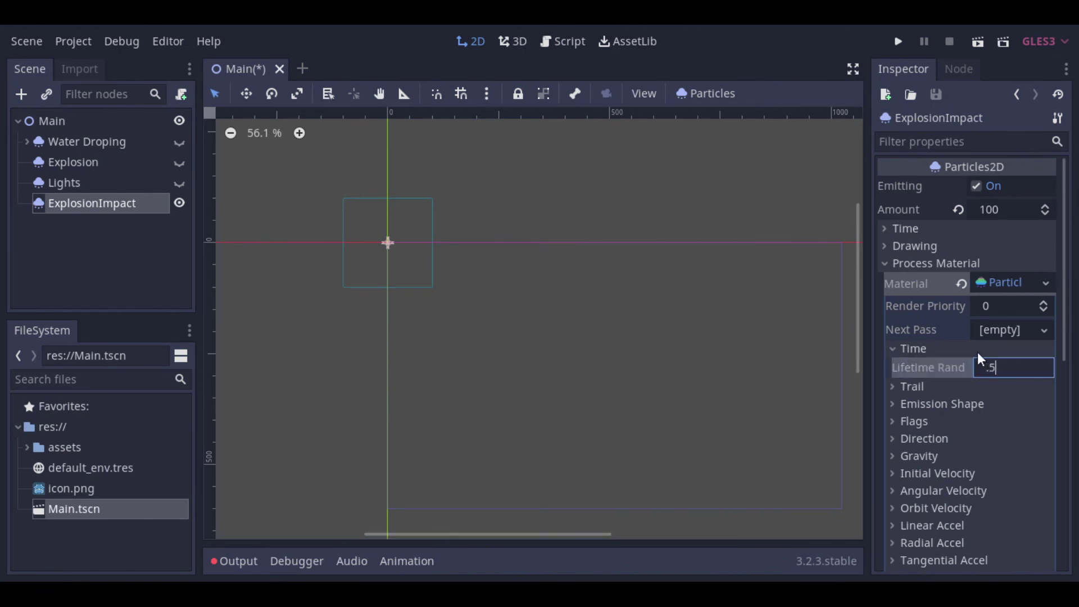
key("Return")
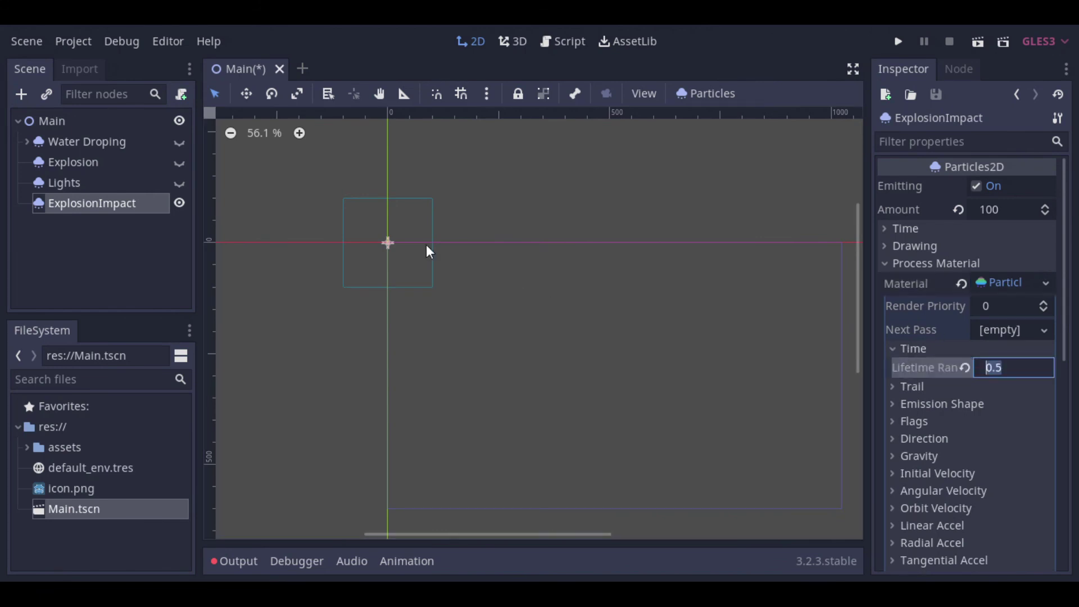
left_click(925, 350)
Step: Set the material's Direction Spread to 180 and direction x to 0
left_click(528, 292)
scroll(343, 240, "up", 3)
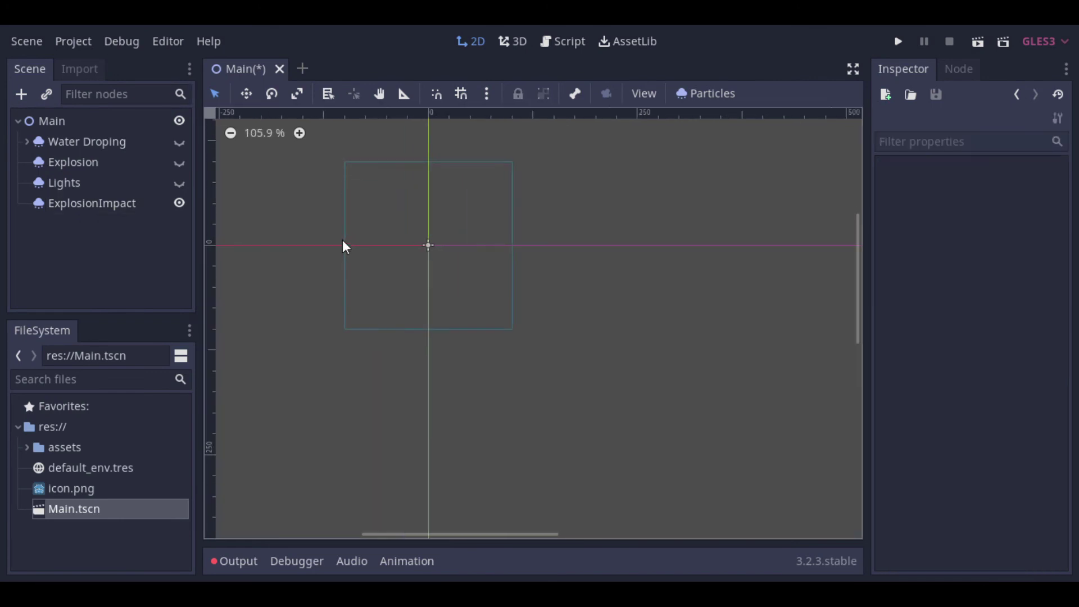
scroll(344, 242, "up", 1)
left_click(101, 201)
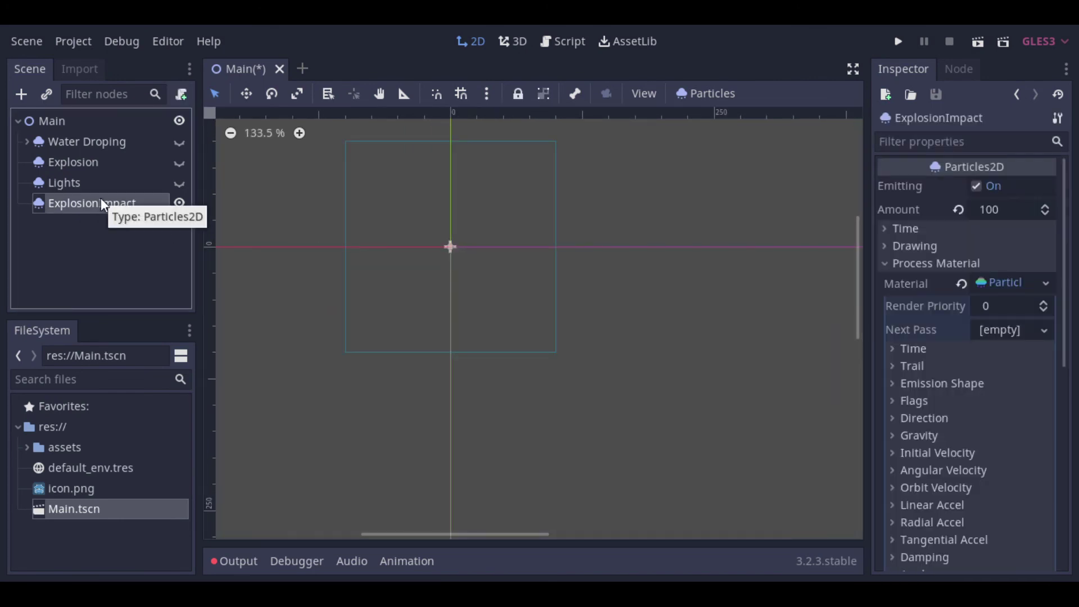
left_click(908, 420)
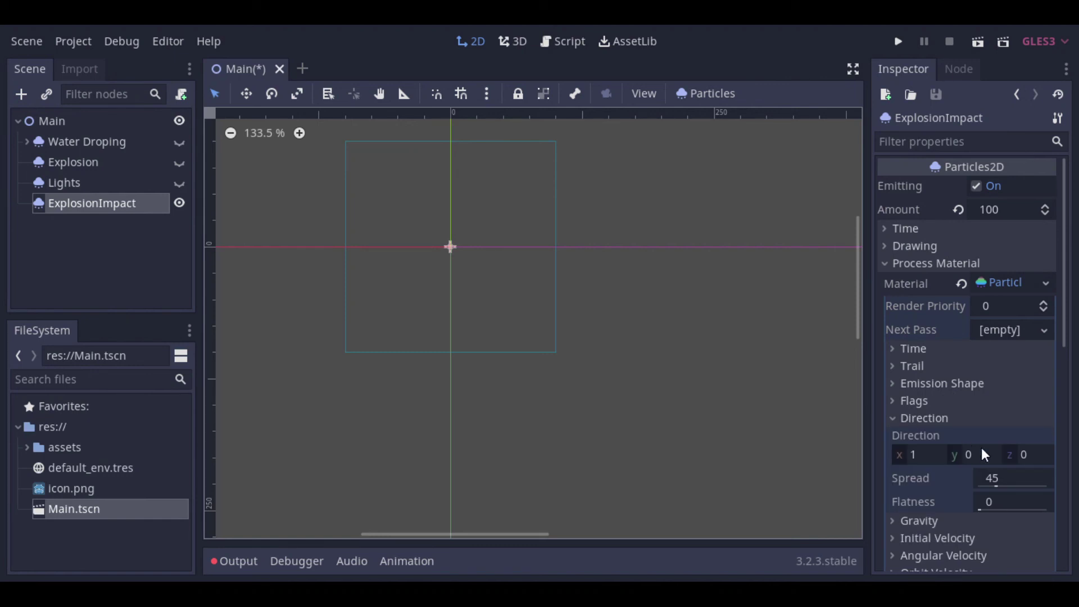
left_click(1019, 477)
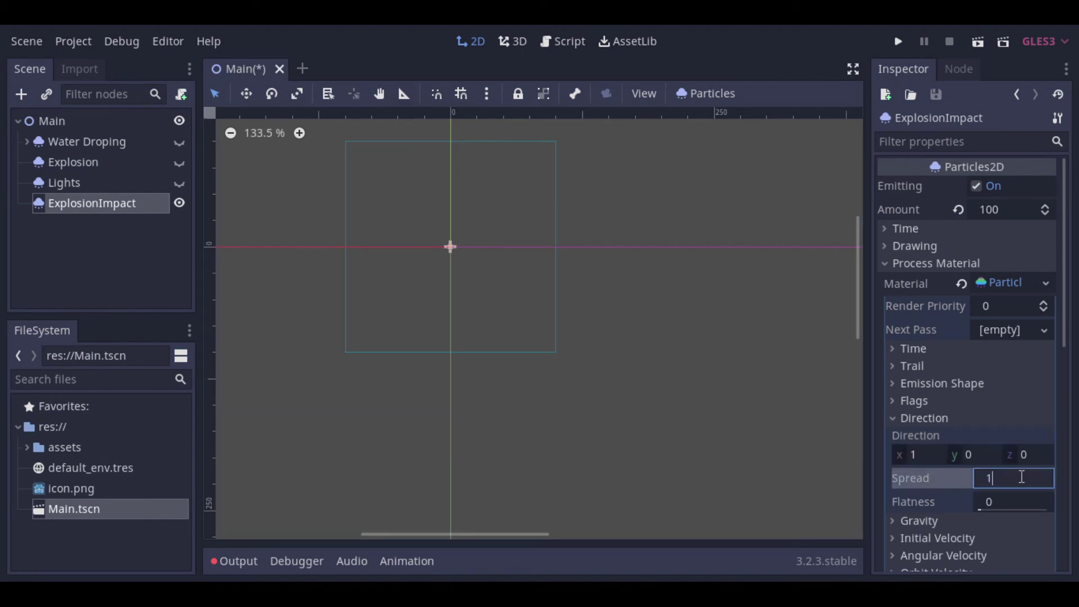
type("180")
key("Tab")
left_click(926, 462)
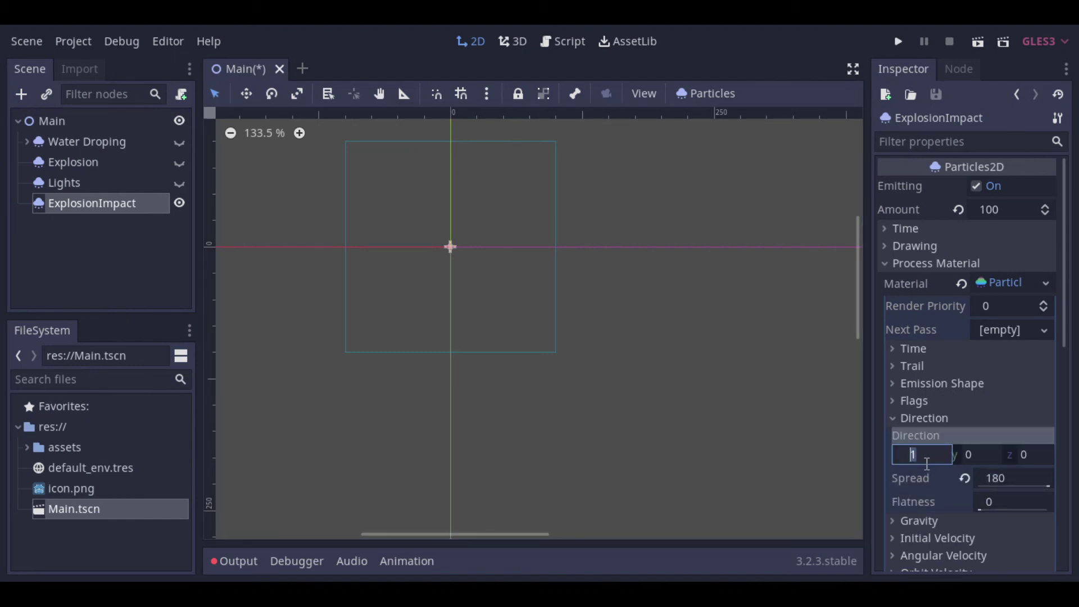
type("0")
key("Tab")
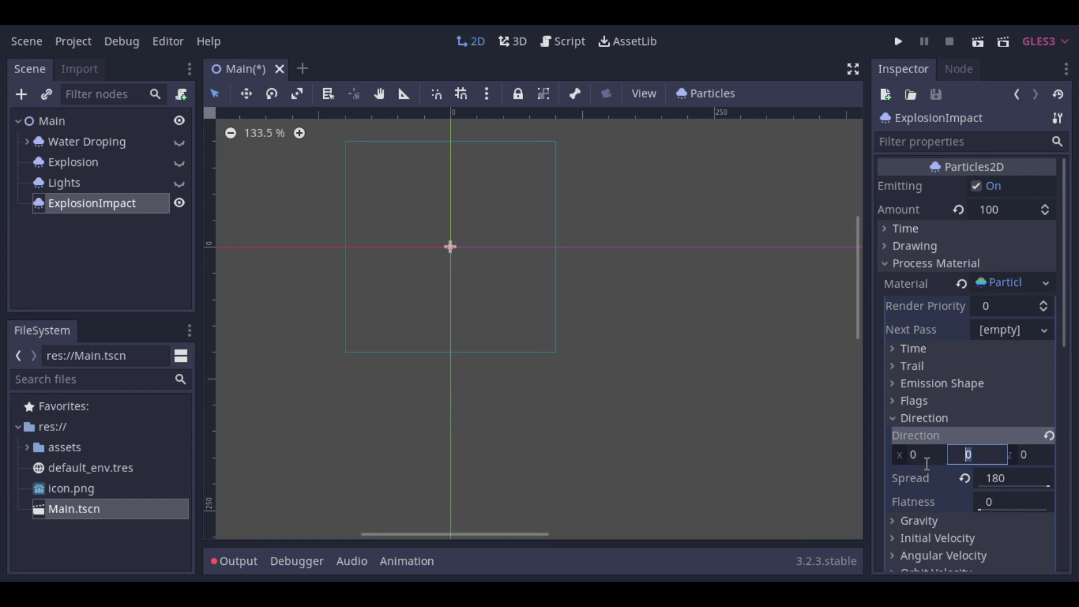
Step: Set the material's gravity y to 0
left_click(893, 421)
left_click(896, 436)
left_click(990, 465)
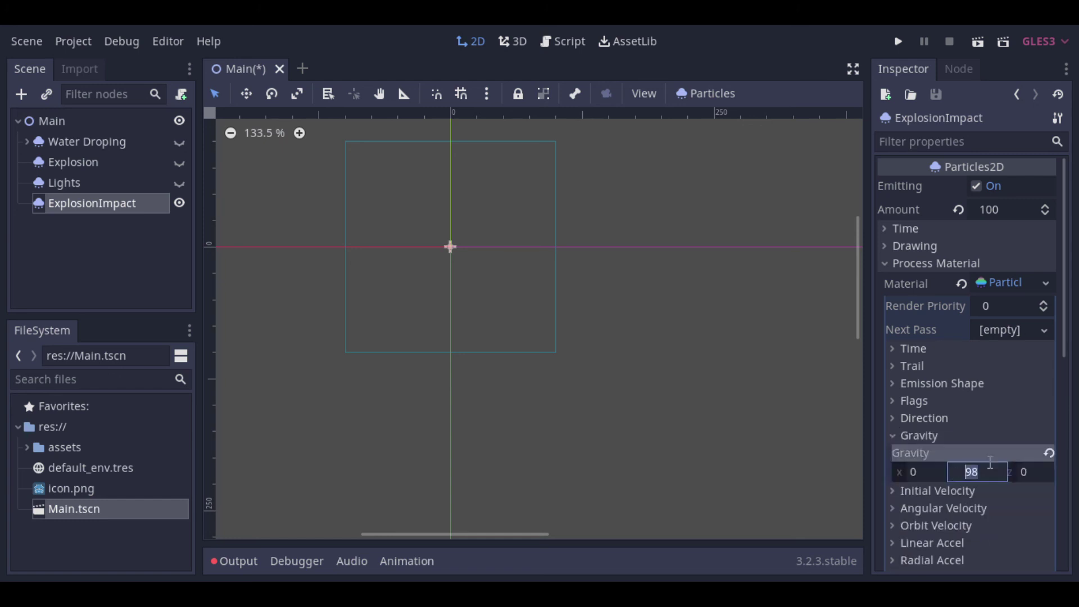
key("Tab")
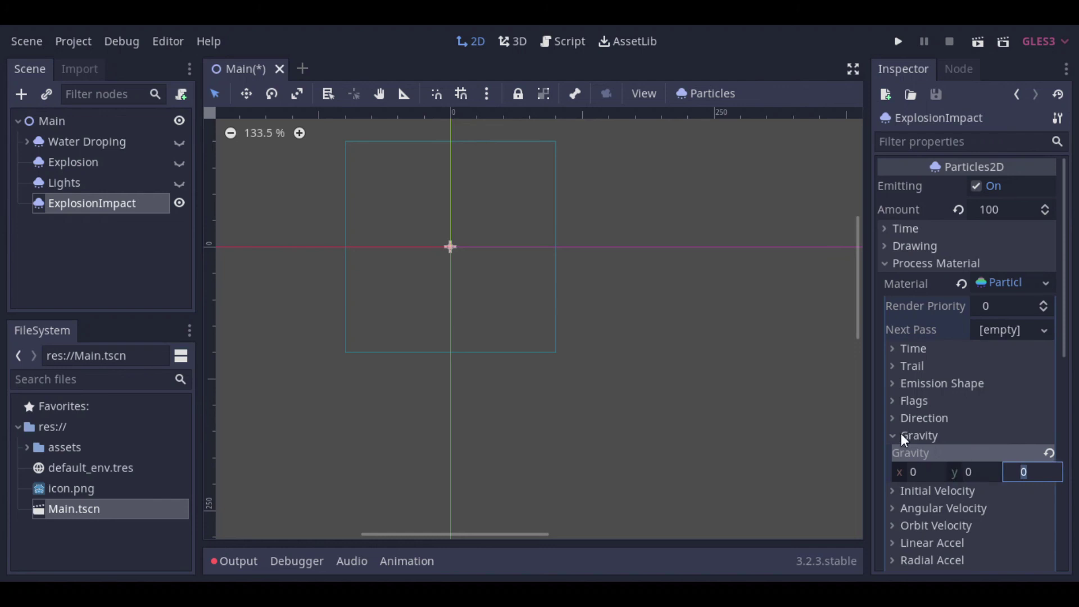
Step: Set the impact particles' initial velocity to 50
left_click(901, 435)
left_click(912, 452)
left_click(1014, 473)
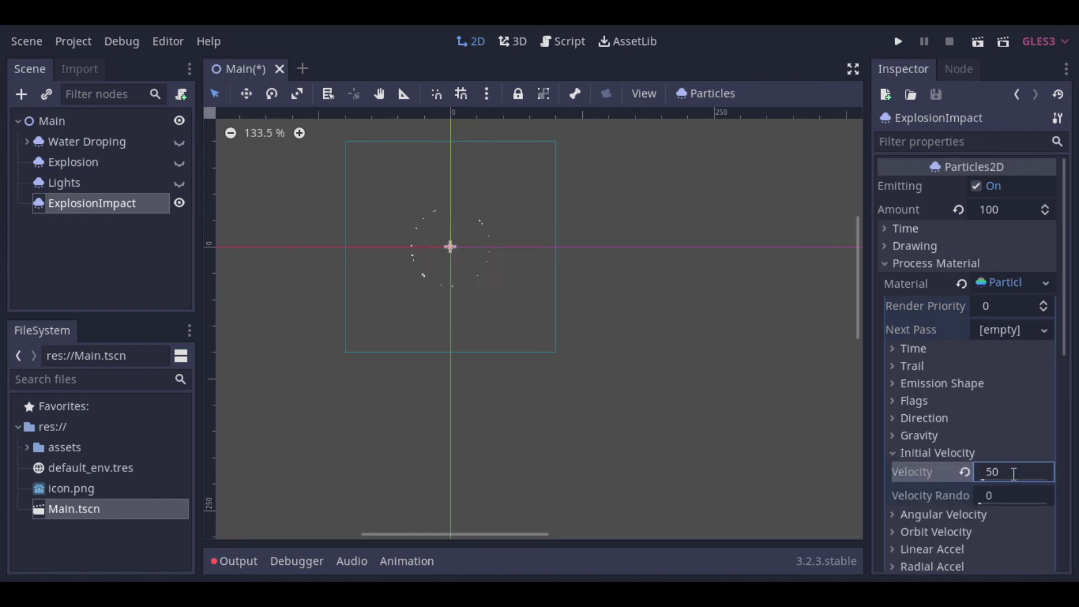
left_click(454, 260)
scroll(453, 265, "up", 2)
scroll(454, 201, "up", 1)
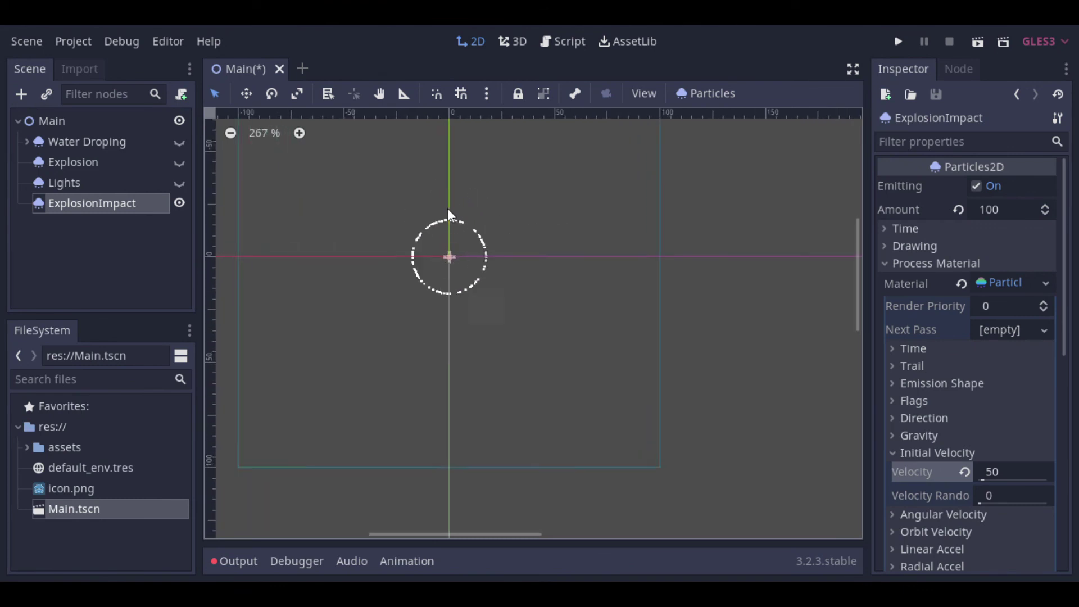
scroll(1011, 420, "down", 2)
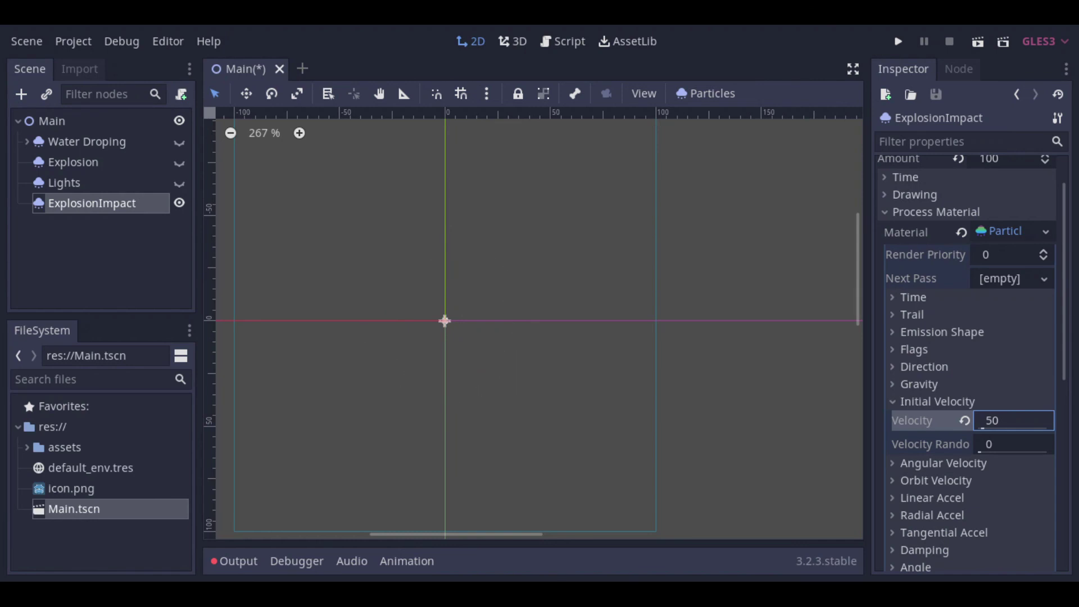
Step: Set the linear acceleration to 20
left_click(897, 404)
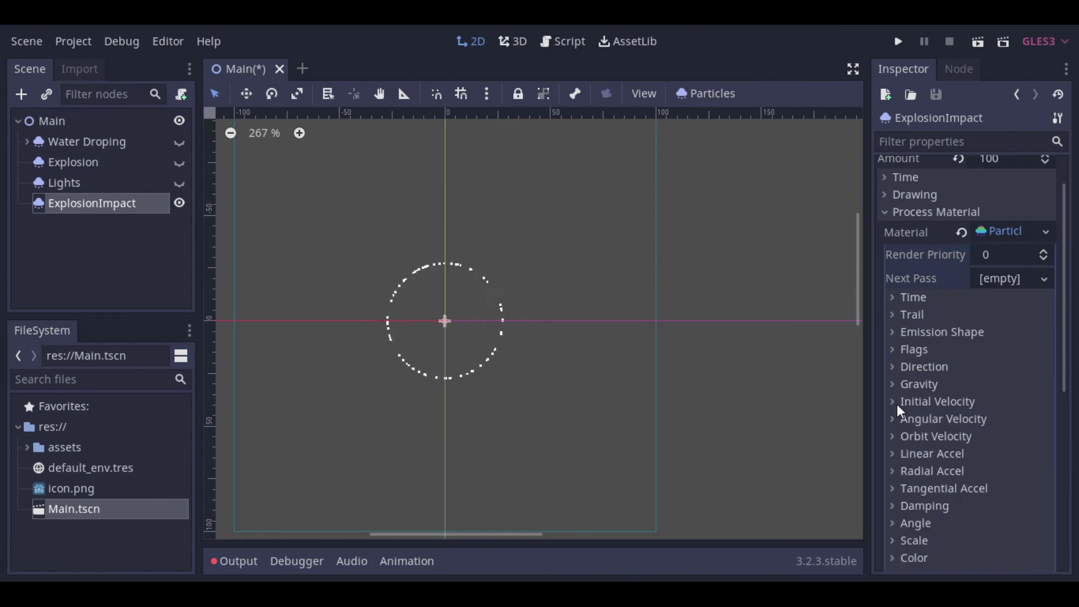
left_click(894, 453)
left_click(1012, 472)
type("20")
key("Return")
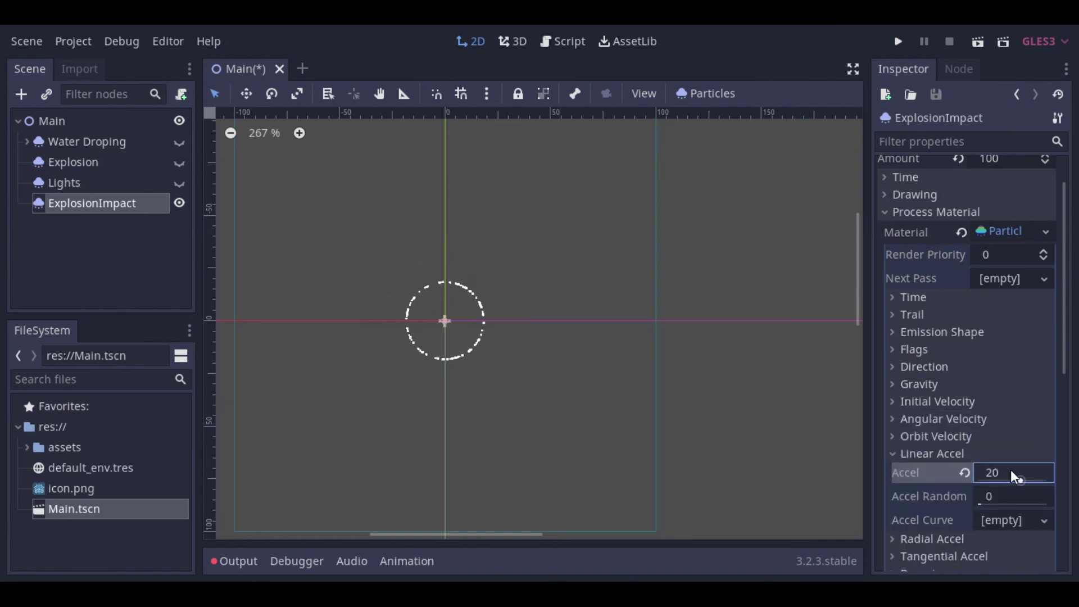
Step: Set radial acceleration to 200 with radial acceleration randomness 1
scroll(913, 484, "down", 3)
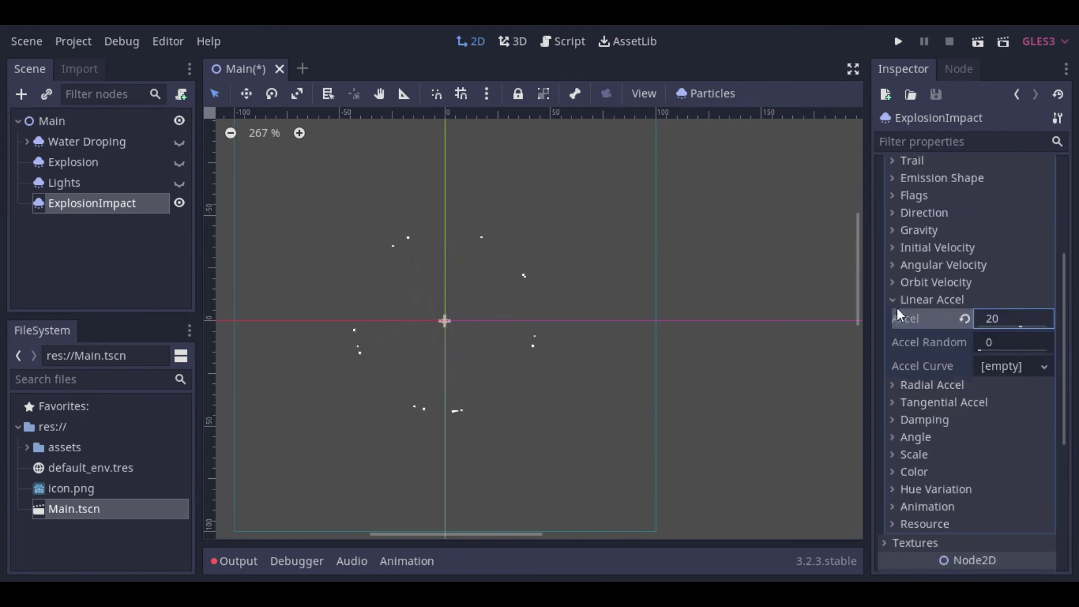
left_click(897, 385)
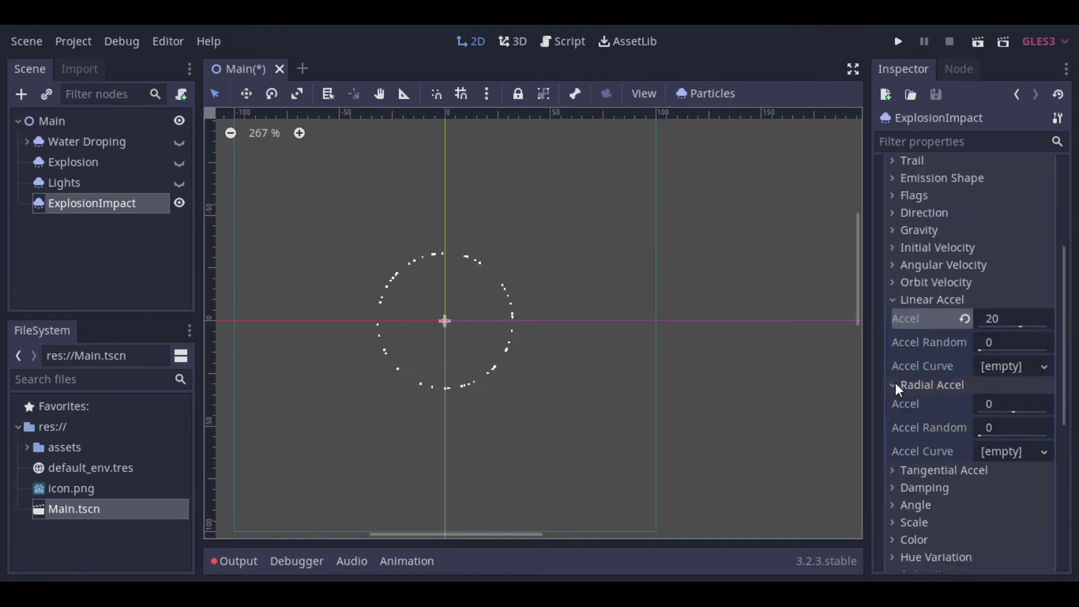
left_click(997, 403)
type("200")
left_click(988, 428)
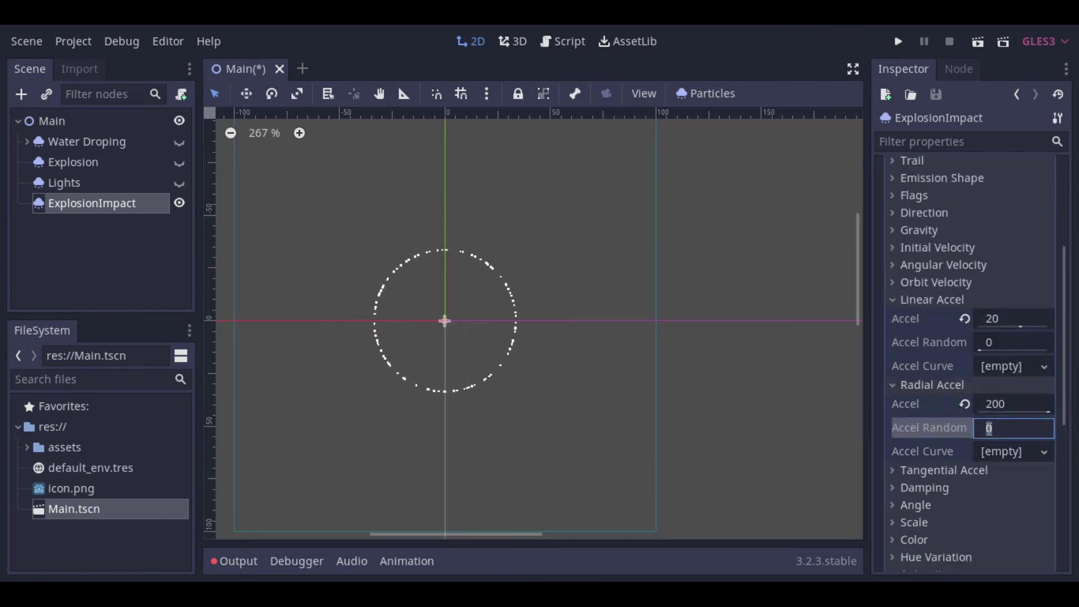
key("BackSpace")
type("1")
key("Return")
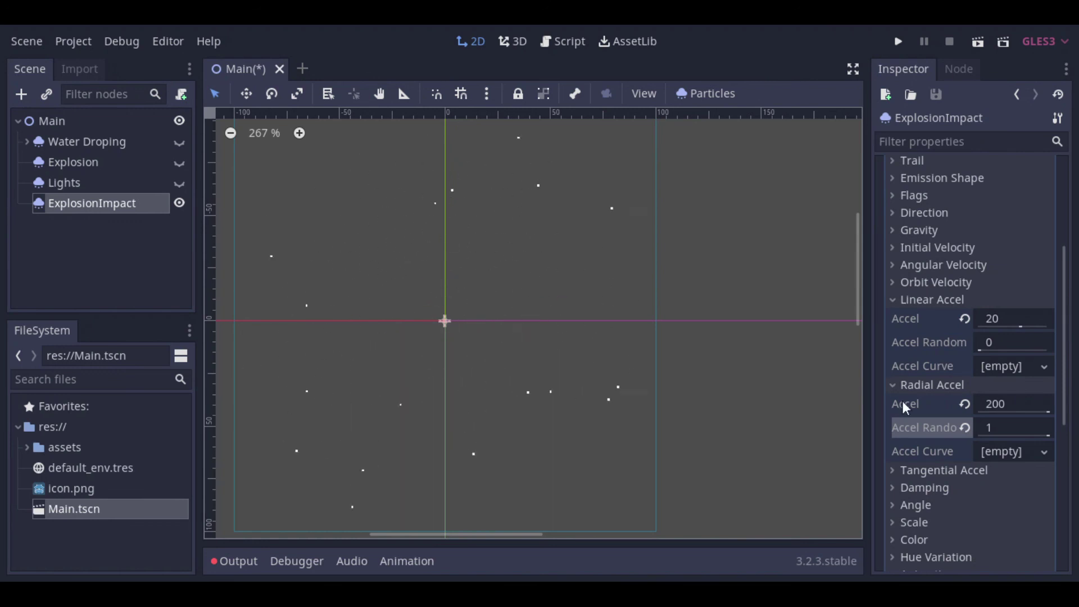
scroll(332, 306, "down", 1)
Step: In ExplosionImpact's ParticlesMaterial, set Hue Variation 0.1 and Variation Random 0.5
left_click(894, 385)
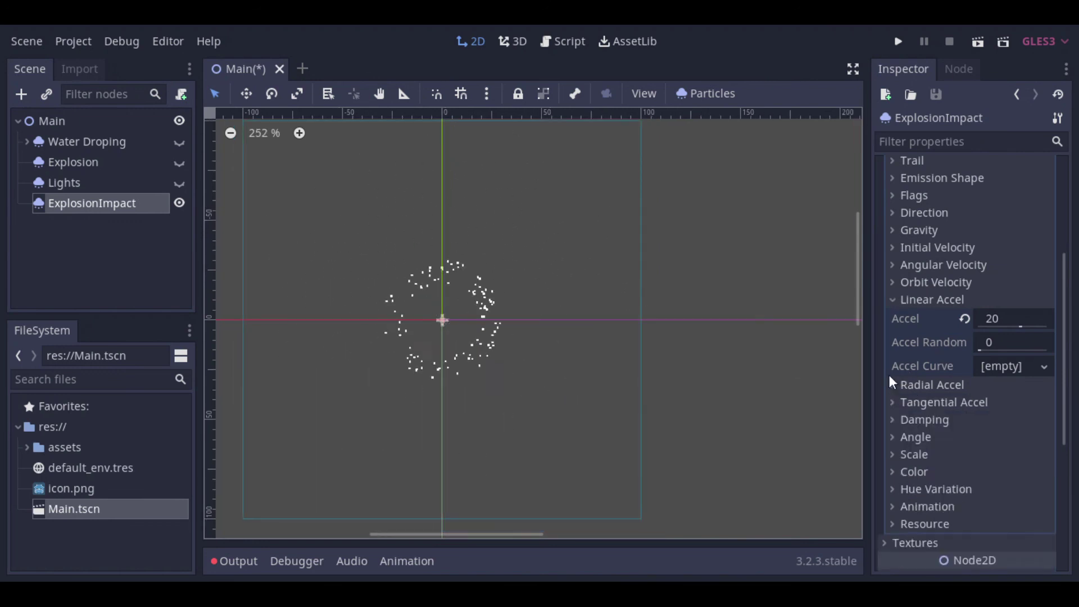
left_click(895, 300)
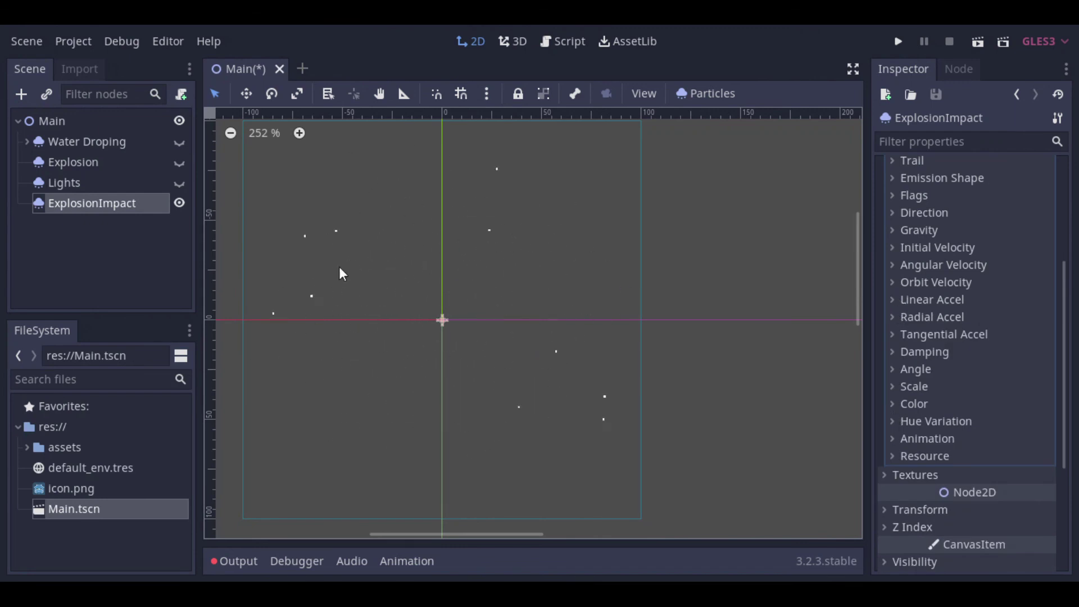
left_click(895, 423)
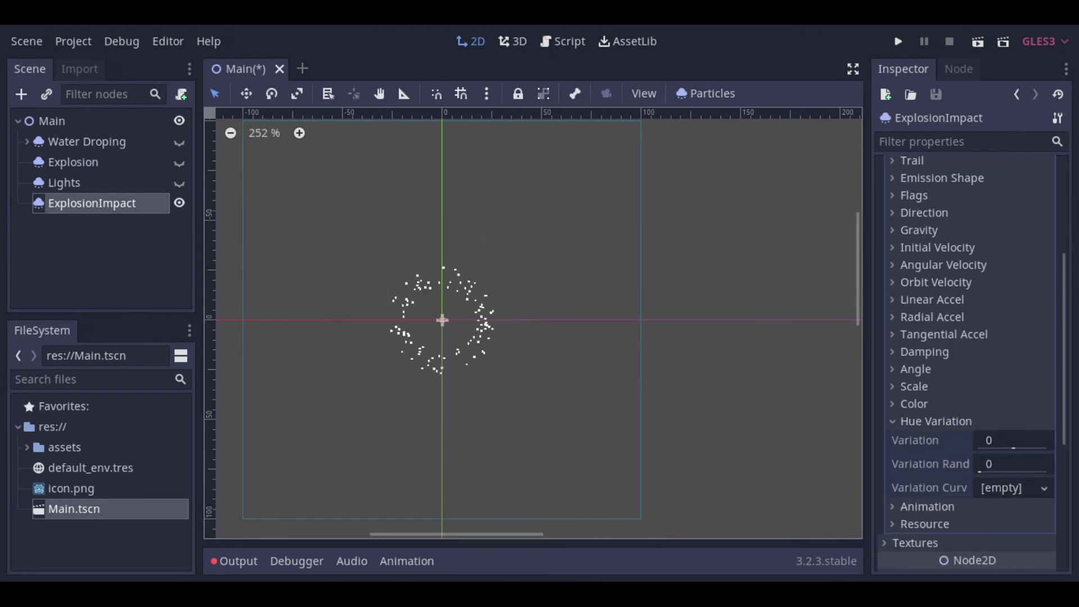
left_click(1016, 439)
type("0.1")
key("Tab")
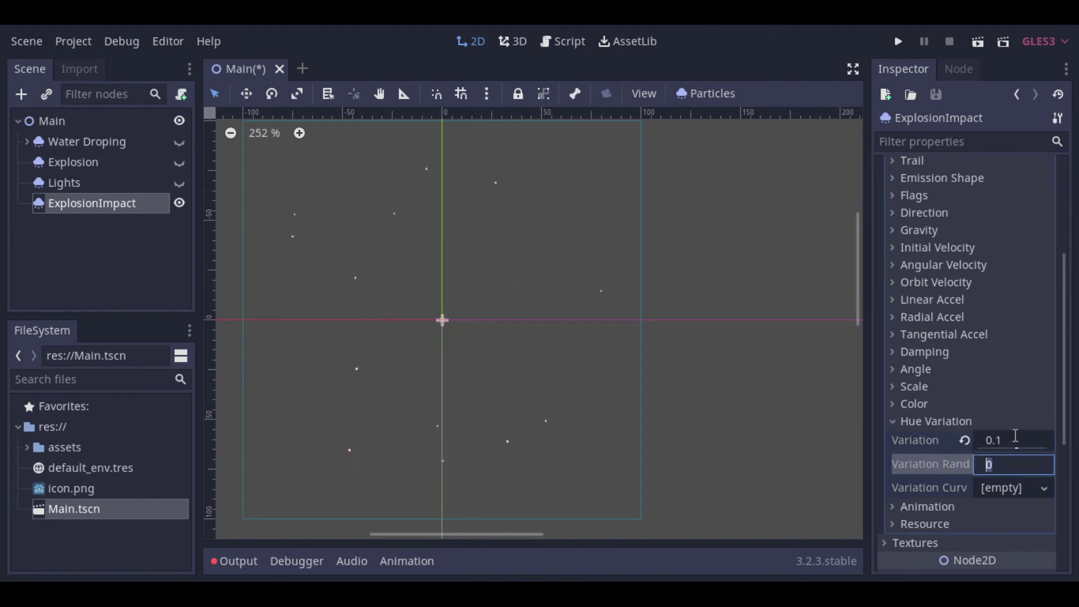
type("0.5")
left_click(1016, 438)
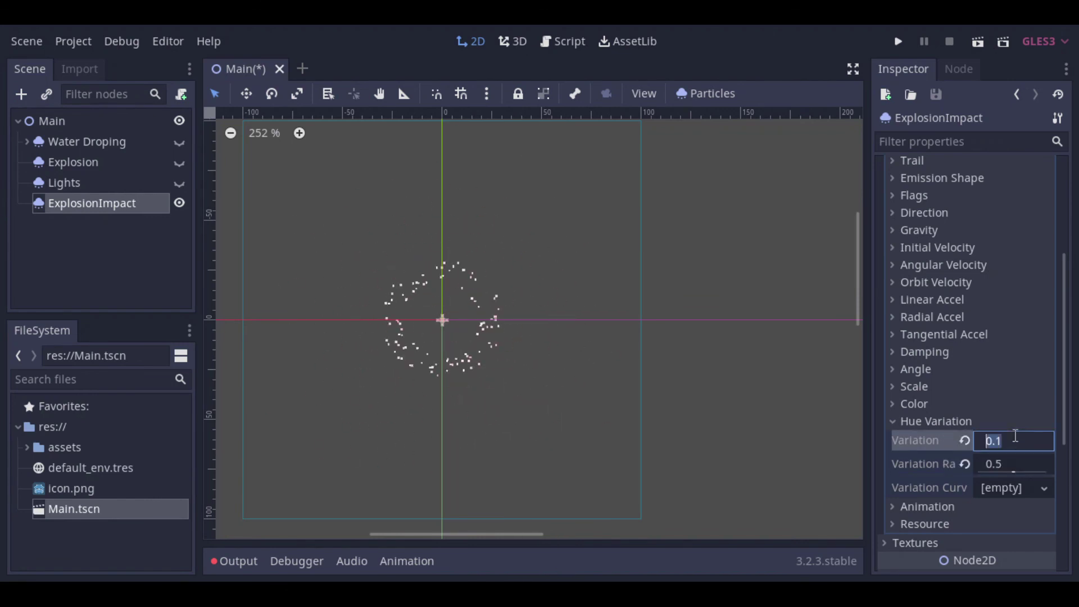